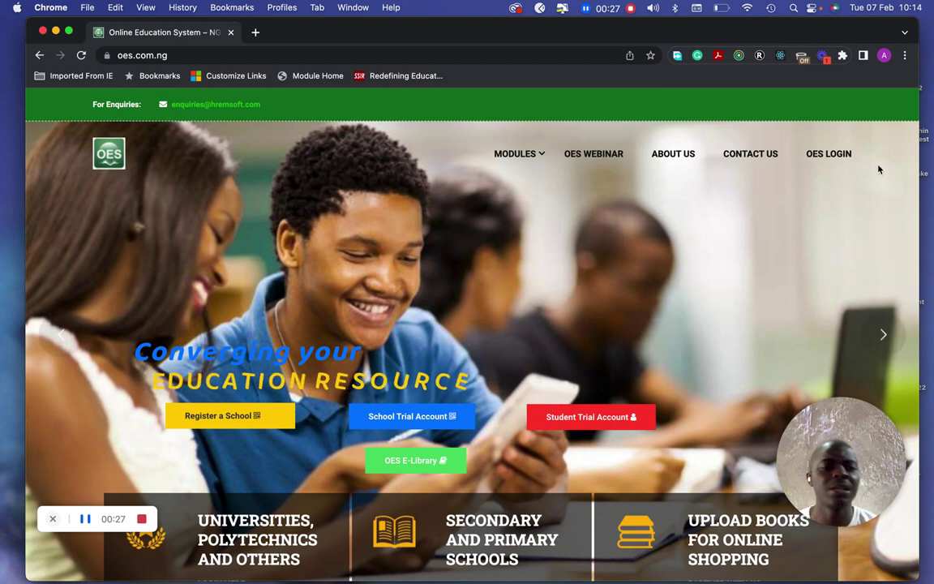
# Open the OES login page, complete the robot check and sign in with the prefilled administrator credentials
pyautogui.click(829, 156)
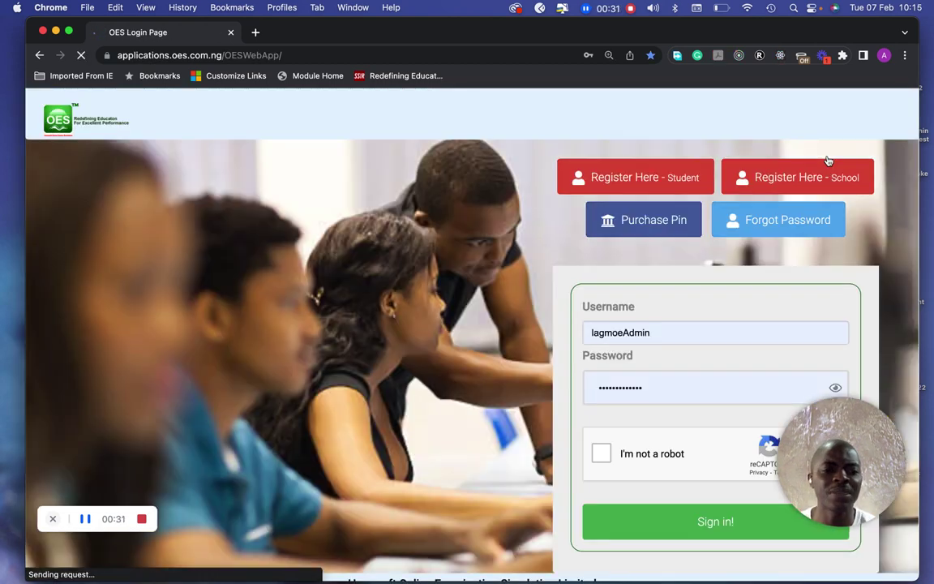
pyautogui.click(601, 455)
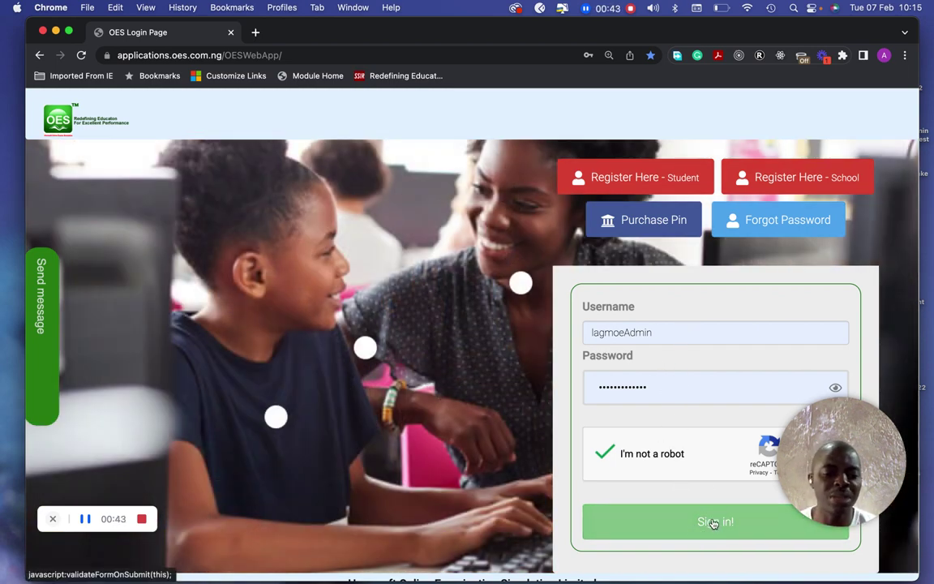
pyautogui.click(714, 523)
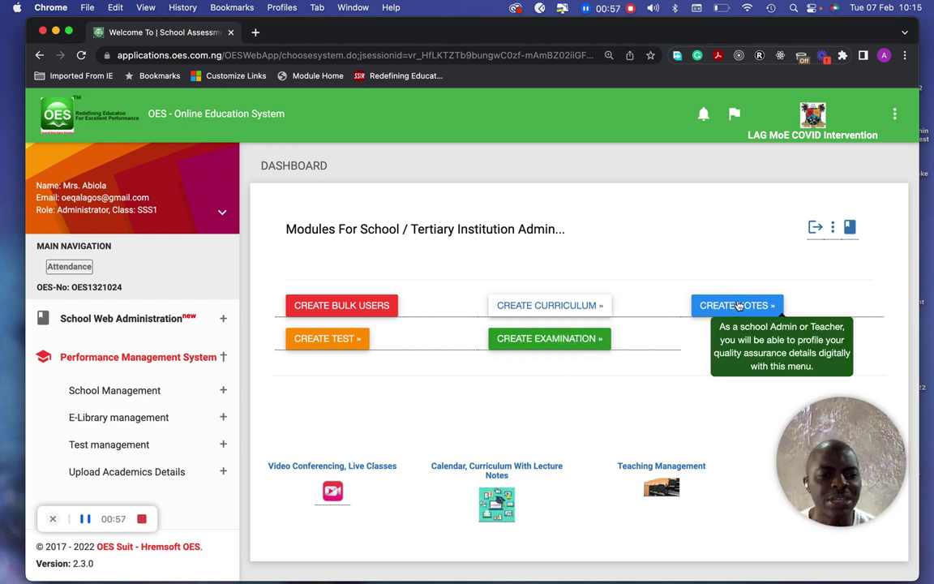
# Open Teaching Management from the Stakeholder's Relationship Management modules
pyautogui.click(834, 229)
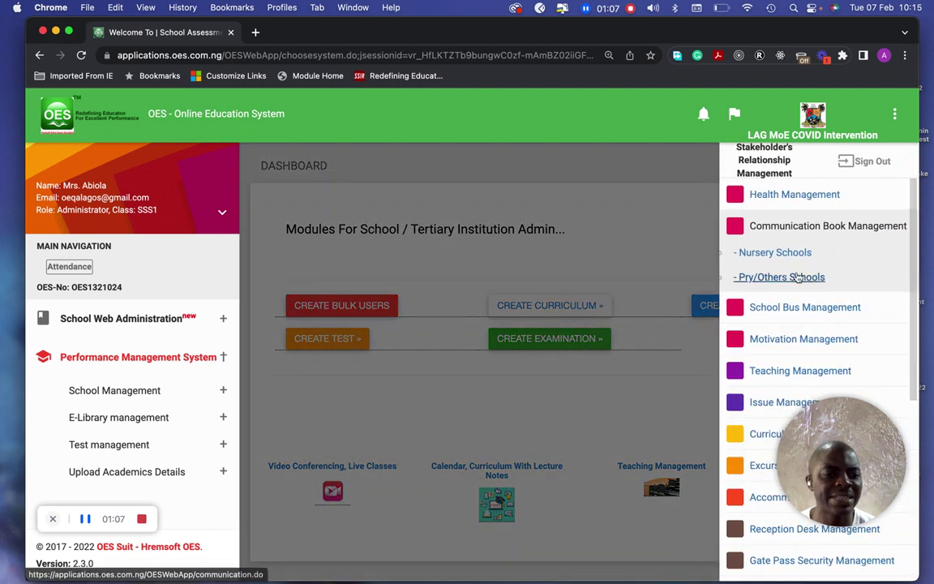
pyautogui.click(664, 195)
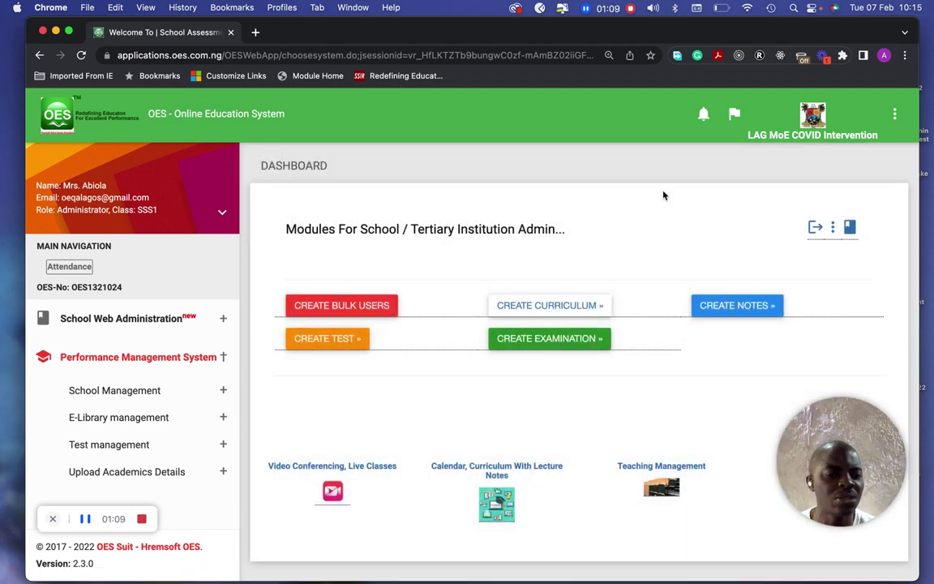
pyautogui.click(895, 116)
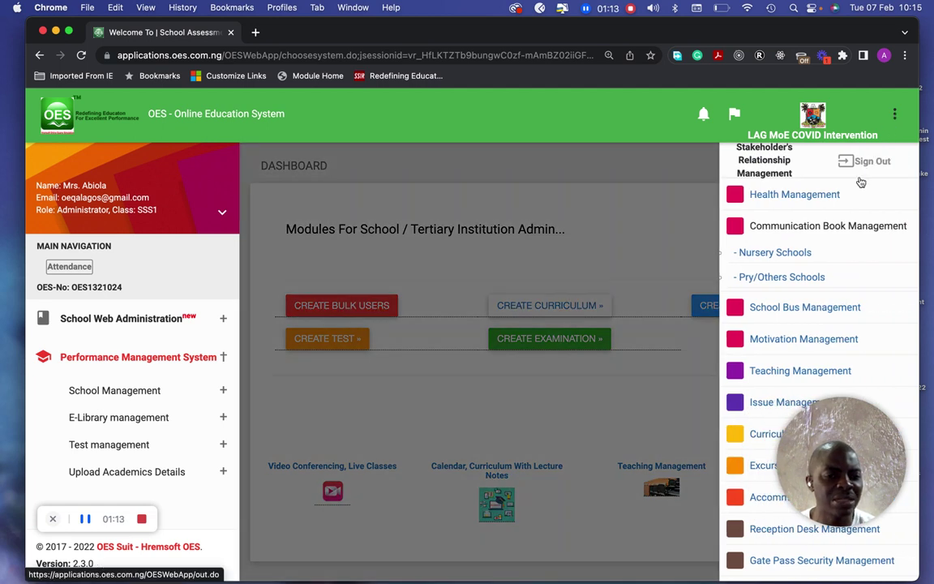
pyautogui.click(796, 375)
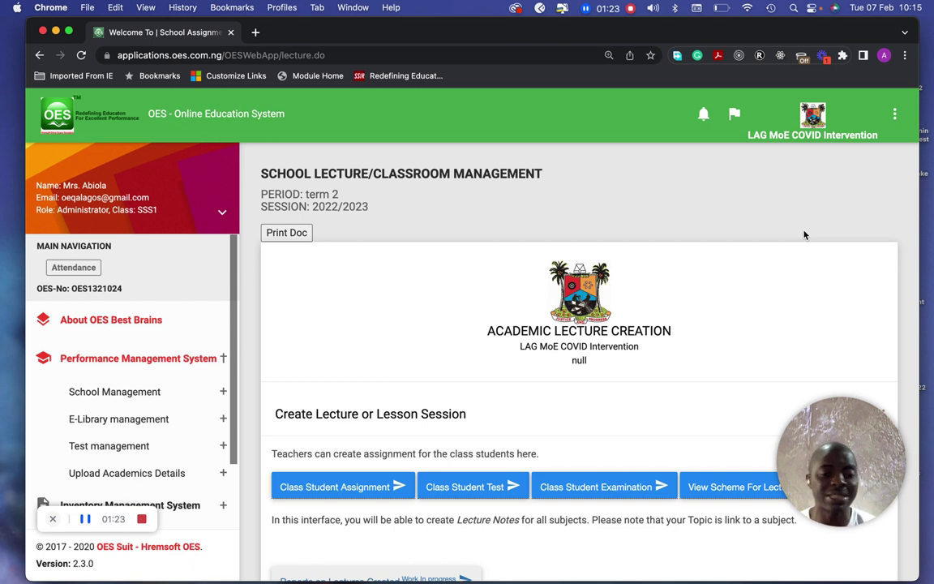
# Review the academic lecture creation form's fields and the chart of lectures prepared by teachers
pyautogui.scroll(-5, 805, 235)
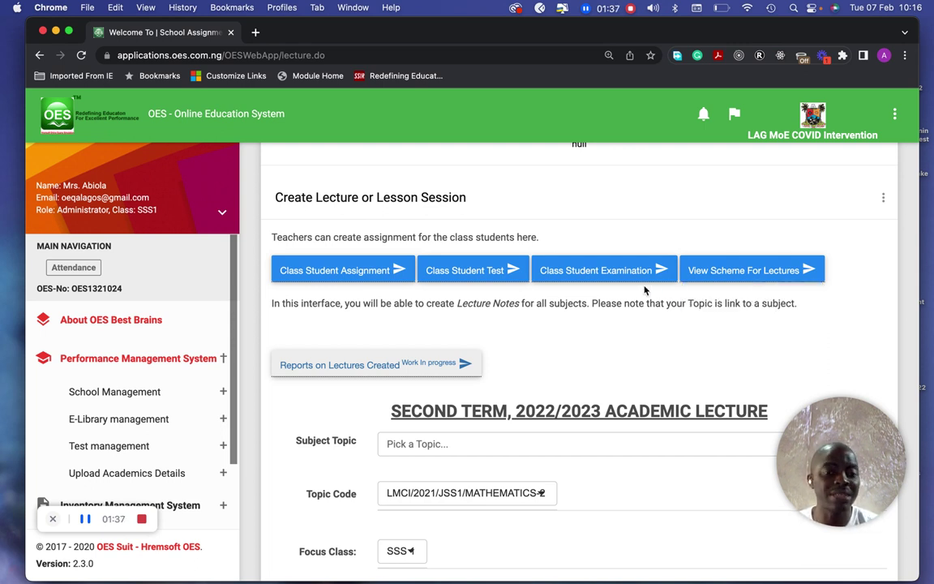
pyautogui.scroll(-15, 714, 370)
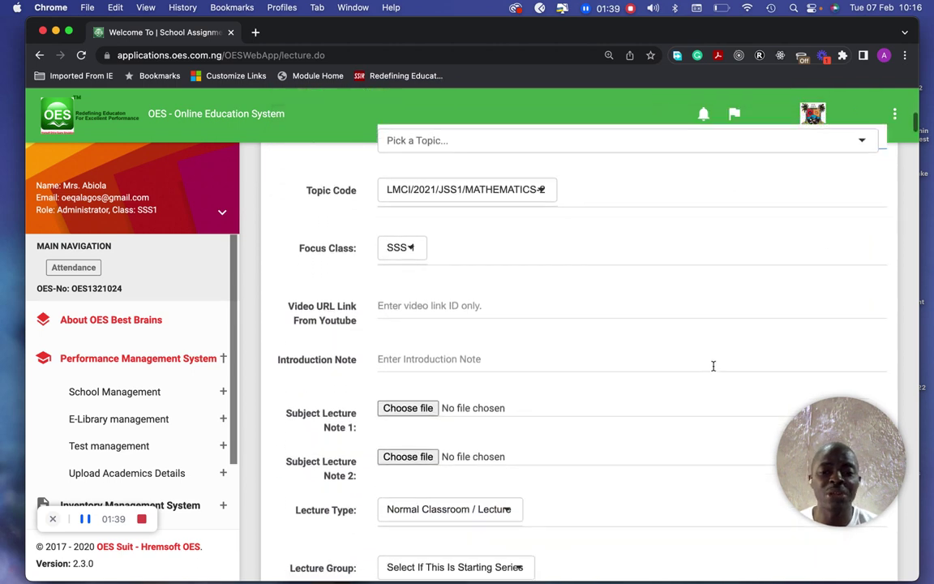
pyautogui.scroll(5, 714, 370)
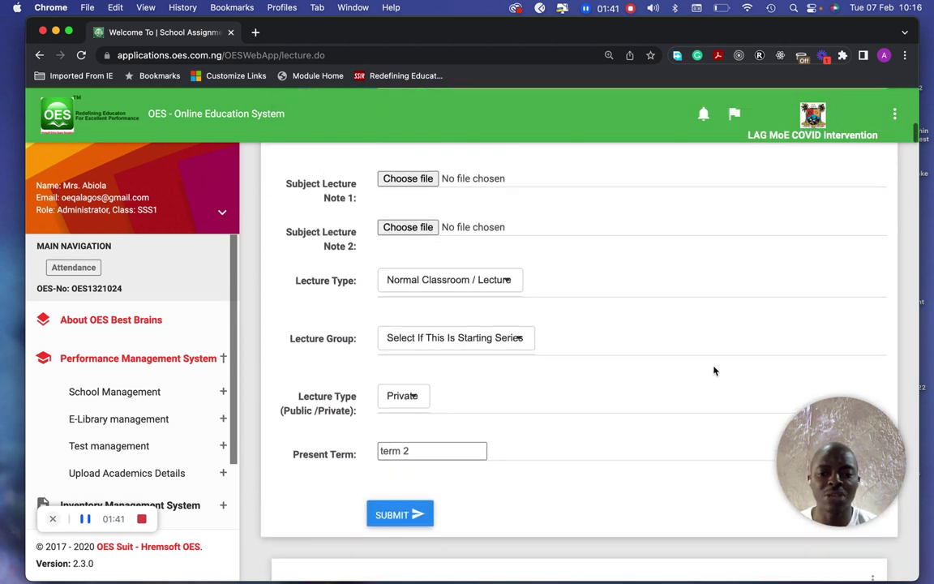
pyautogui.scroll(3, 711, 370)
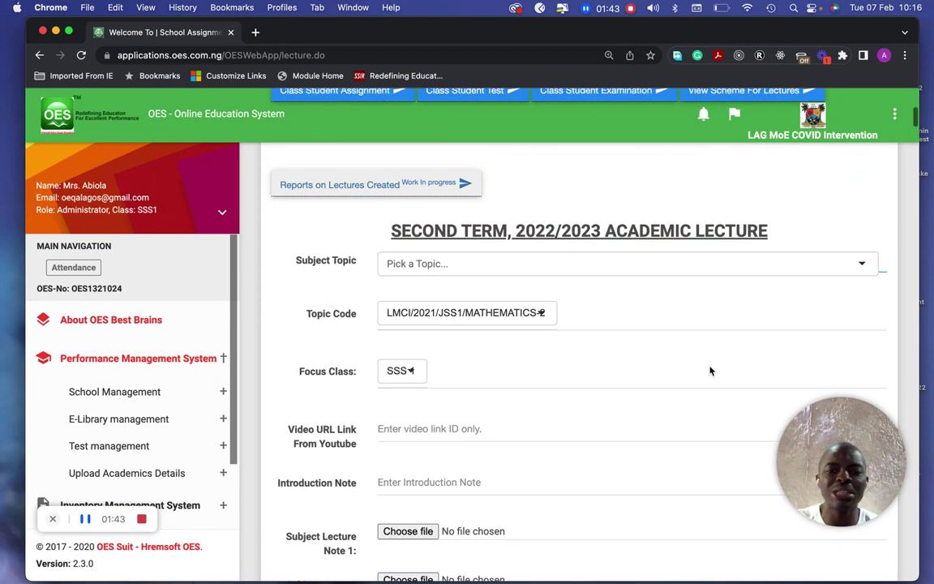
pyautogui.scroll(-1, 710, 371)
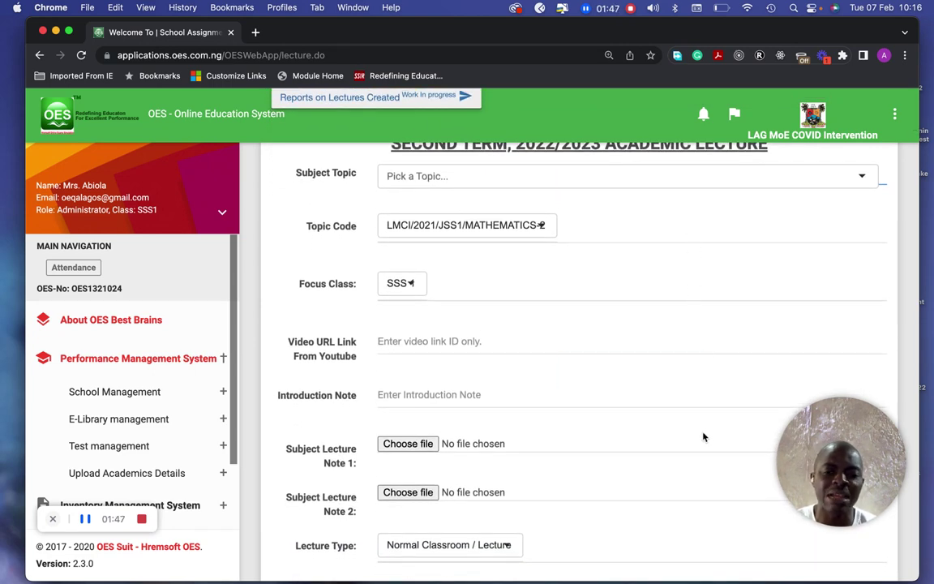
pyautogui.scroll(-8, 703, 438)
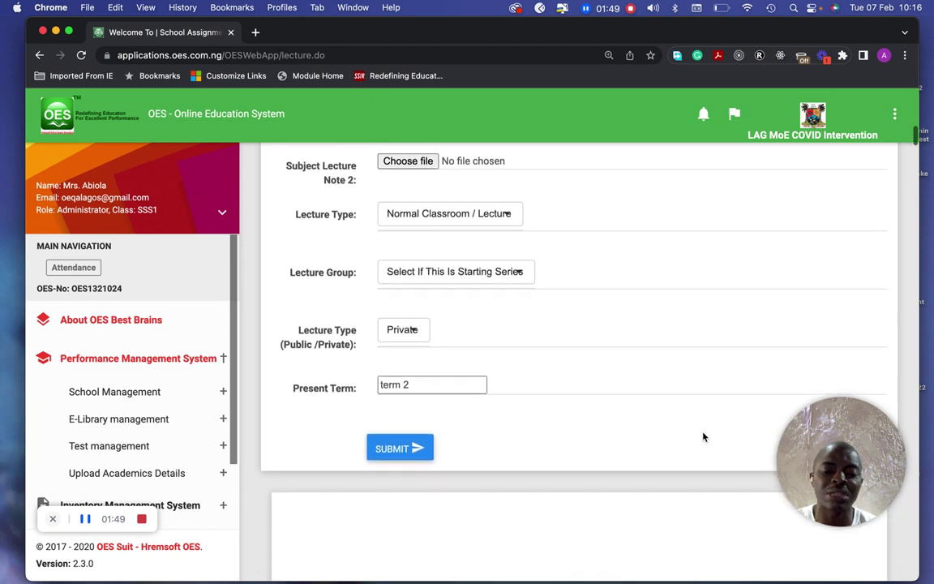
pyautogui.scroll(-7, 703, 438)
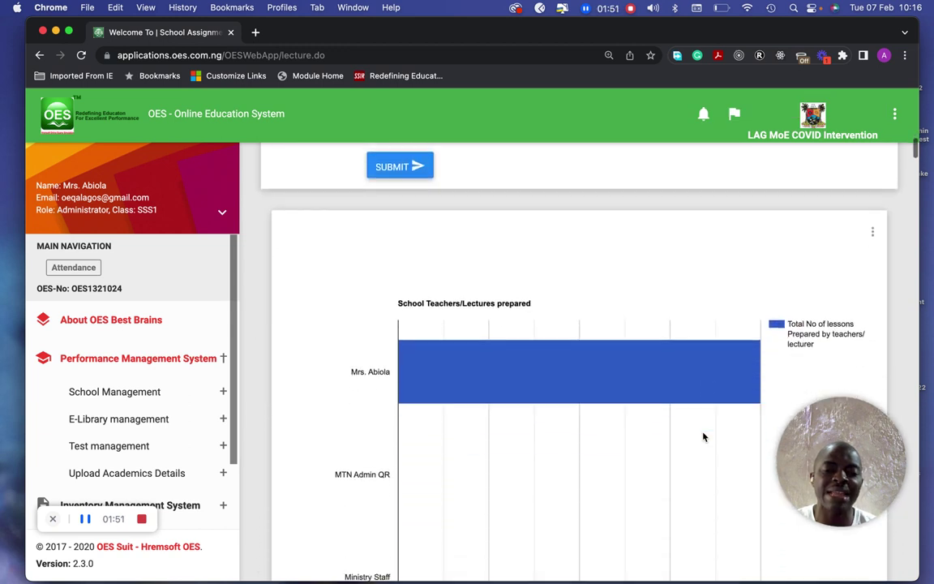
pyautogui.scroll(-3, 703, 437)
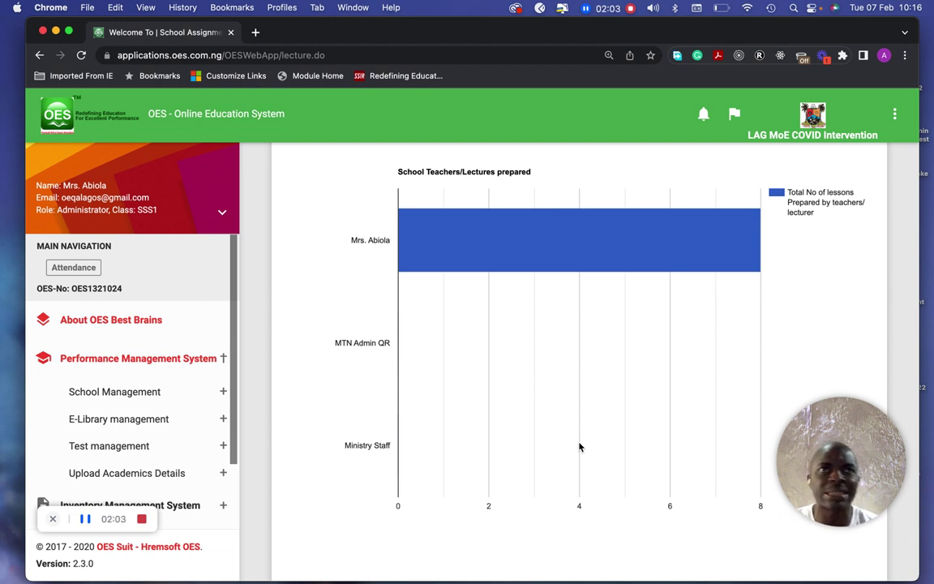
# Look through the list of published lectures, checking their subjects, class levels, teachers and publication dates
pyautogui.scroll(-10, 579, 446)
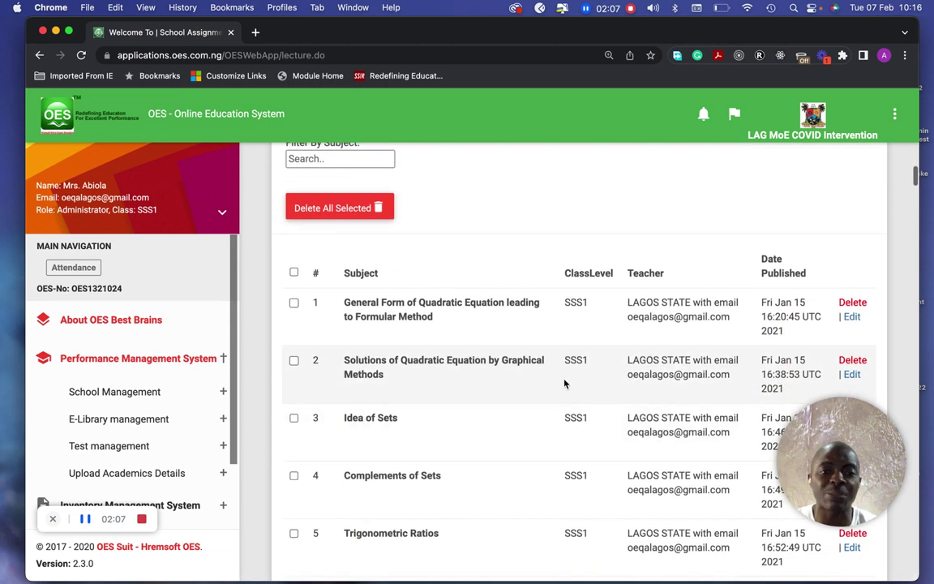
pyautogui.scroll(1, 580, 484)
pyautogui.scroll(-12, 581, 487)
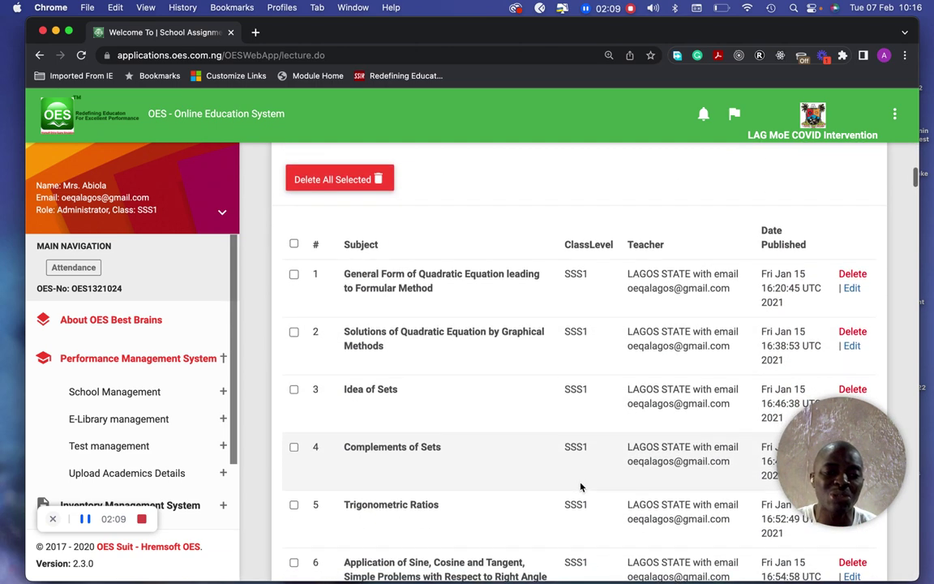
pyautogui.scroll(-15, 581, 486)
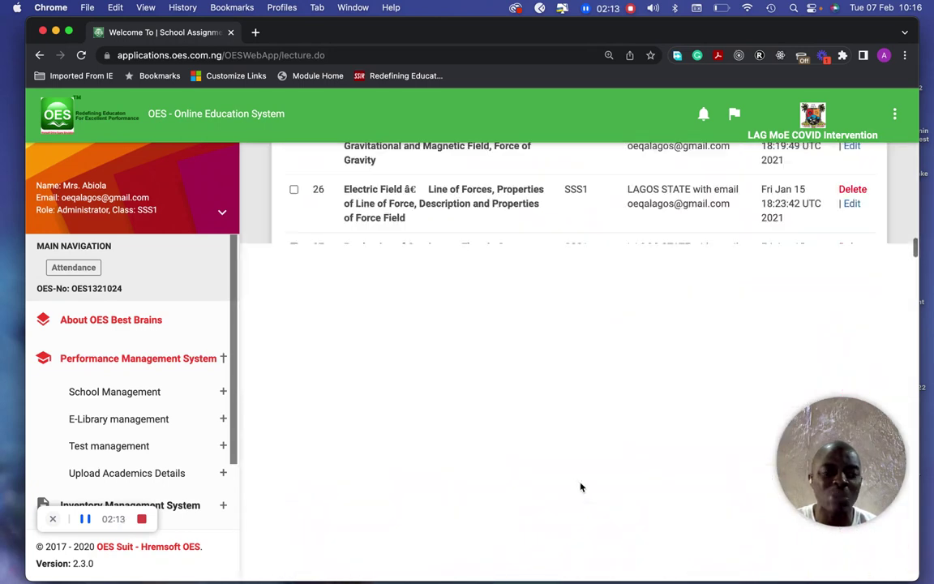
pyautogui.scroll(-8, 581, 484)
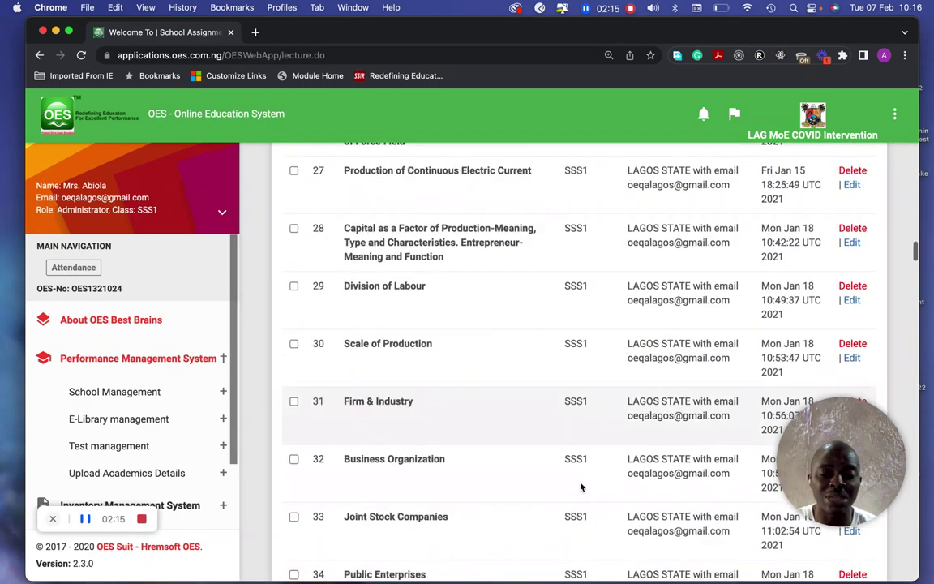
pyautogui.scroll(-8, 581, 486)
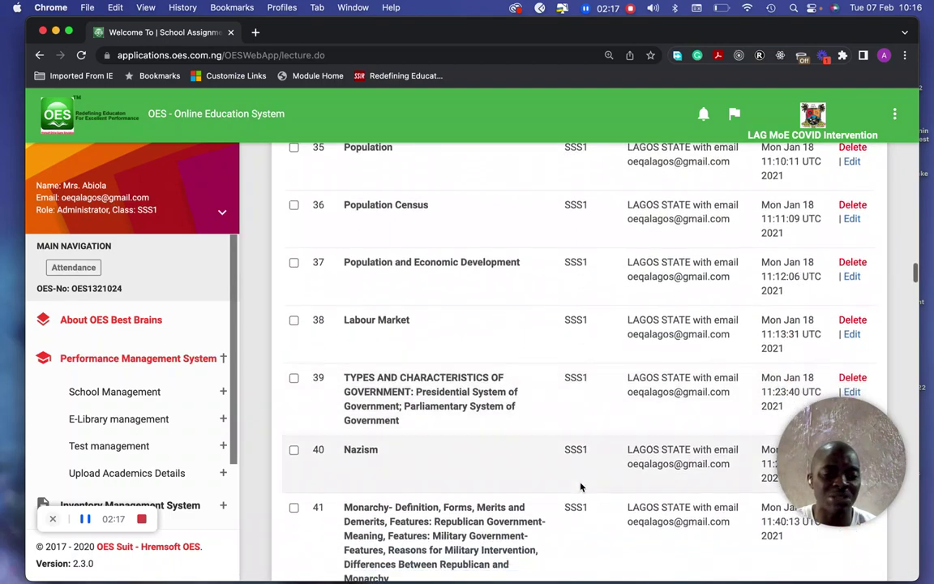
pyautogui.scroll(-7, 581, 484)
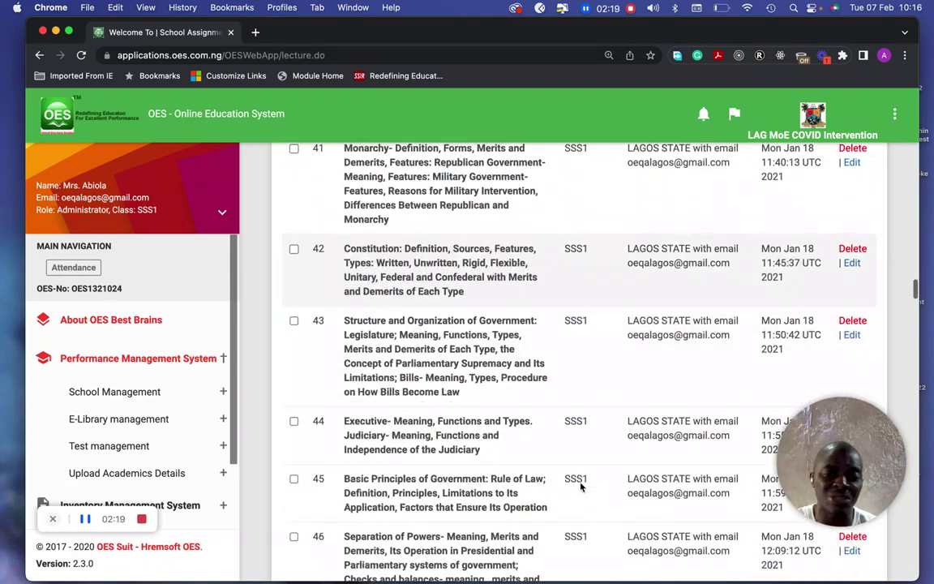
pyautogui.scroll(20, 581, 487)
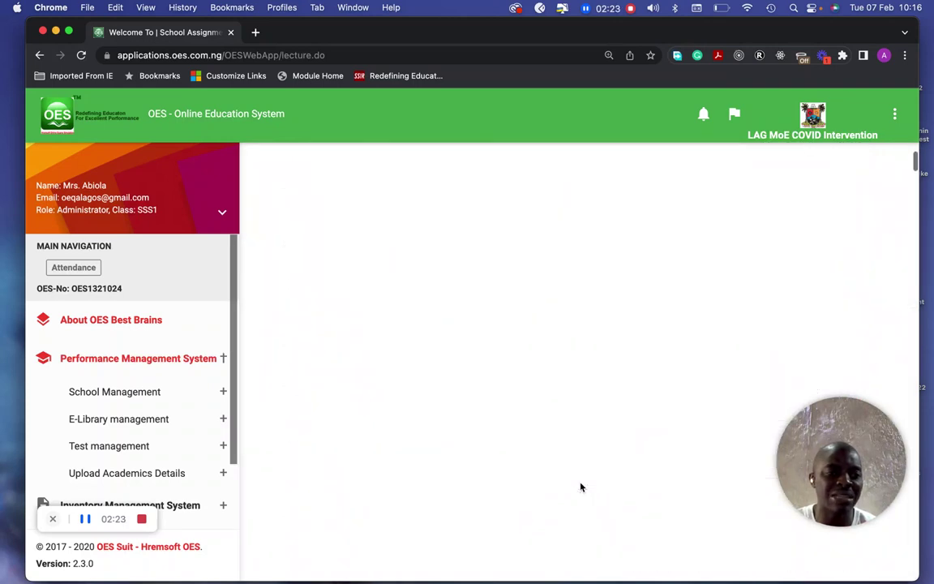
pyautogui.scroll(5, 581, 487)
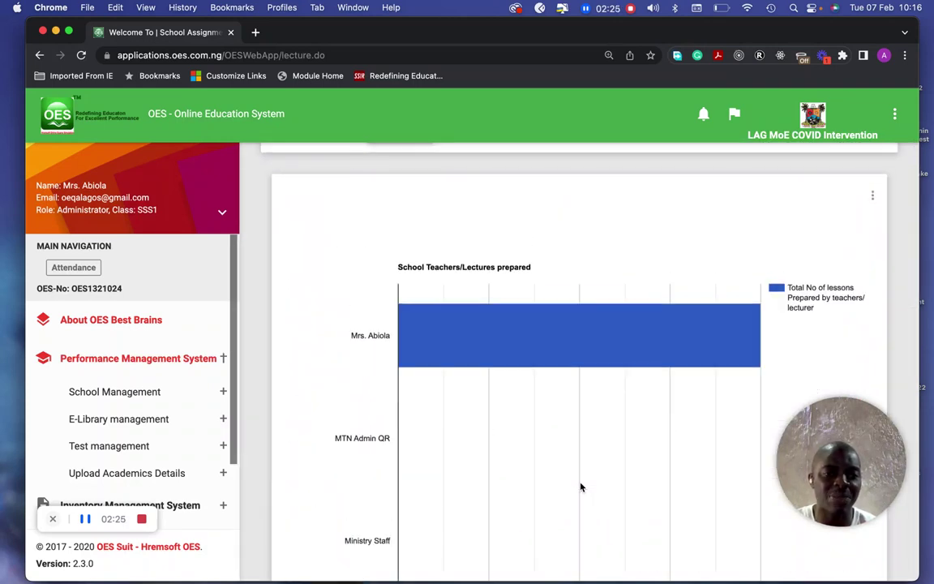
pyautogui.scroll(-15, 581, 487)
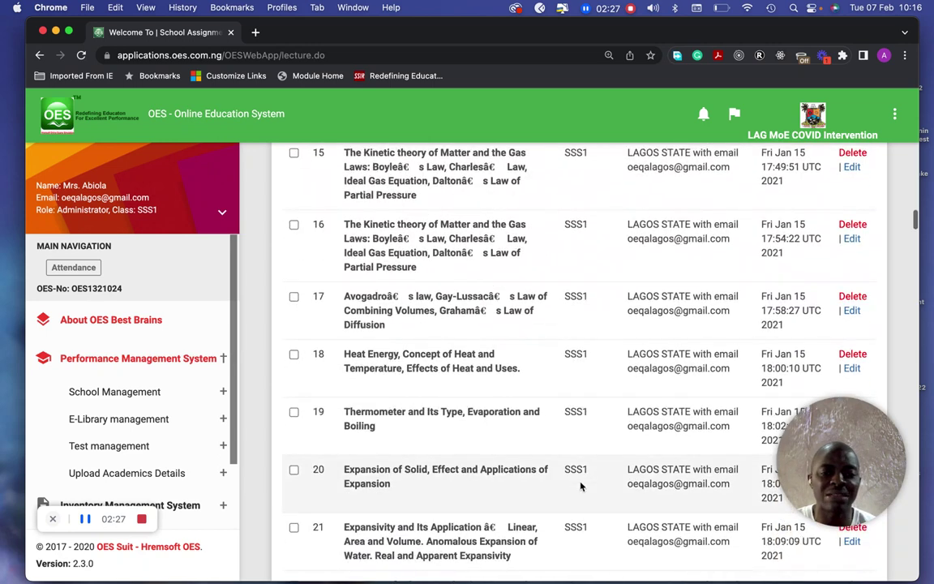
pyautogui.scroll(-3, 580, 500)
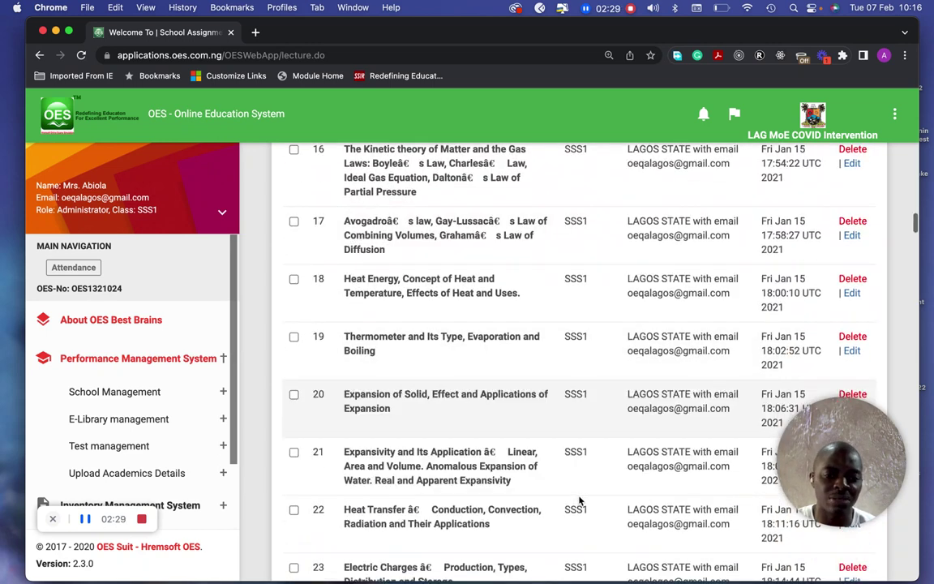
pyautogui.scroll(-3, 579, 501)
pyautogui.scroll(-15, 580, 501)
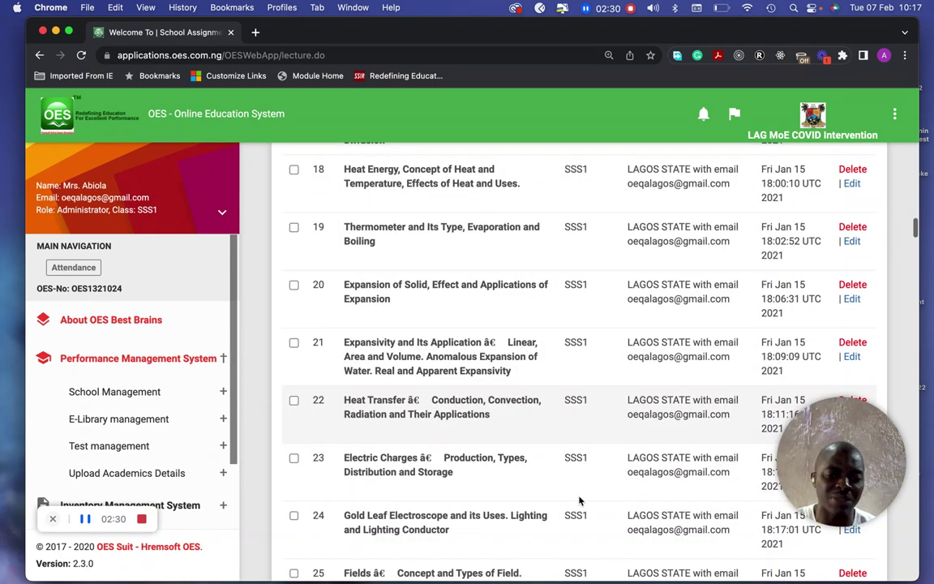
pyautogui.scroll(-2, 580, 501)
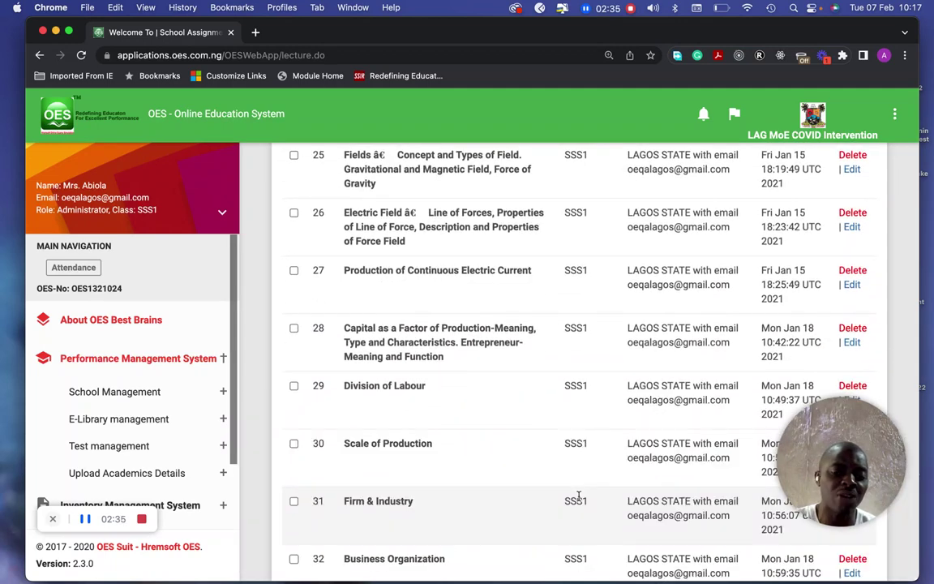
pyautogui.scroll(-20, 580, 500)
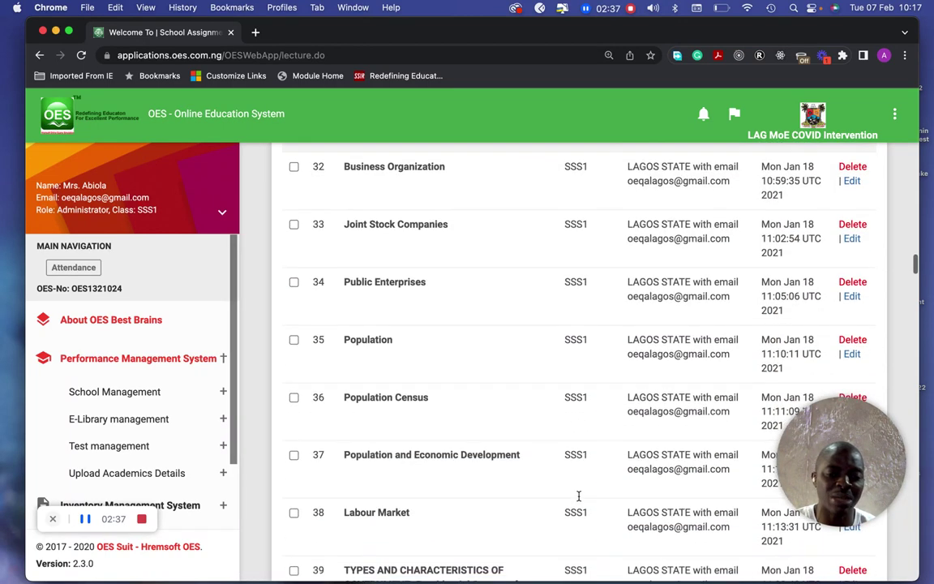
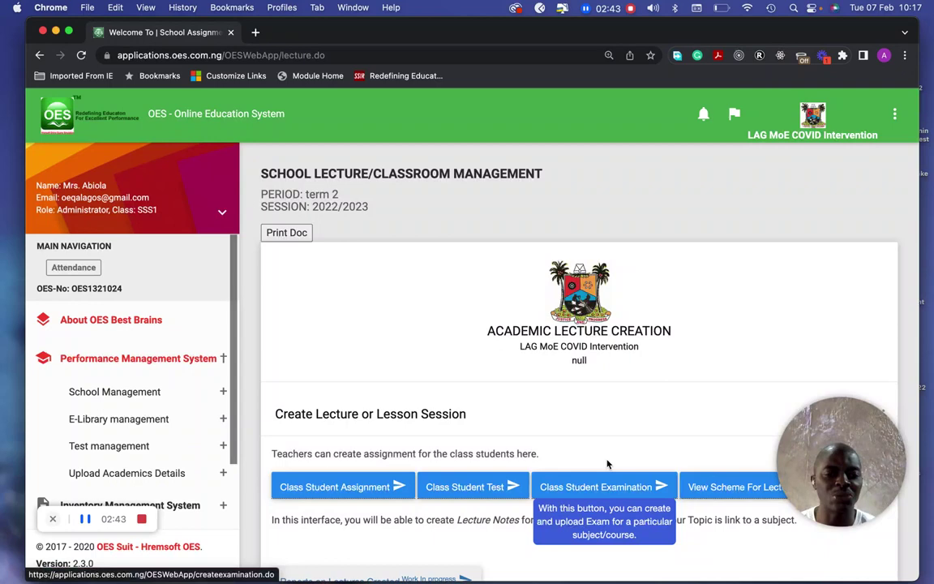
# Set the lecture's subject topic to Complements of Sets with subject code LMCI/2021/SSS1/MATHEMATICS-2
pyautogui.scroll(-4, 546, 413)
pyautogui.scroll(-3, 605, 454)
pyautogui.click(596, 248)
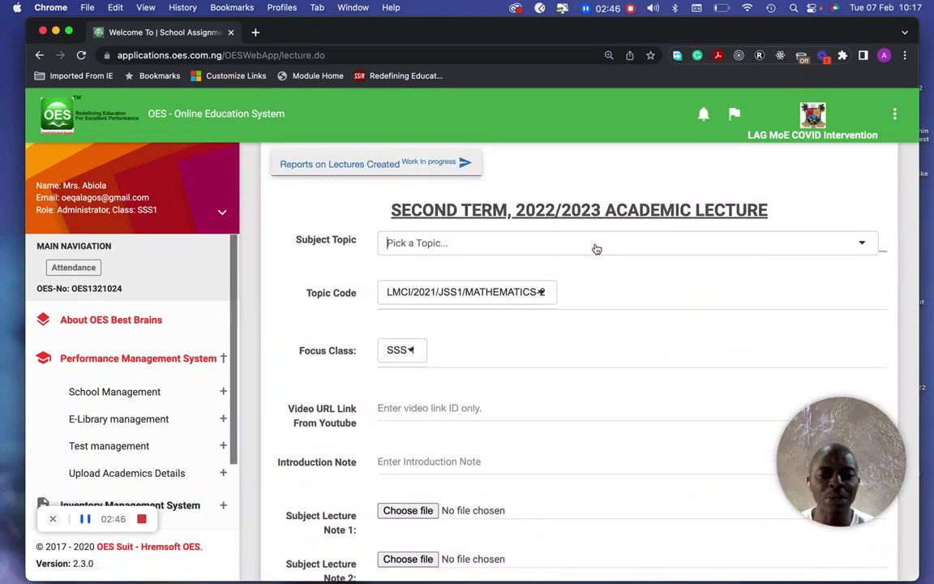
pyautogui.click(594, 245)
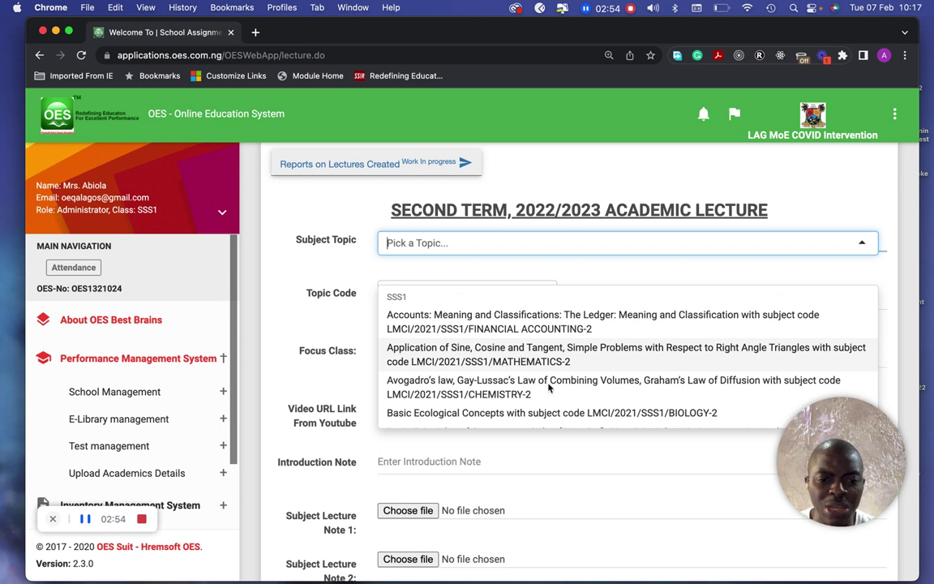
pyautogui.scroll(-2, 549, 383)
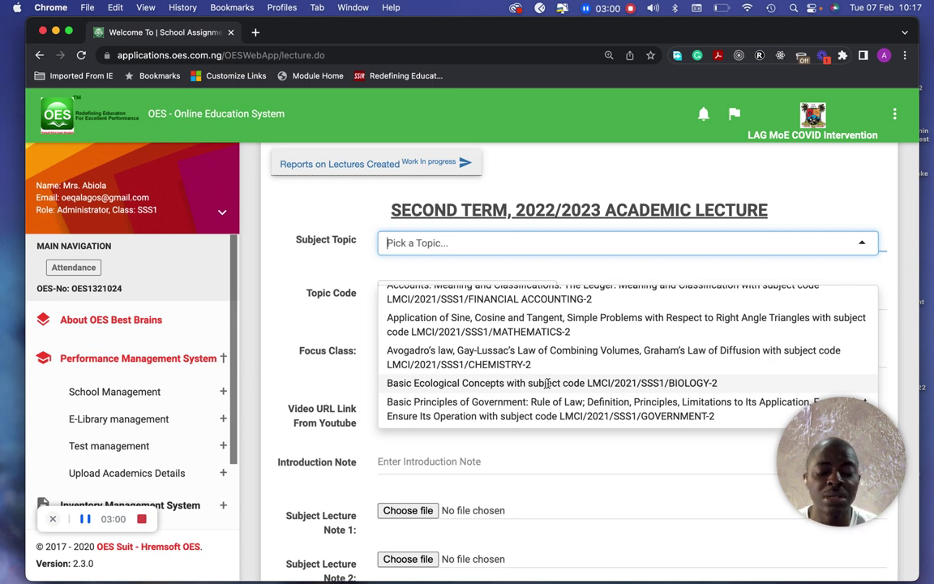
pyautogui.scroll(-10, 549, 383)
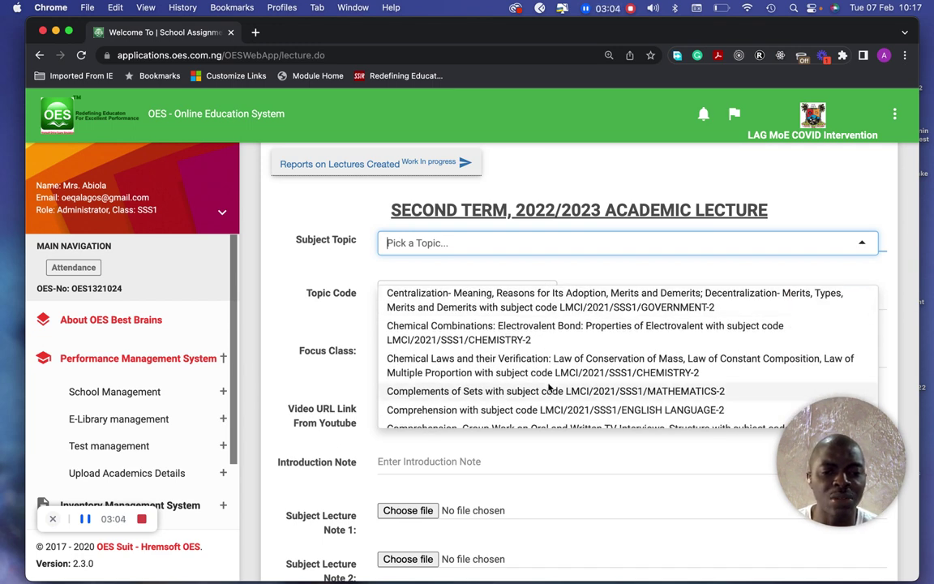
pyautogui.scroll(-1, 549, 388)
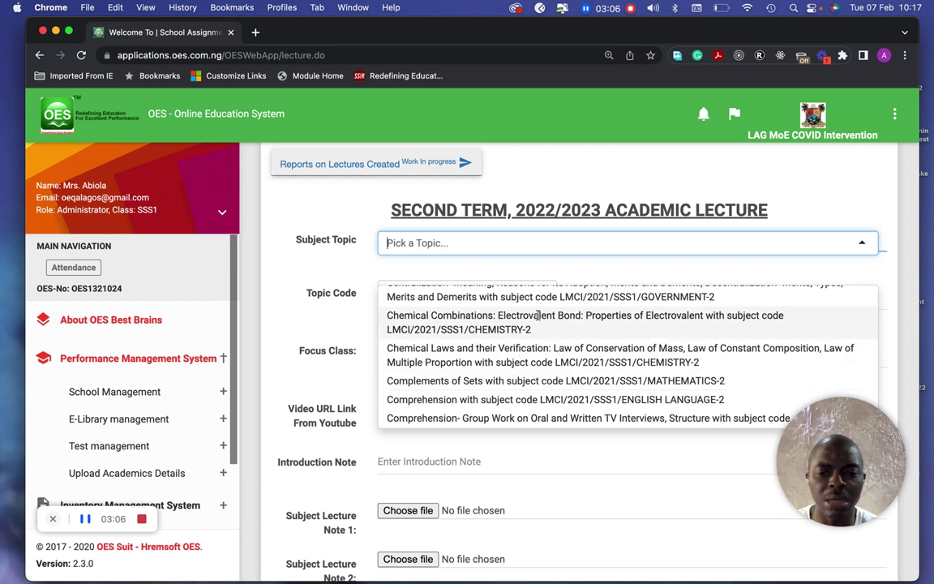
pyautogui.click(512, 383)
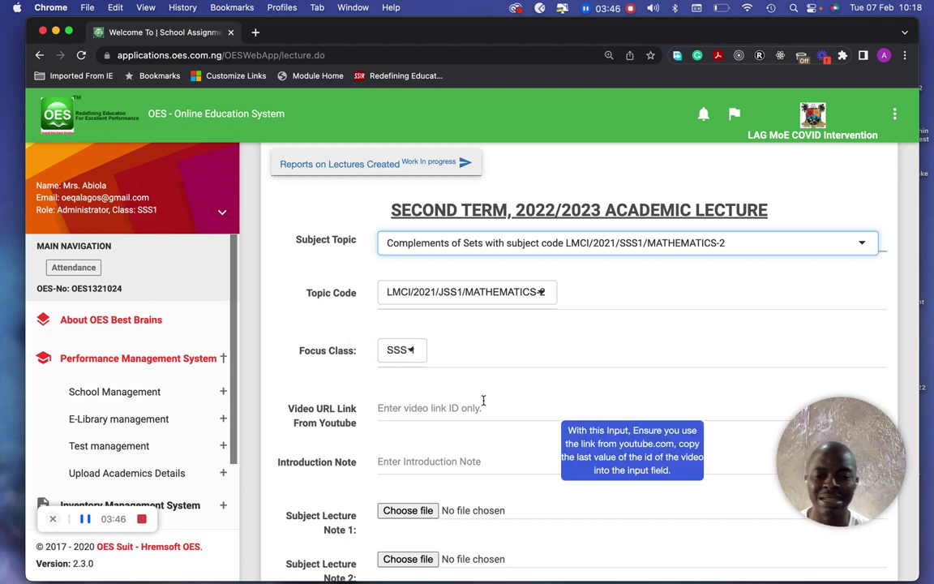
# Search Google in a new browser tab for "complements of set in maths SS2" to find a lecture video
pyautogui.click(450, 407)
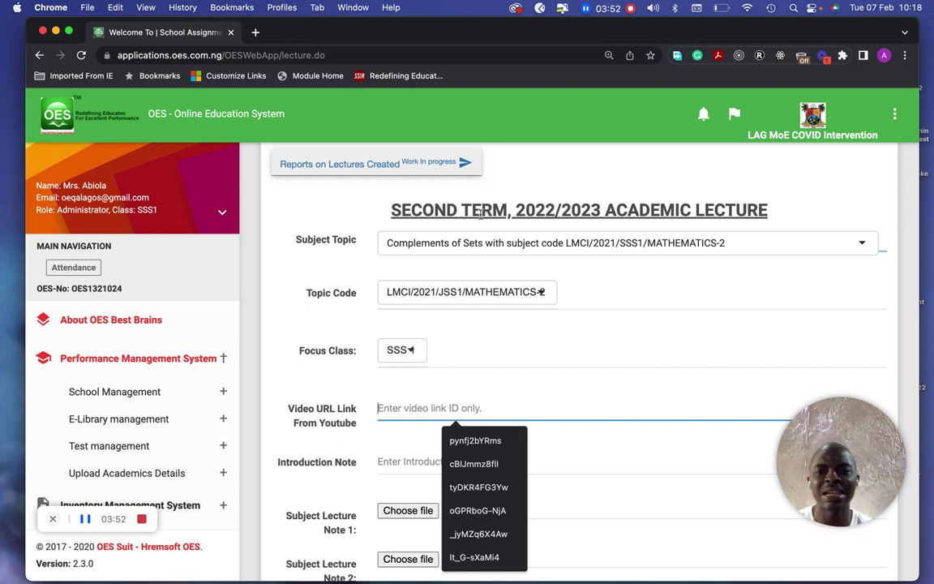
pyautogui.moveTo(396, 414)
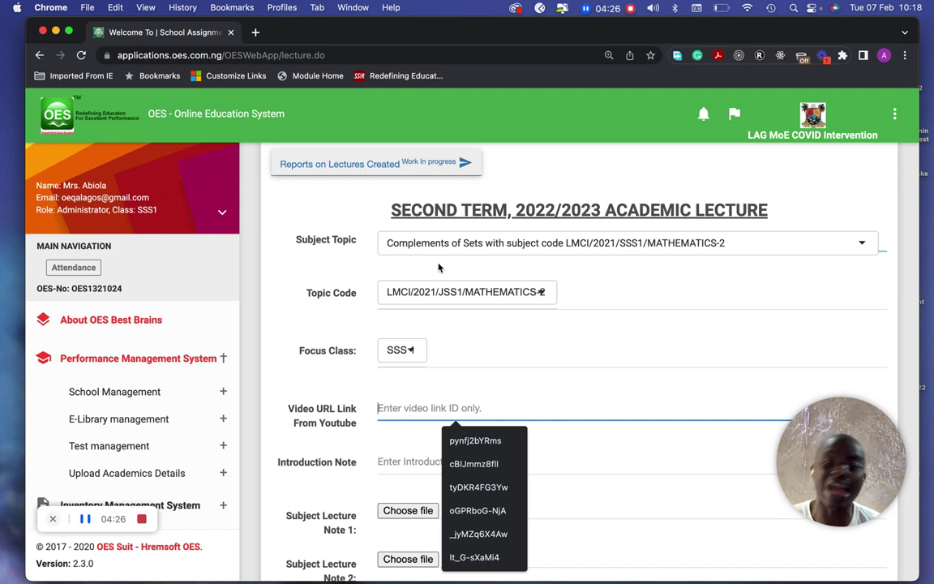
pyautogui.click(255, 33)
pyautogui.click(284, 58)
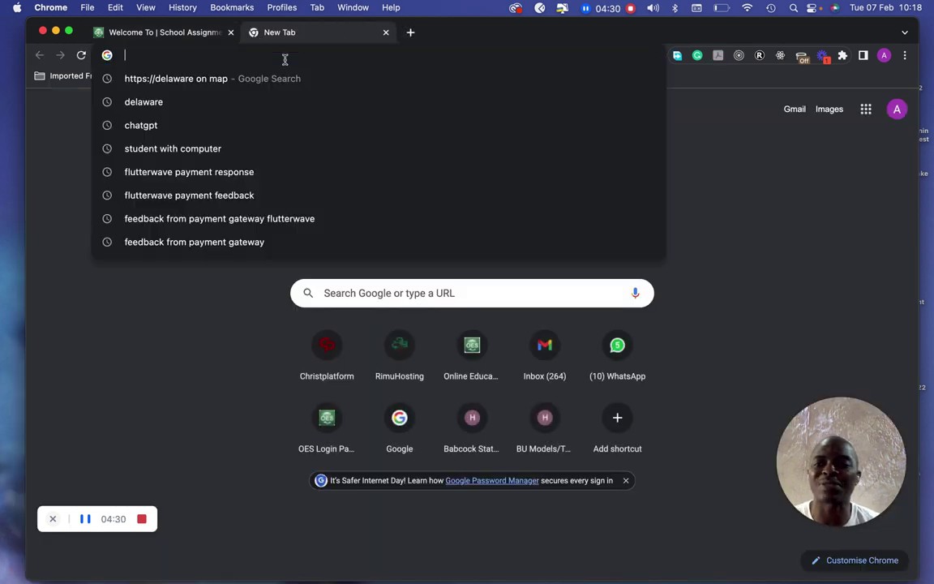
pyautogui.write('compl')
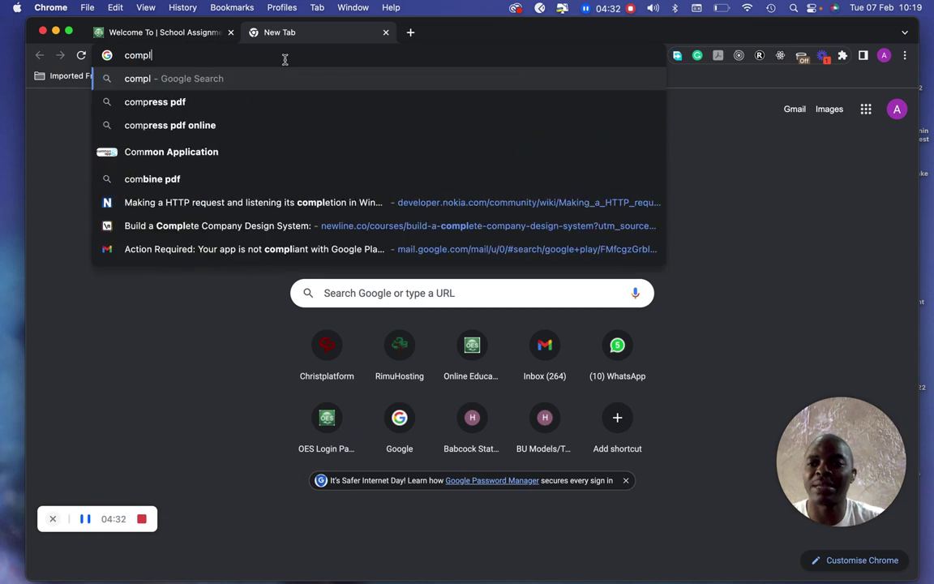
pyautogui.write('ements of ')
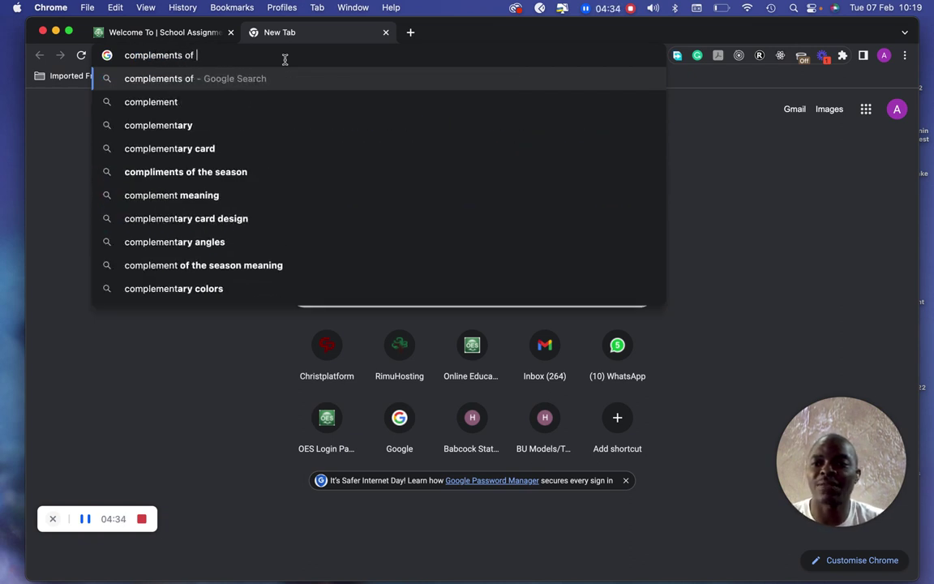
pyautogui.write('set in ')
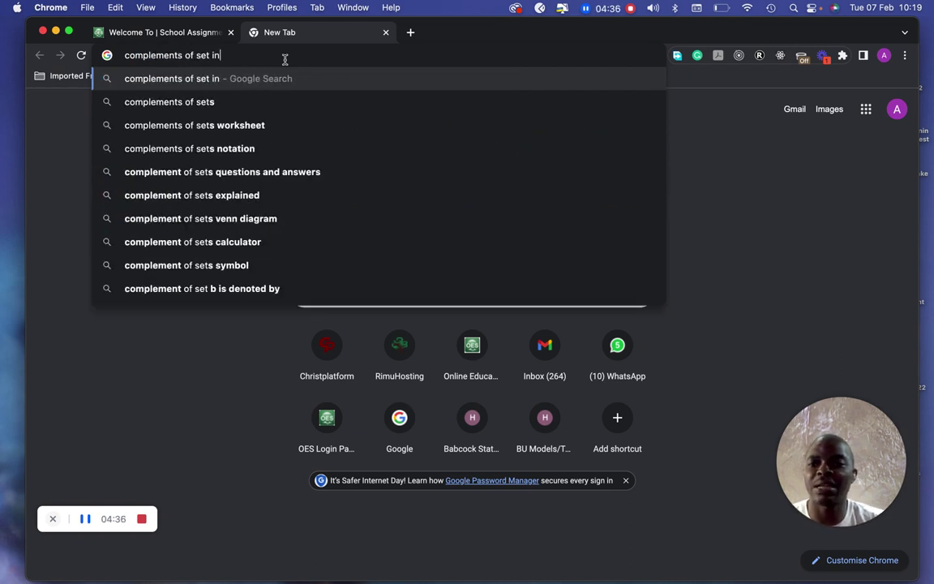
pyautogui.write('maths ')
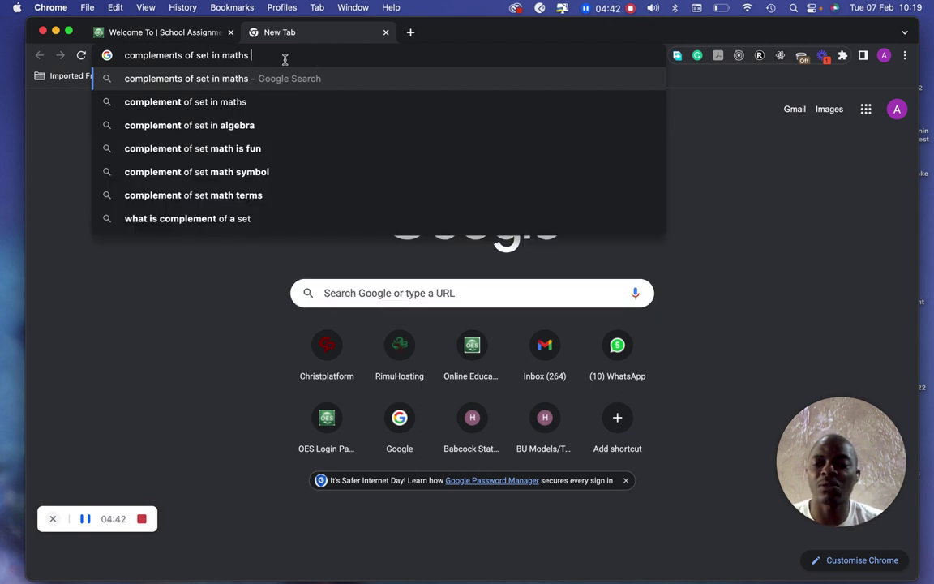
pyautogui.write('SS')
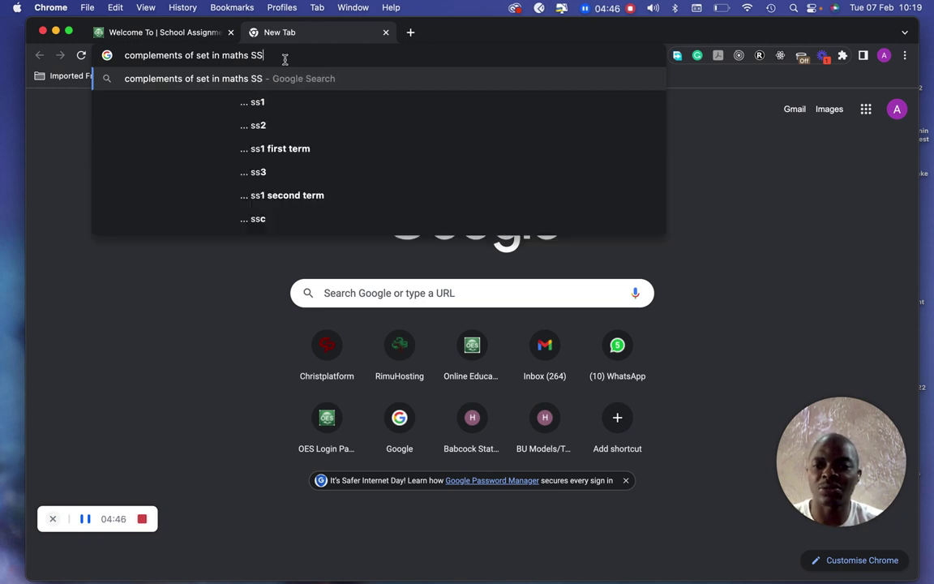
pyautogui.write('2')
pyautogui.press('Return')
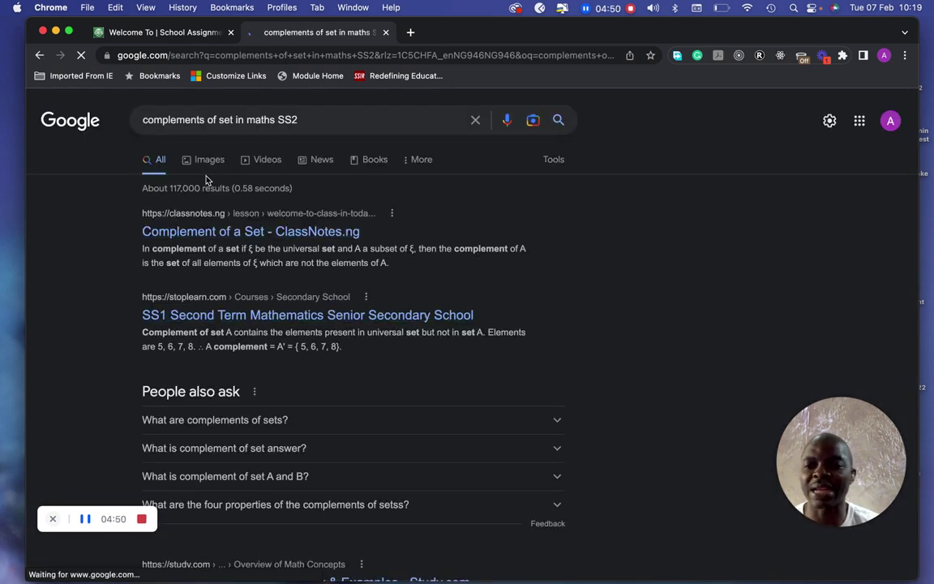
# Limit the search to videos and open StopLearn's SS1 Second Term Mathematics Senior Secondary School result
pyautogui.click(265, 164)
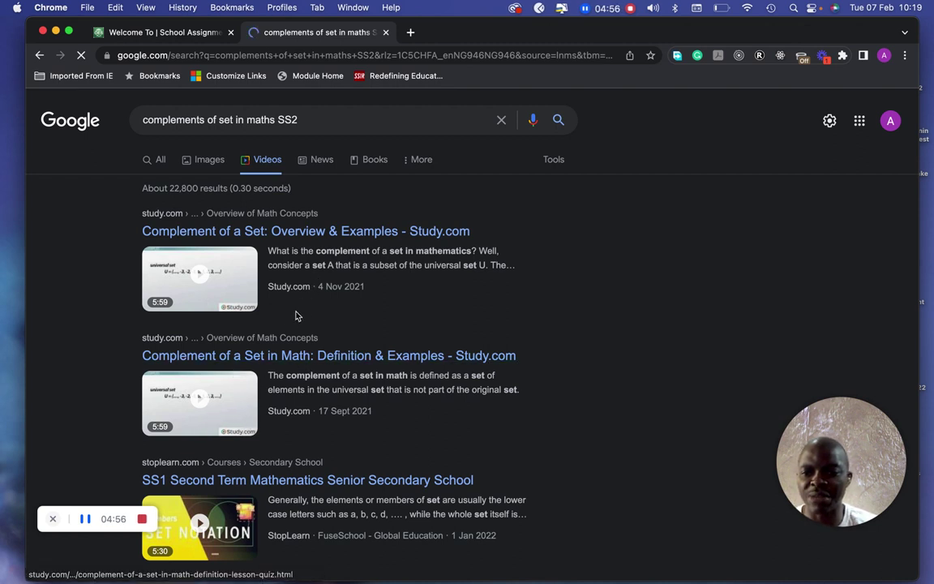
pyautogui.scroll(-5, 246, 454)
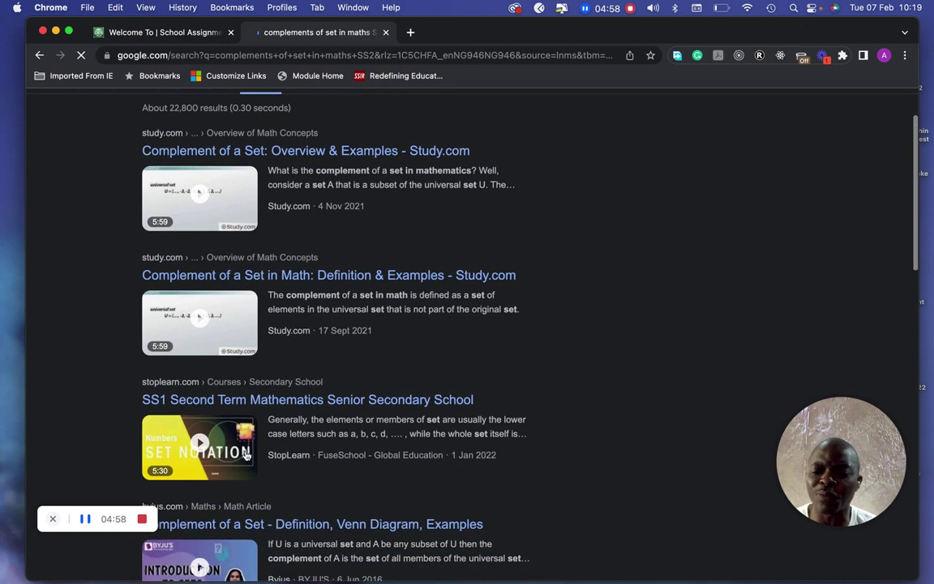
pyautogui.scroll(-1, 246, 454)
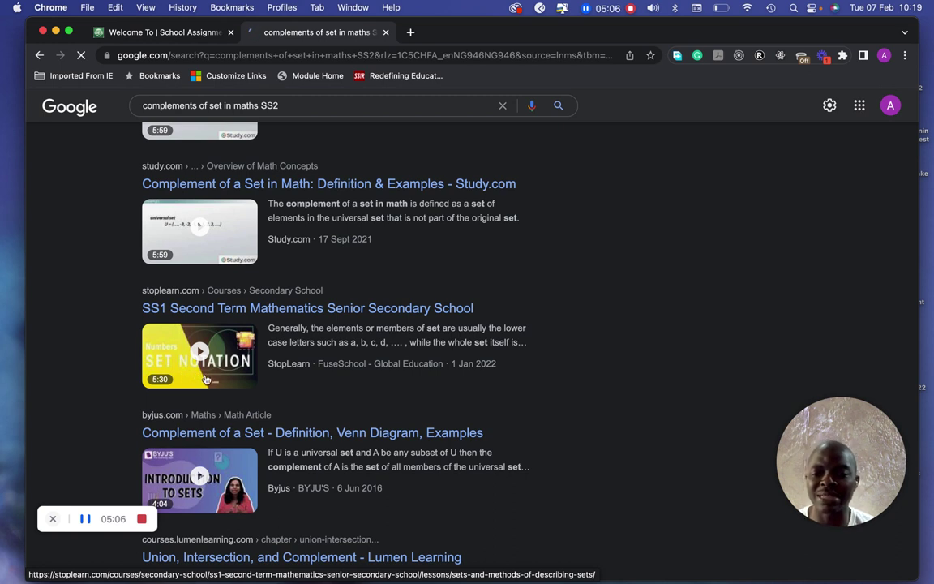
pyautogui.click(299, 315)
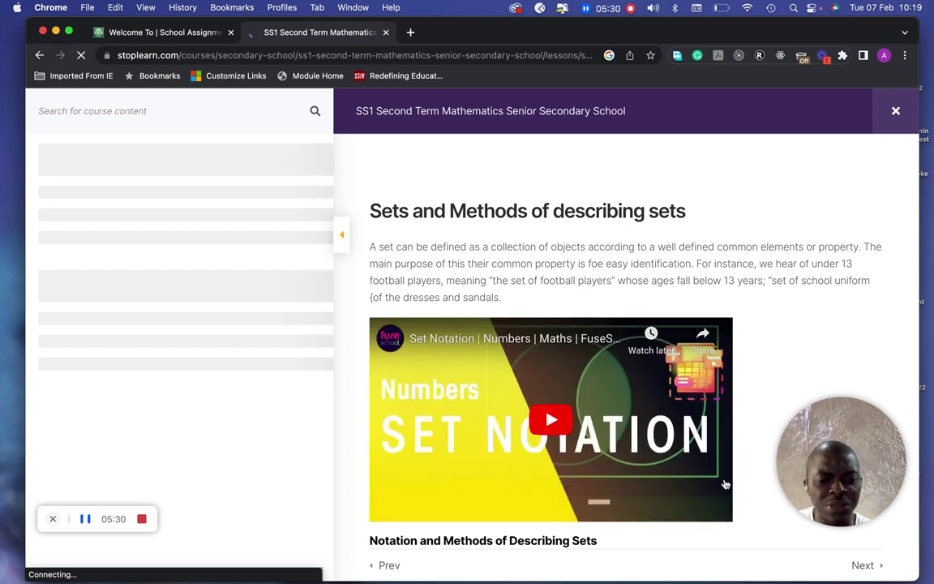
# Look over the Sets and Methods of describing sets lesson and briefly play its embedded Set Notation video
pyautogui.scroll(-2, 726, 462)
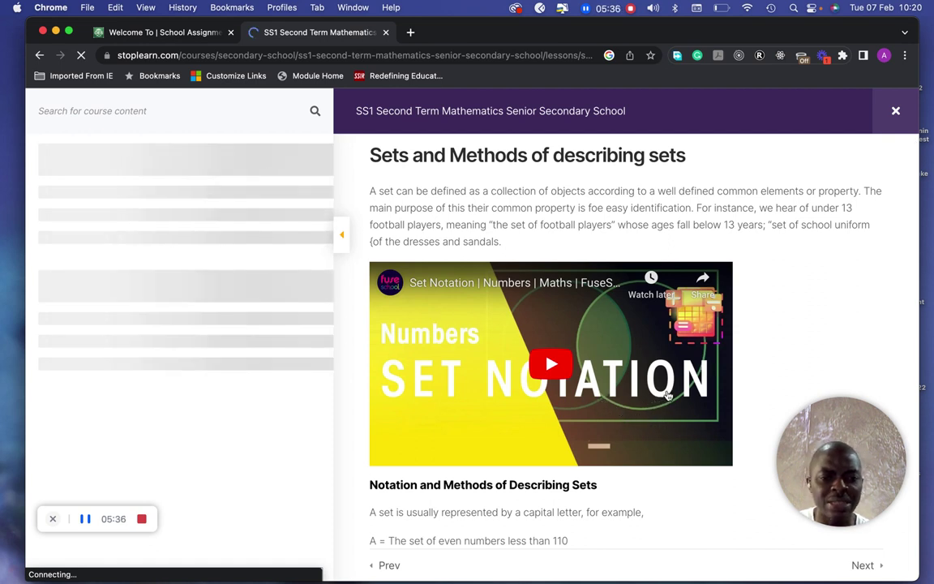
pyautogui.scroll(-5, 604, 445)
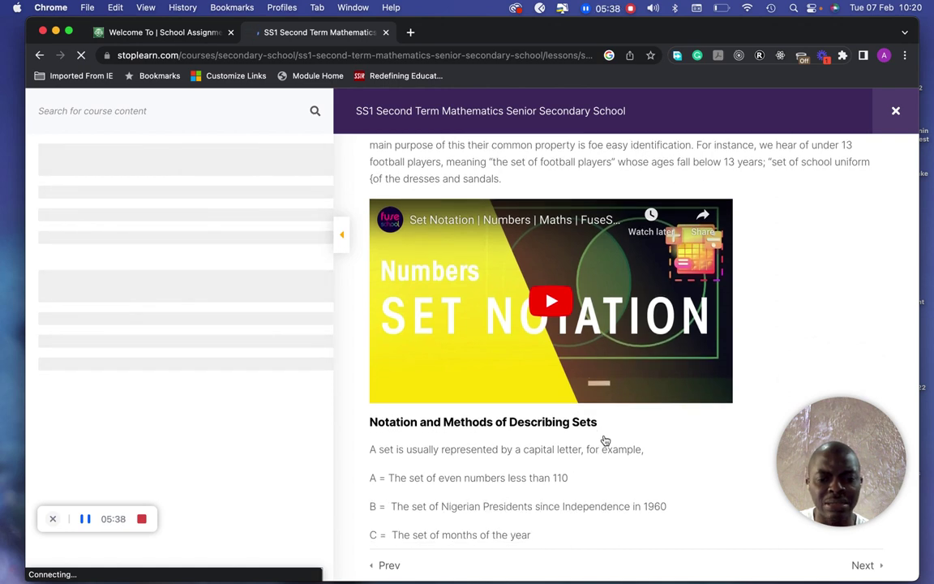
pyautogui.scroll(5, 604, 441)
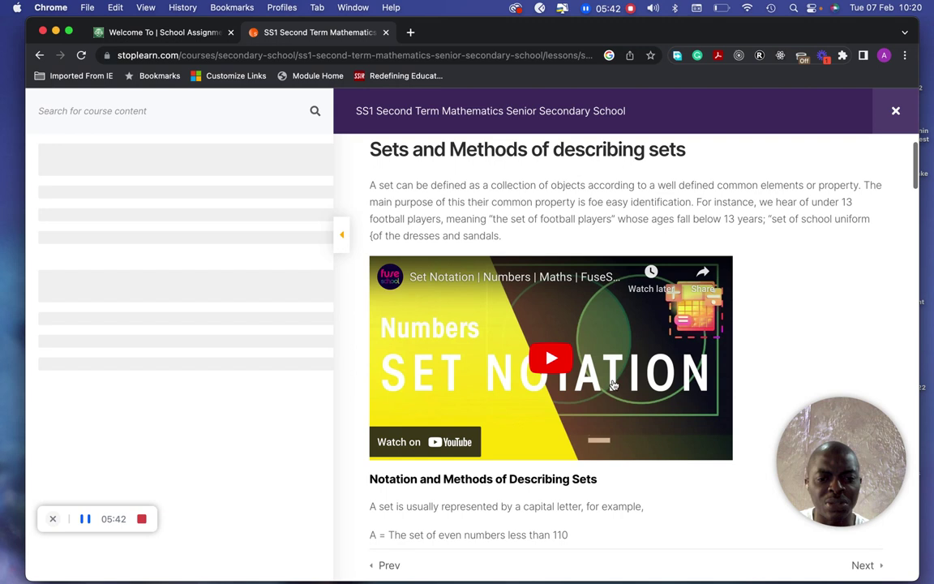
pyautogui.scroll(-1, 616, 383)
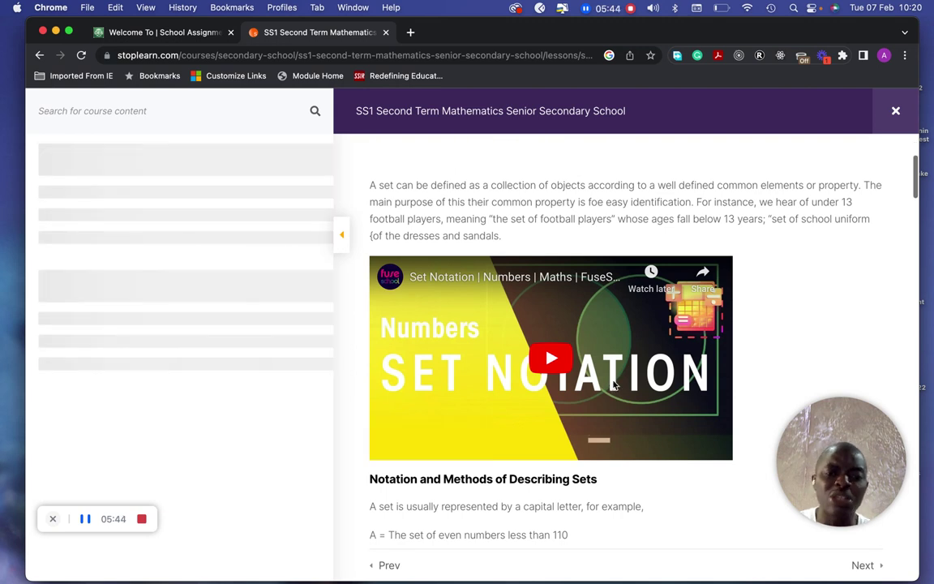
pyautogui.click(614, 386)
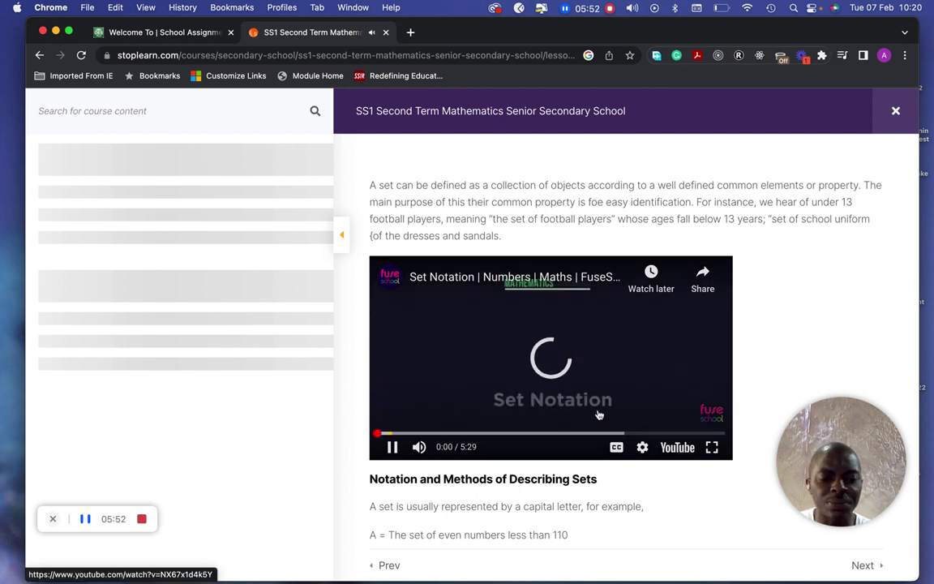
pyautogui.click(393, 448)
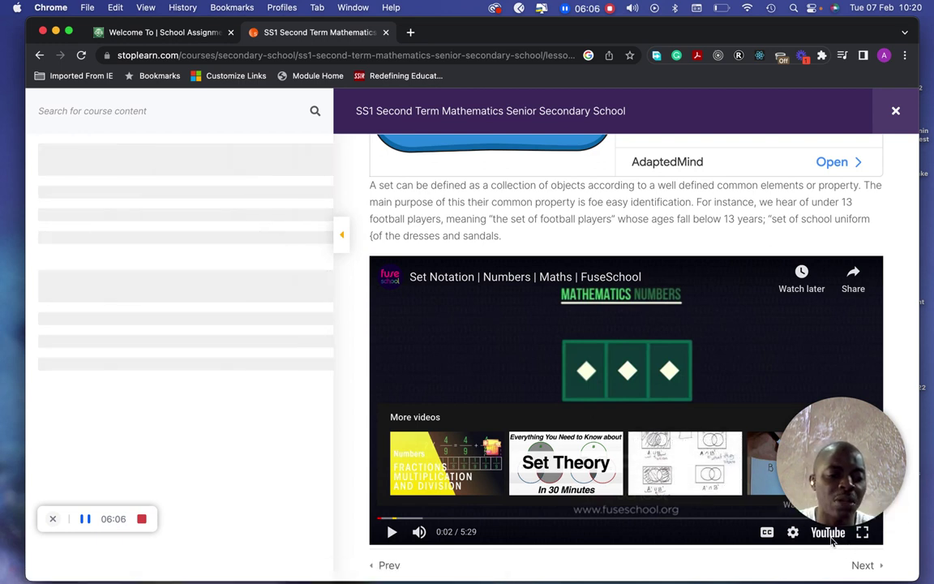
# Open the embedded Set Notation video on YouTube and pause its playback there
pyautogui.moveTo(827, 424)
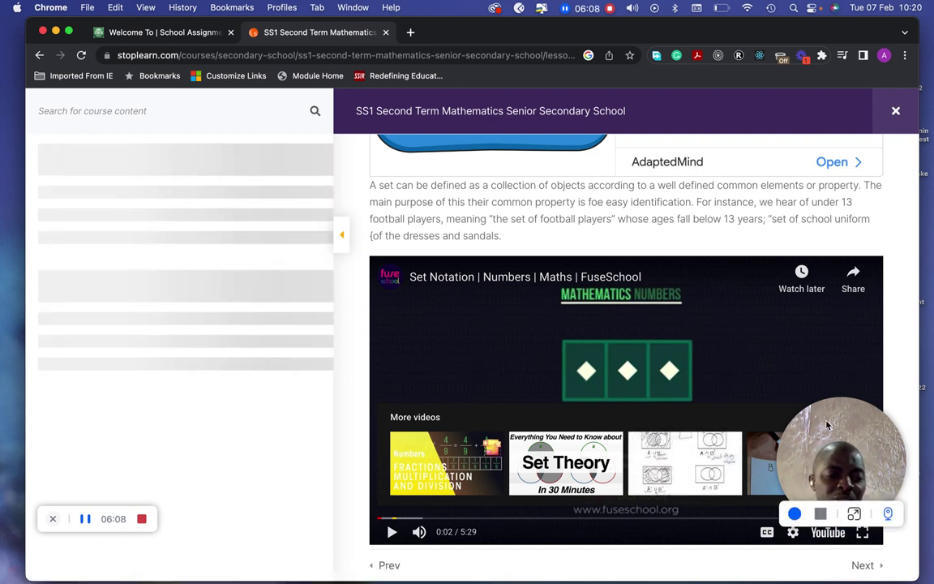
pyautogui.moveTo(827, 424); pyautogui.dragTo(814, 360)
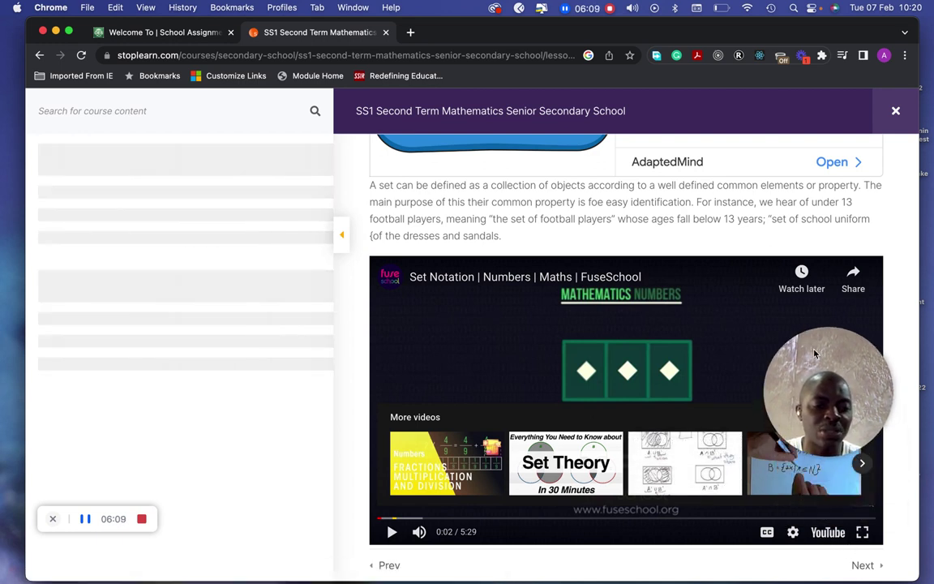
pyautogui.click(828, 534)
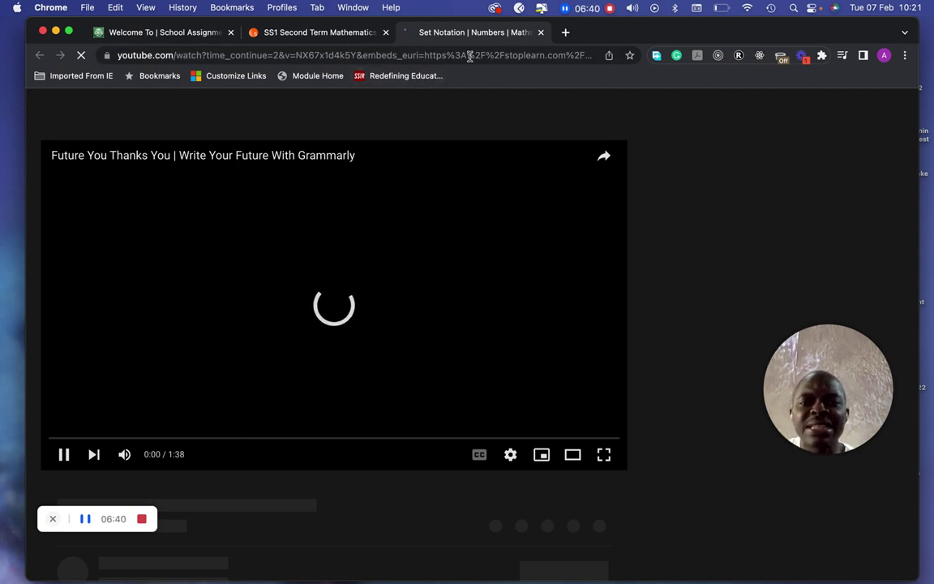
pyautogui.click(283, 53)
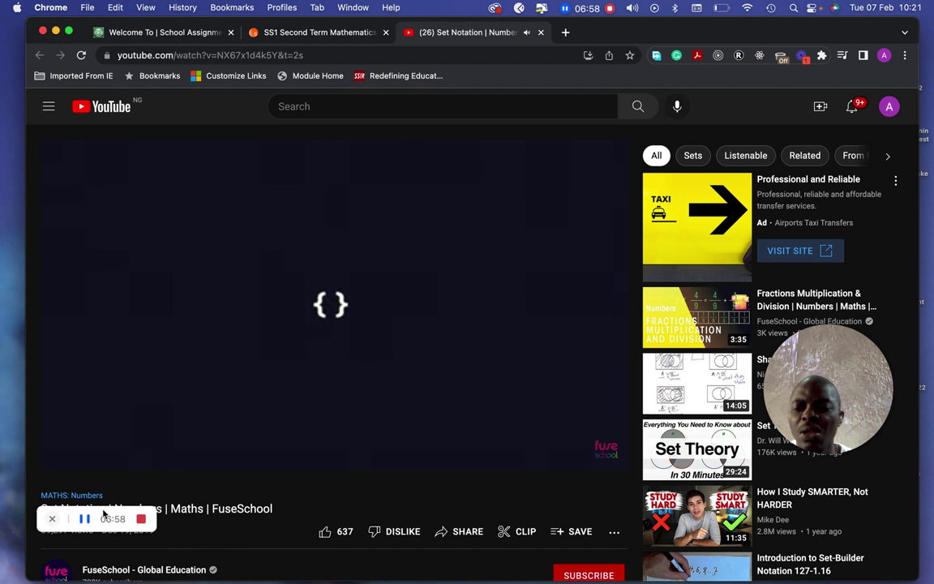
pyautogui.moveTo(106, 516); pyautogui.dragTo(160, 423)
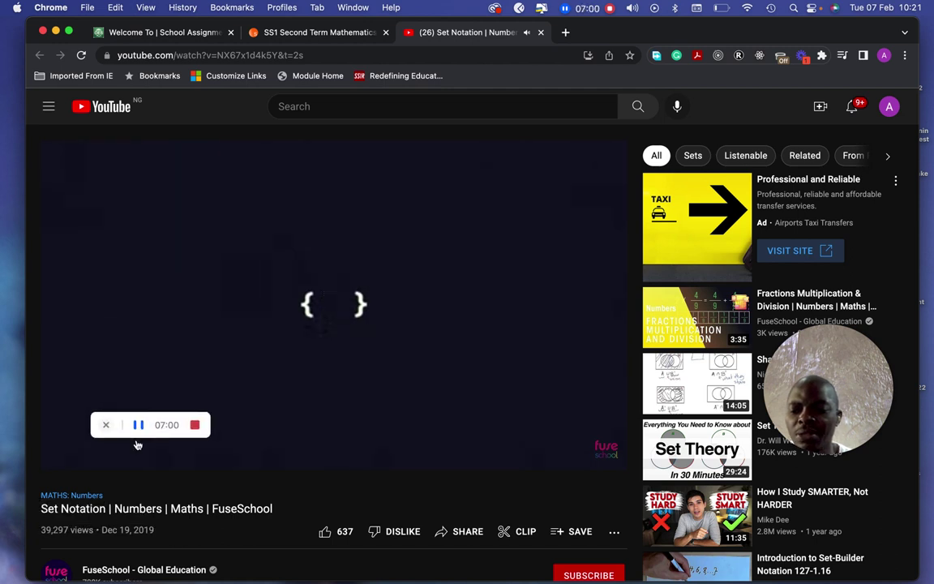
pyautogui.scroll(-1, 331, 493)
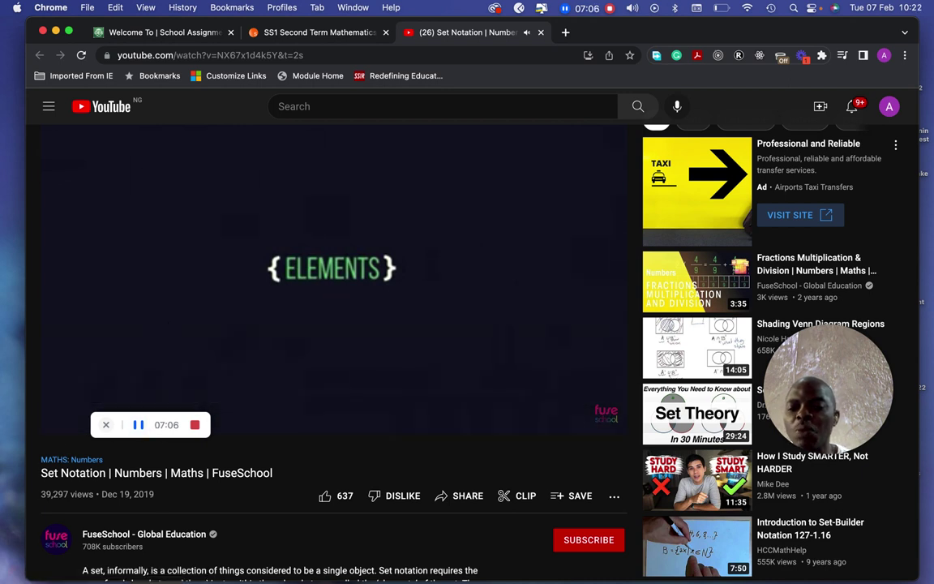
pyautogui.click(171, 327)
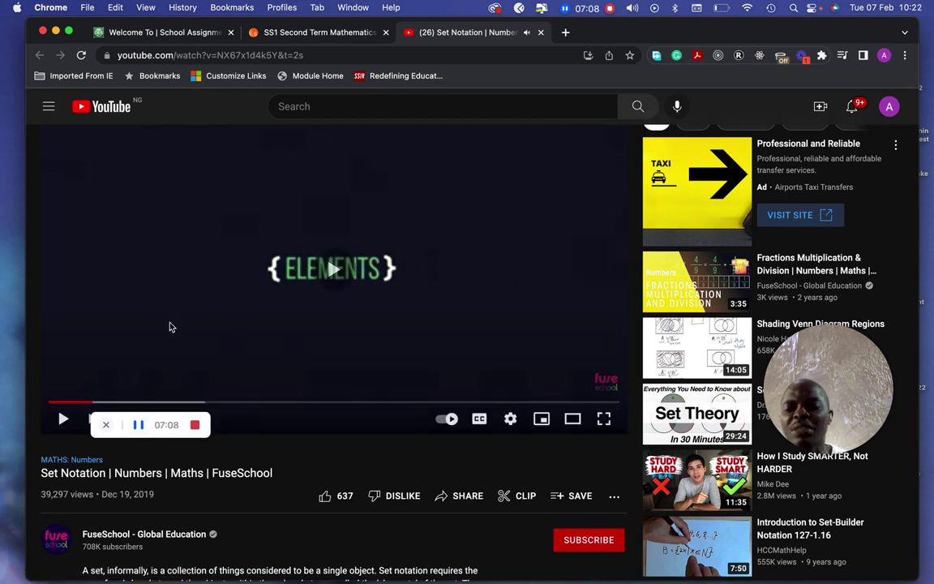
pyautogui.click(171, 327)
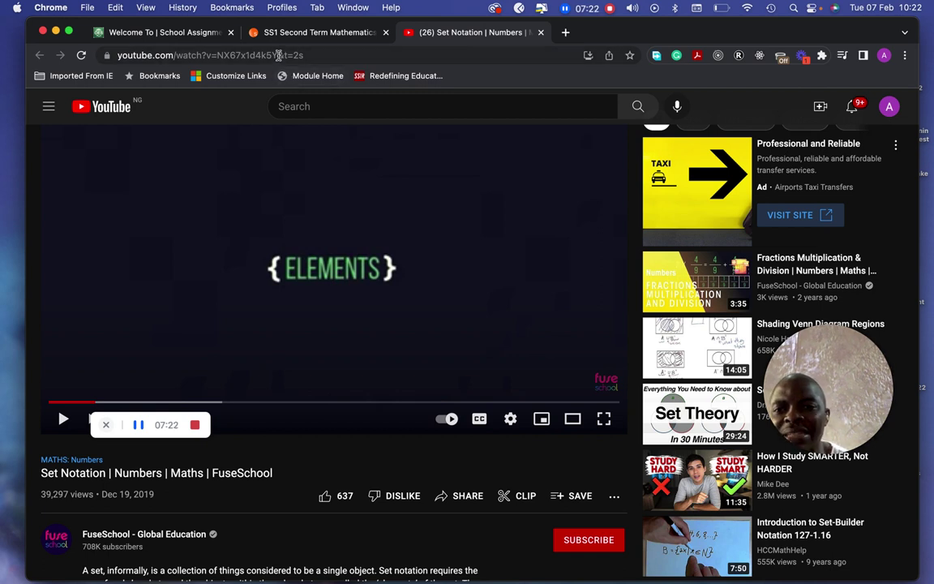
# Copy only the video ID NX67x1d4k5Y from the Set Notation video's web address
pyautogui.moveTo(278, 55); pyautogui.dragTo(217, 55)
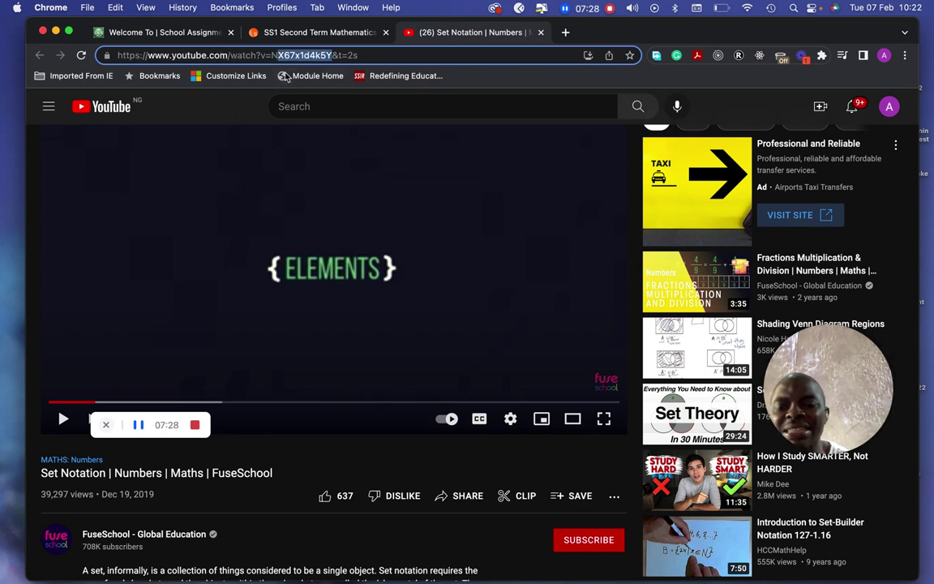
pyautogui.moveTo(273, 55); pyautogui.dragTo(331, 54)
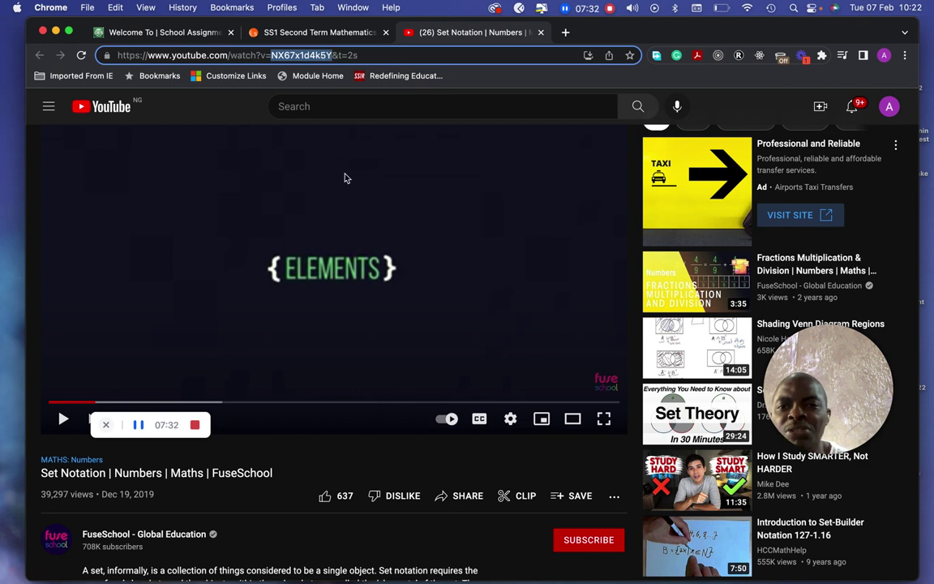
pyautogui.rightClick(311, 57)
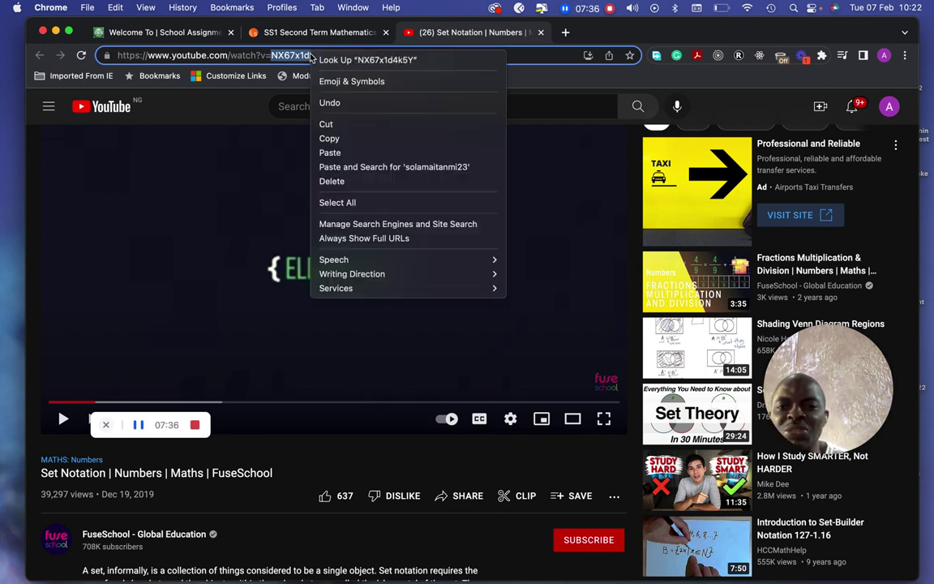
pyautogui.click(333, 139)
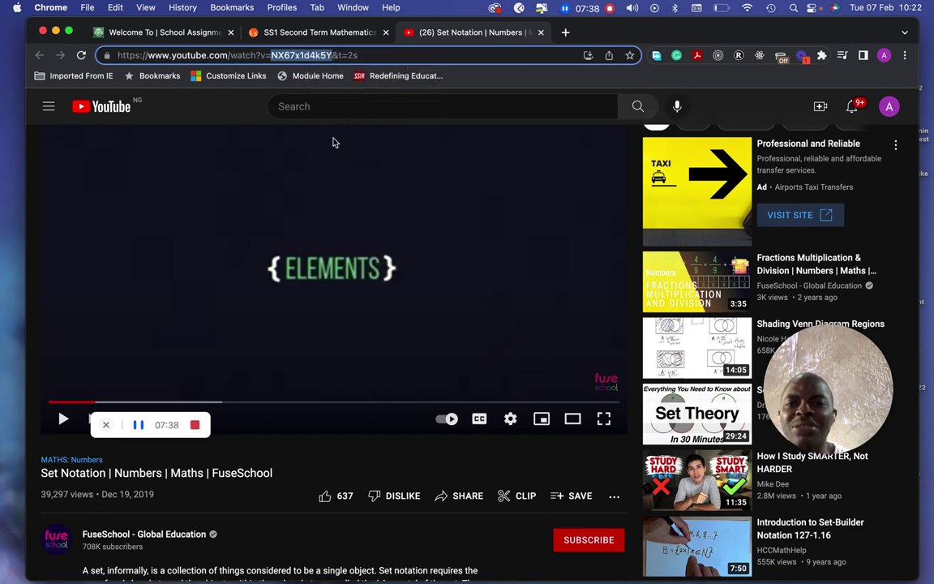
# Return to the OES lecture form and paste NX67x1d4k5Y as the YouTube video link ID
pyautogui.click(155, 33)
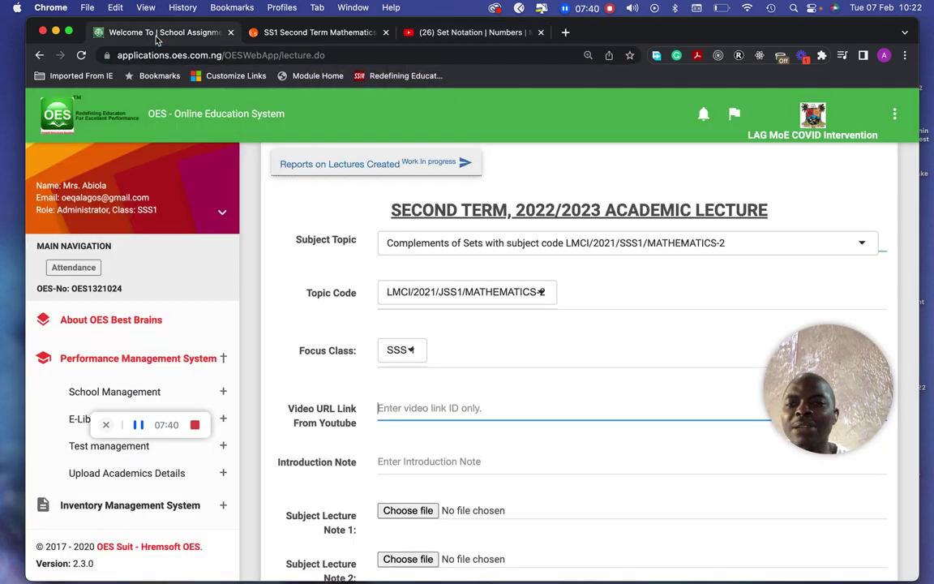
pyautogui.moveTo(484, 415)
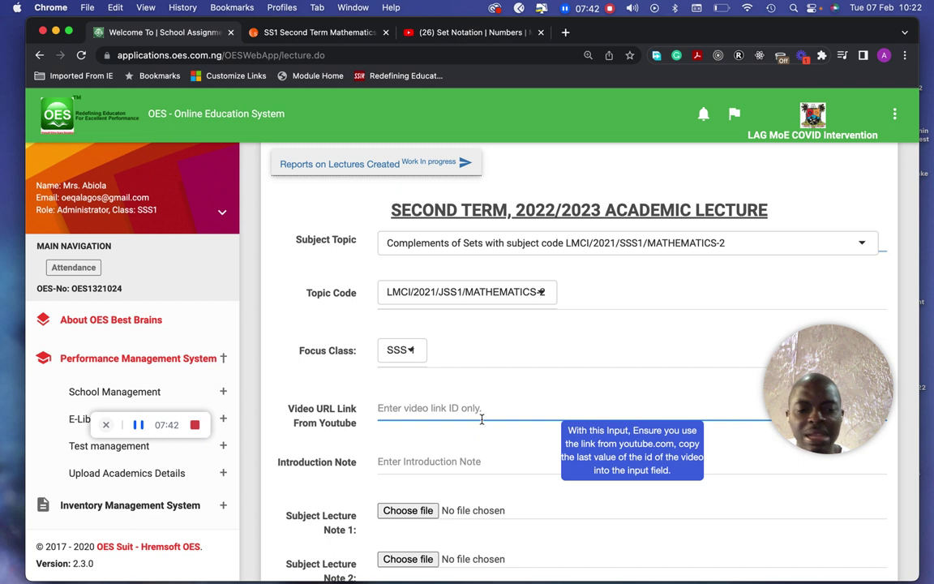
pyautogui.click(407, 408)
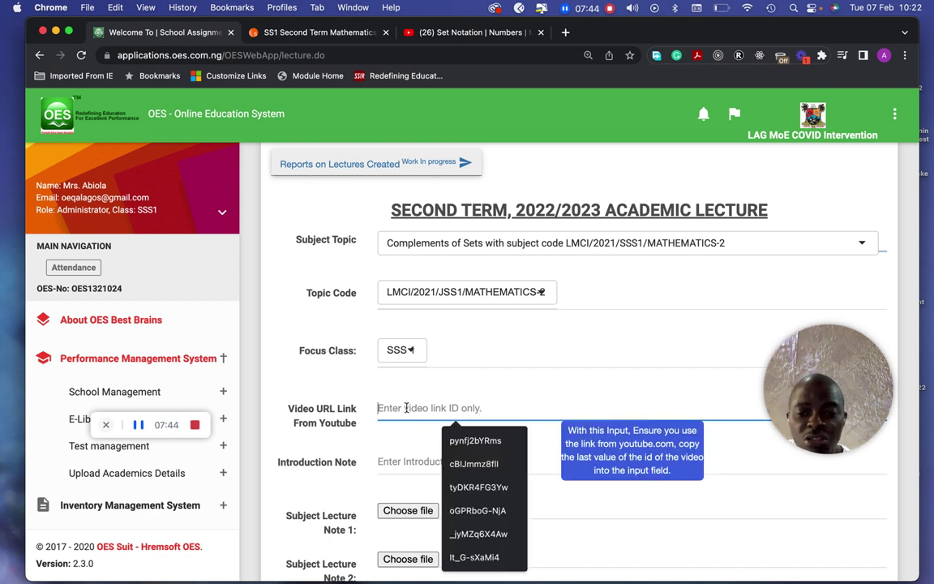
pyautogui.press('super+v')
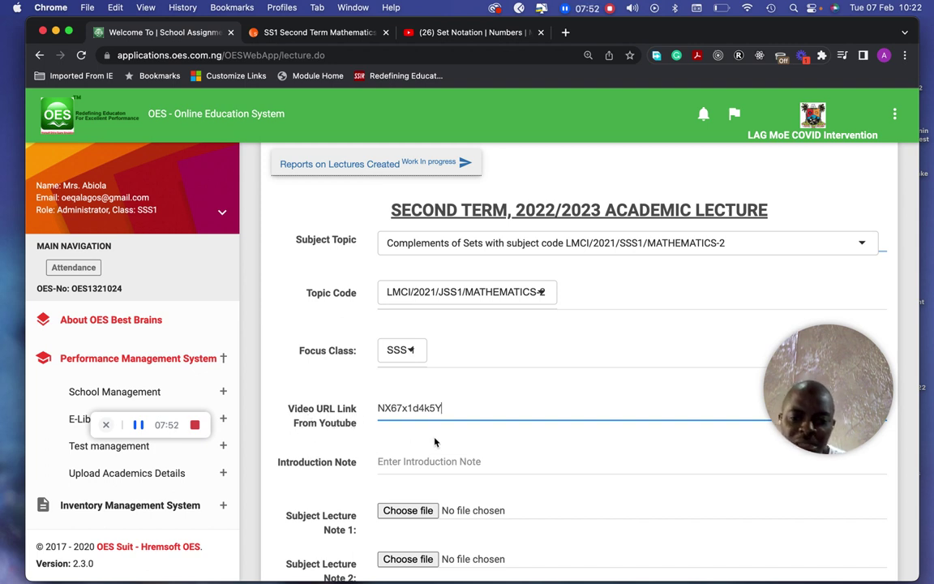
# Enter the introduction note "The objective of this lesson is to know more about Complement of Sets. In short, to know more about set theory."
pyautogui.moveTo(415, 412)
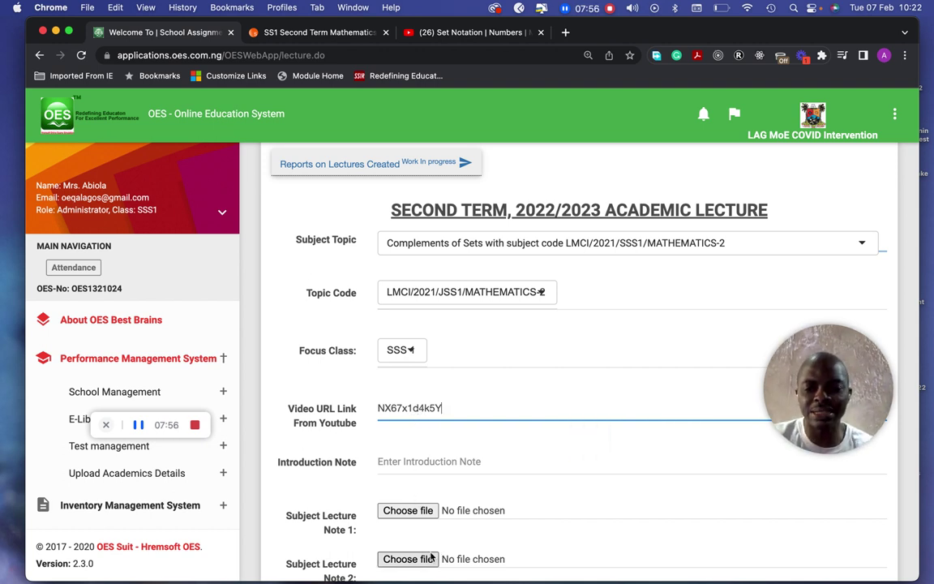
pyautogui.click(418, 460)
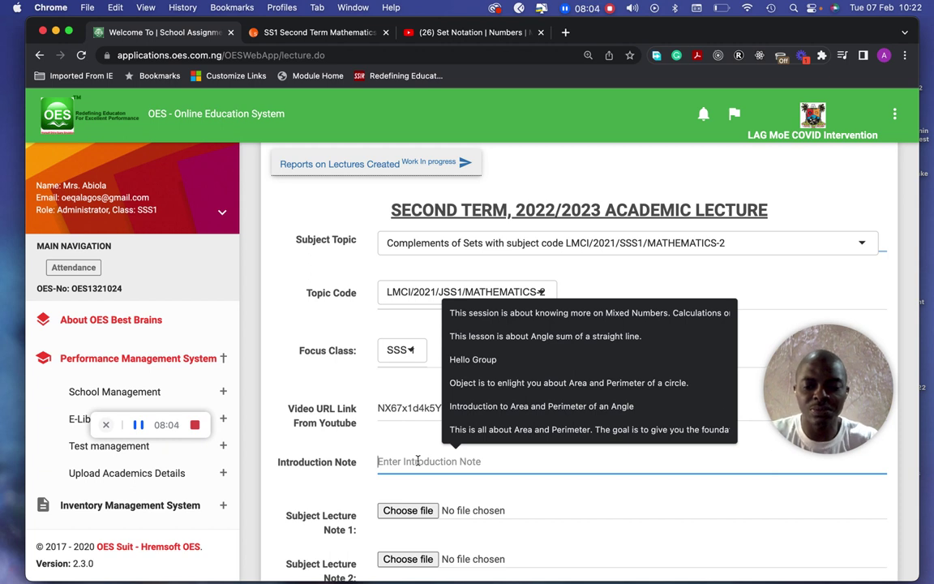
pyautogui.write('The ')
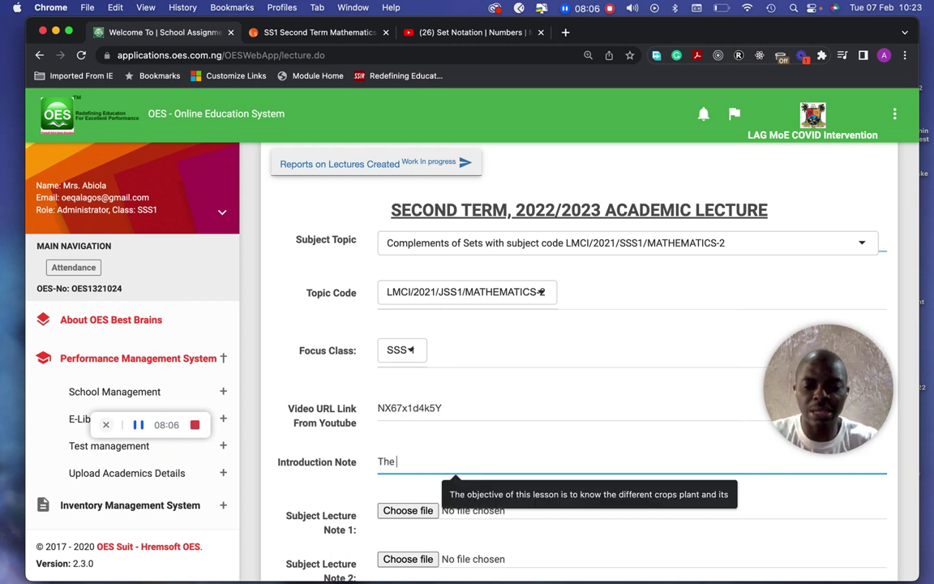
pyautogui.write('objective o')
pyautogui.press('BackSpace')
pyautogui.press('BackSpace')
pyautogui.write('ive of this less')
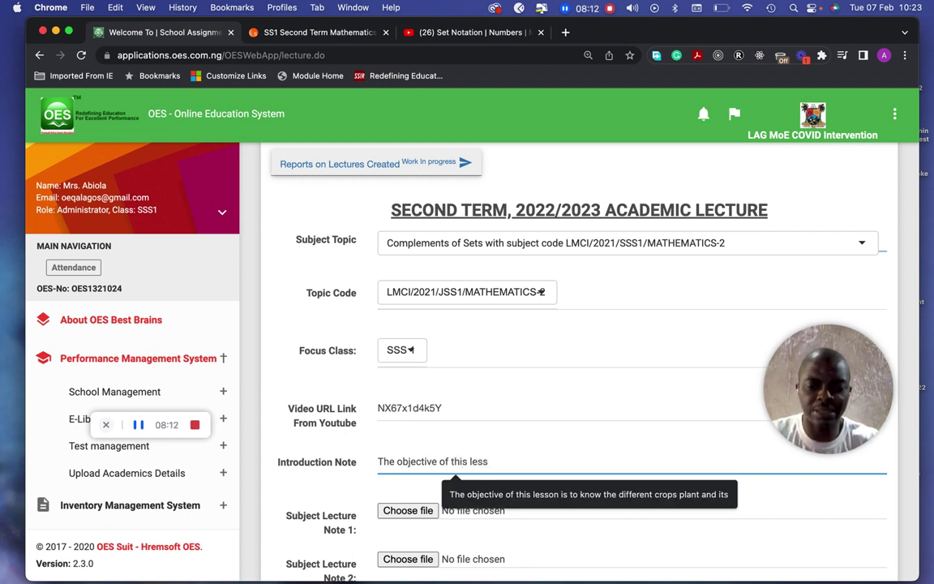
pyautogui.write('on is to know')
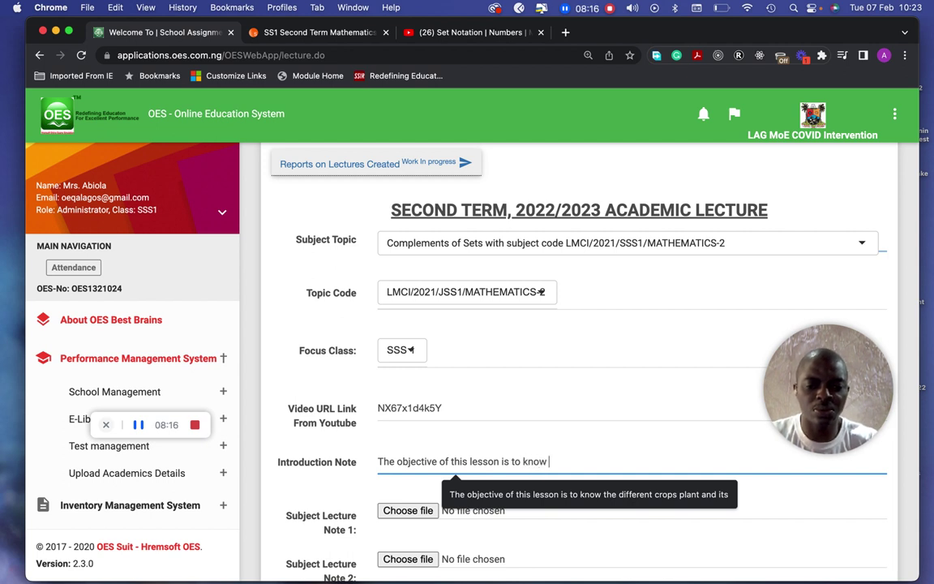
pyautogui.write(' more ')
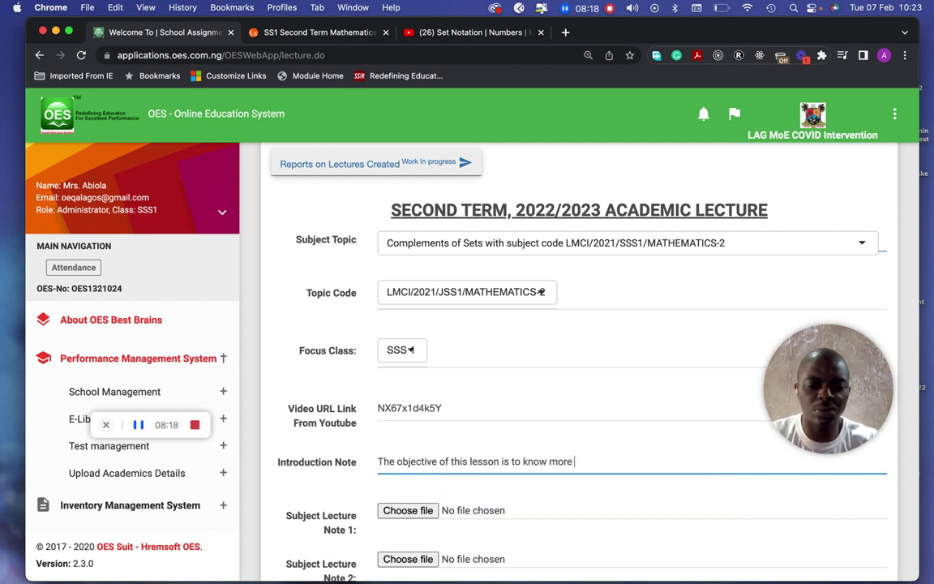
pyautogui.write('about S')
pyautogui.press('BackSpace')
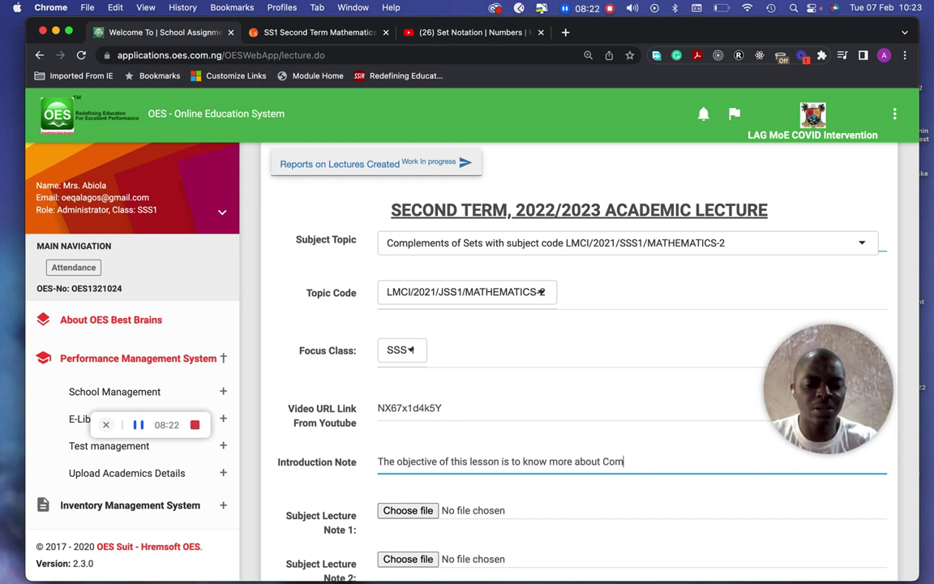
pyautogui.write('Complement of Sets. In')
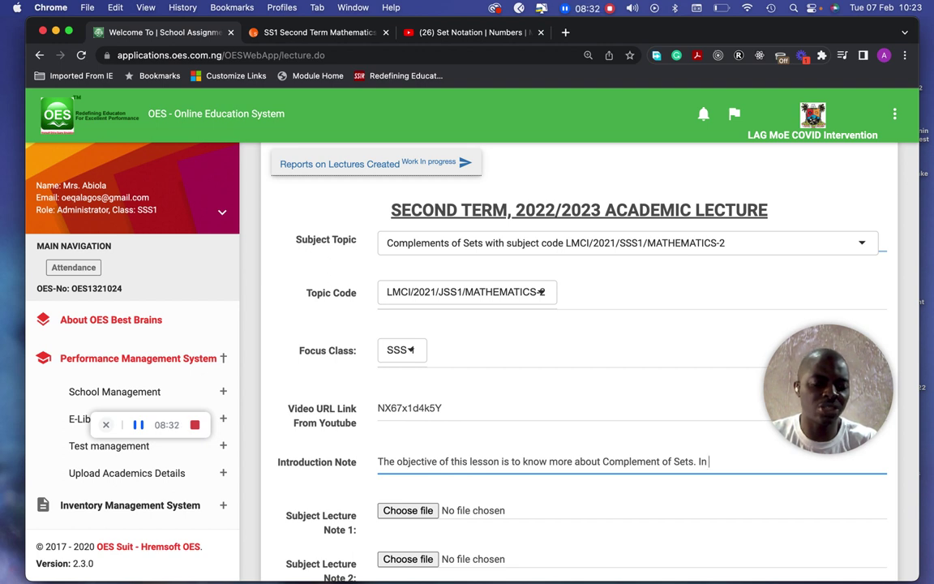
pyautogui.write('shour')
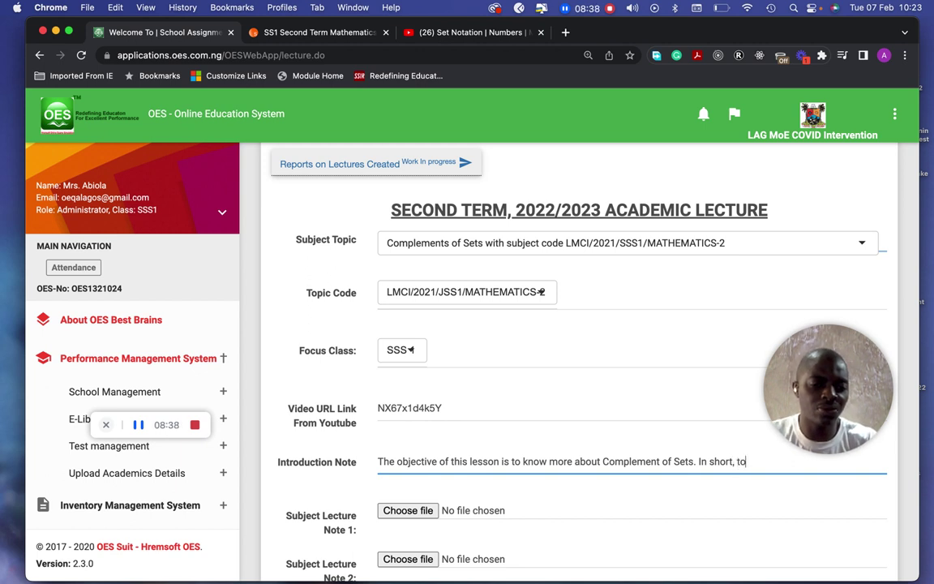
pyautogui.write(' to know more about set')
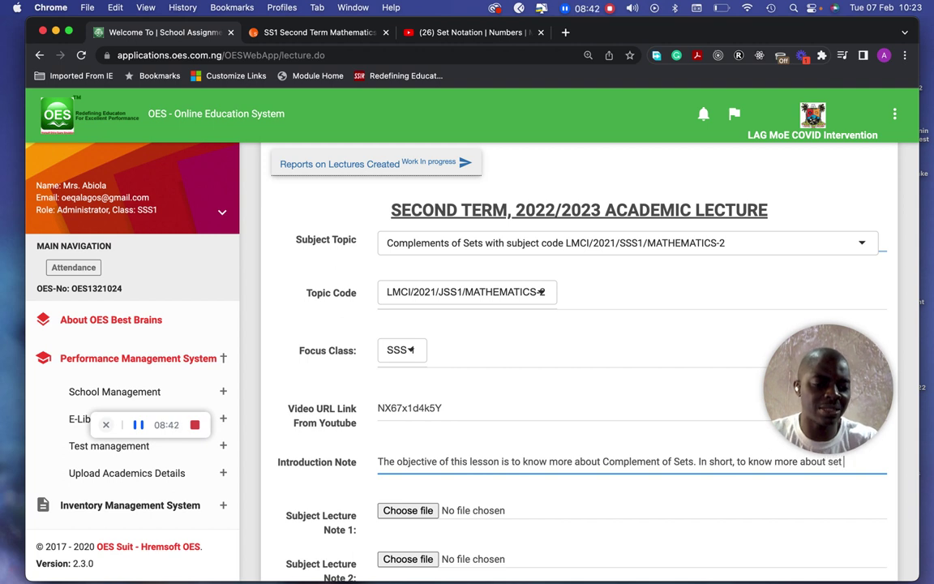
pyautogui.write(' thorory.')
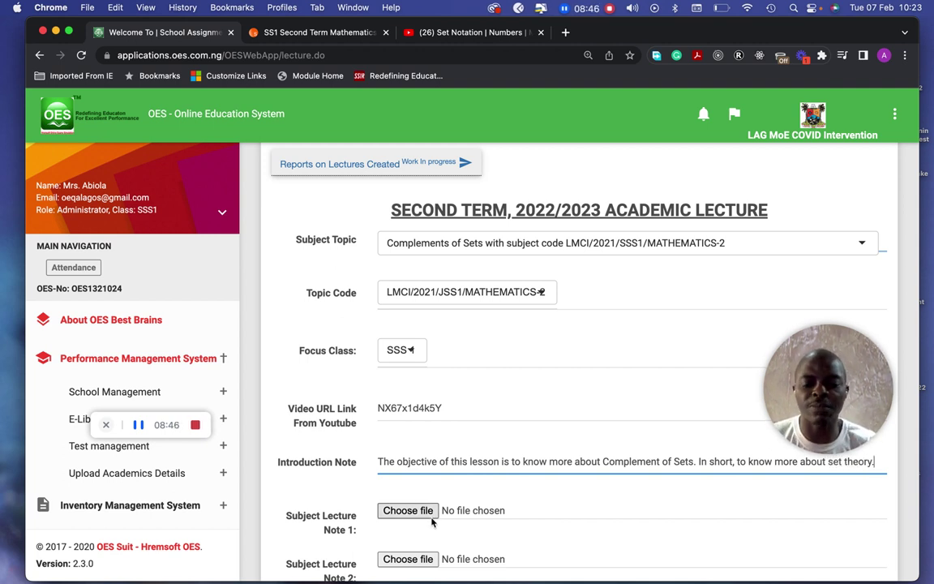
# Copy the first two sentences defining a set from the Sets and Methods of describing sets lesson on Stoplearn
pyautogui.scroll(-1, 509, 538)
pyautogui.scroll(-3, 510, 537)
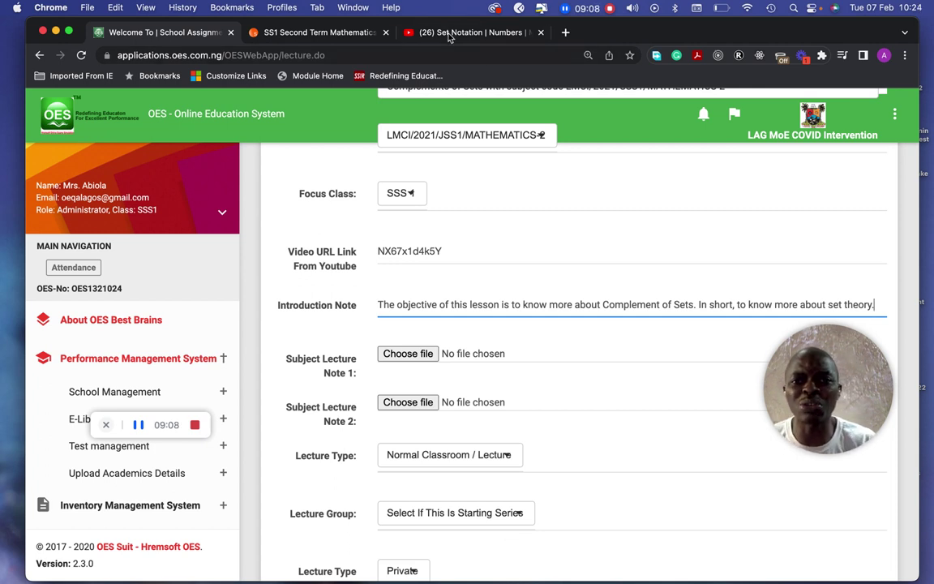
pyautogui.click(308, 33)
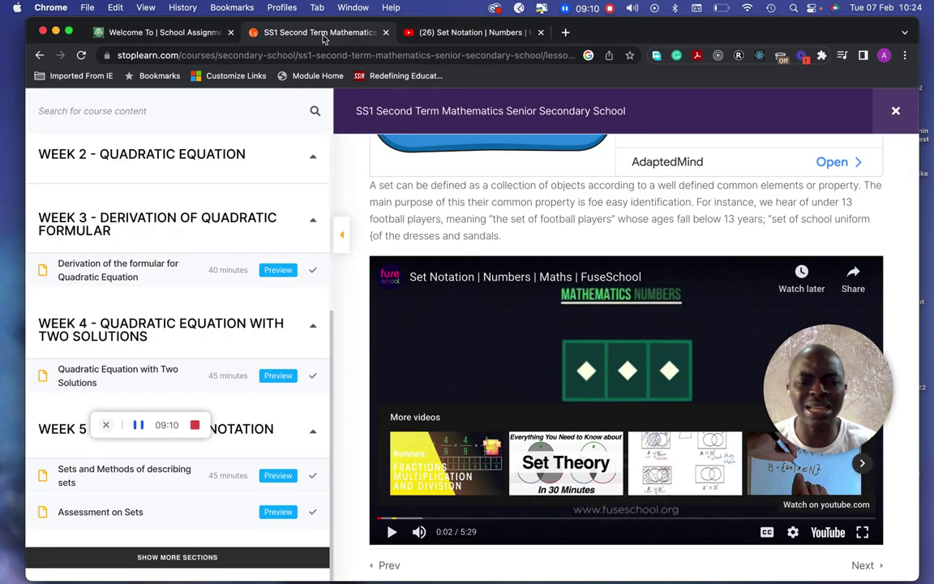
pyautogui.scroll(3, 568, 315)
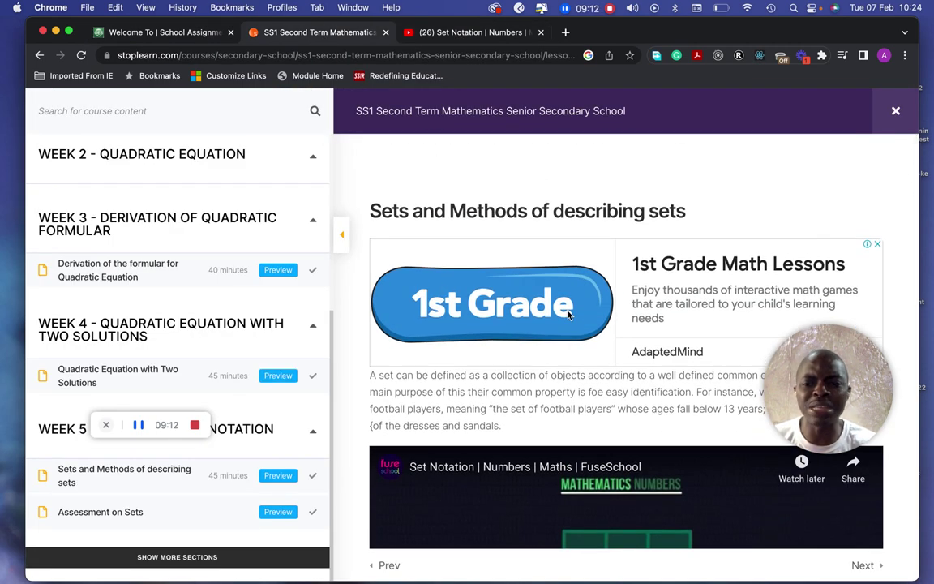
pyautogui.scroll(-2, 445, 386)
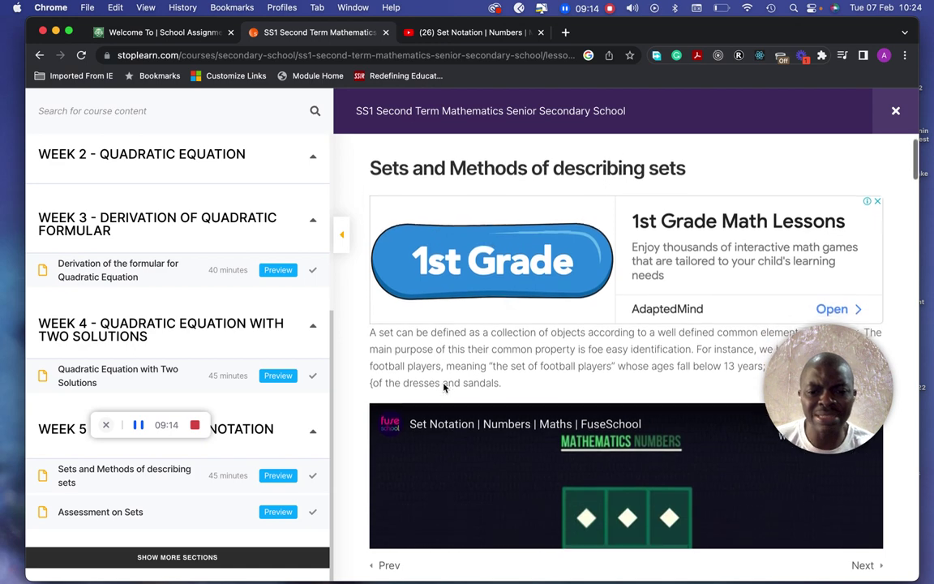
pyautogui.scroll(-1, 444, 383)
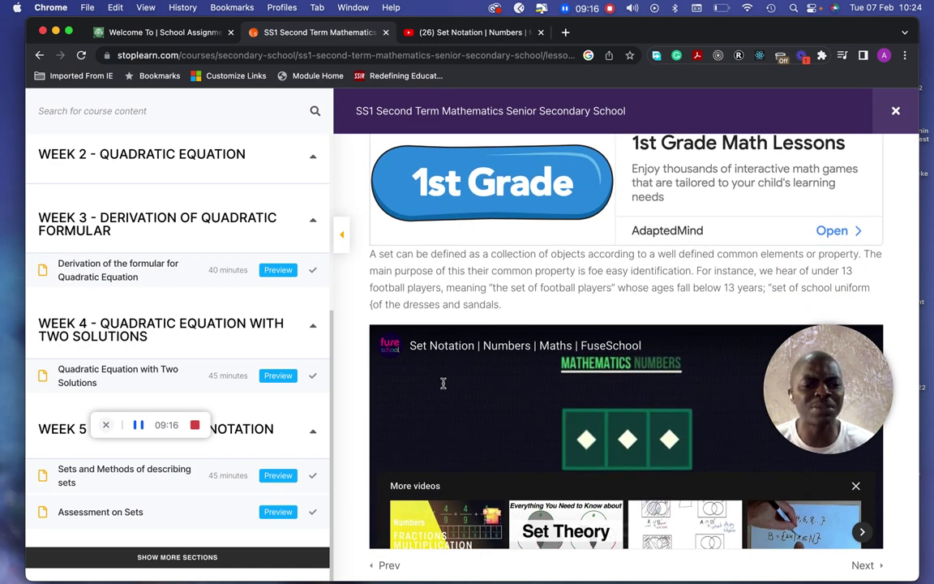
pyautogui.moveTo(371, 257); pyautogui.dragTo(538, 282)
pyautogui.moveTo(641, 282); pyautogui.dragTo(696, 268)
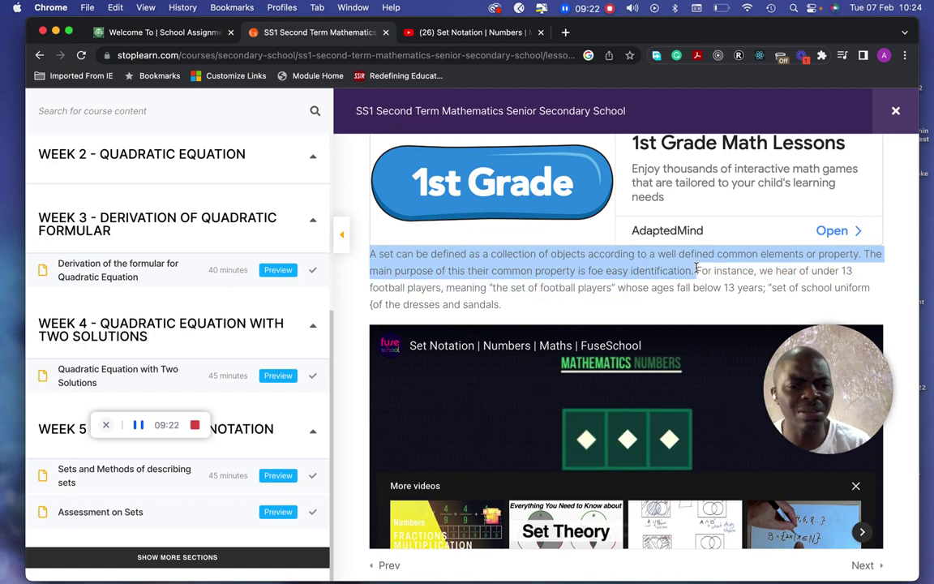
pyautogui.rightClick(344, 262)
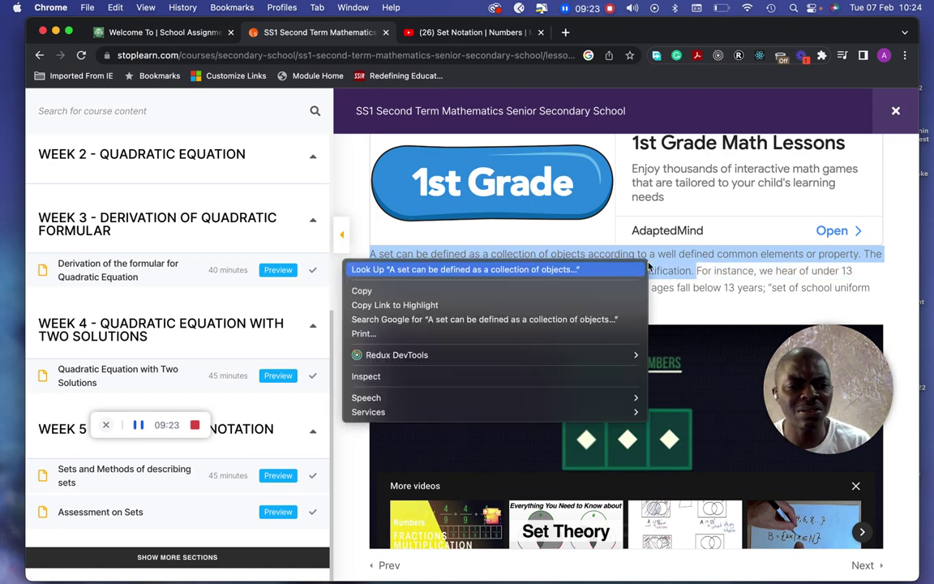
pyautogui.click(464, 293)
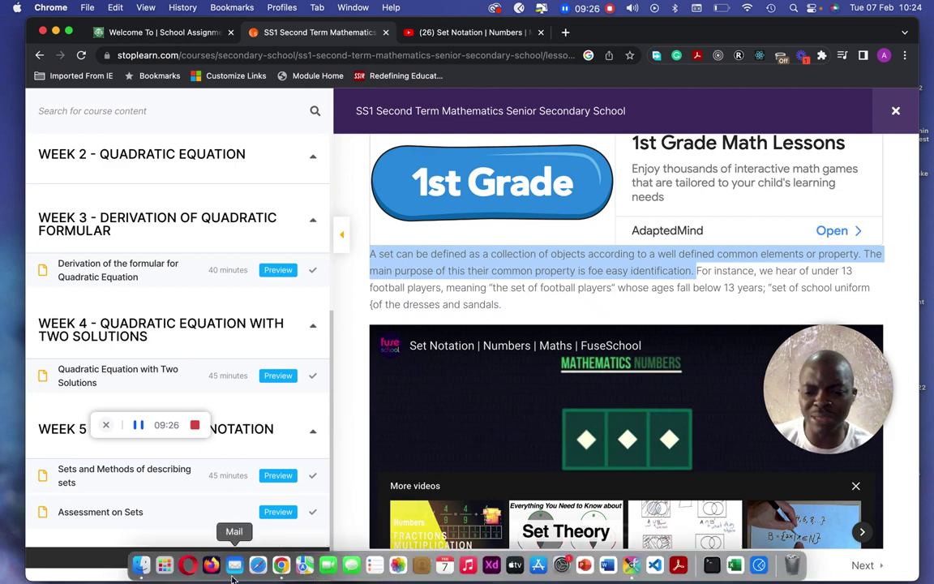
# Switch to Microsoft Word and create a new blank document for the lecture note
pyautogui.click(607, 566)
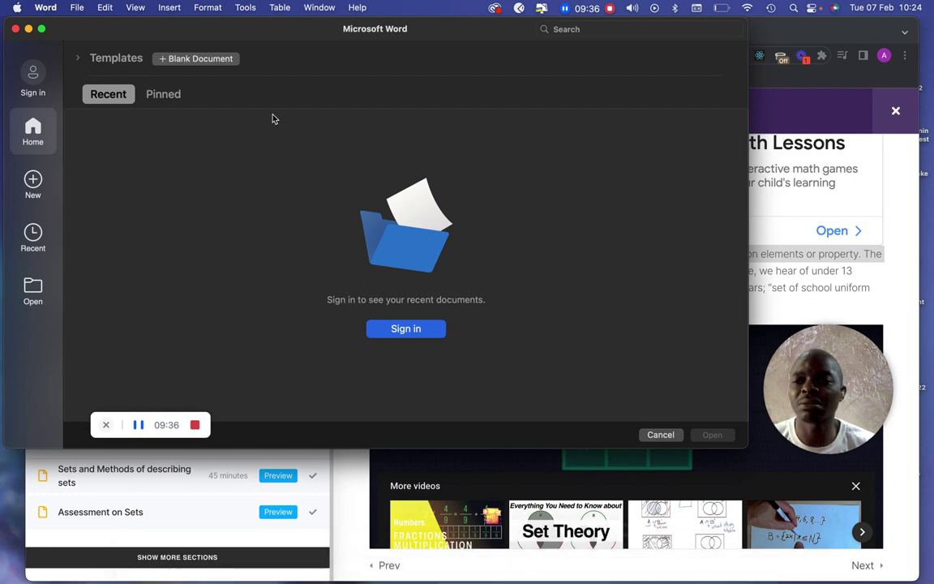
pyautogui.click(231, 231)
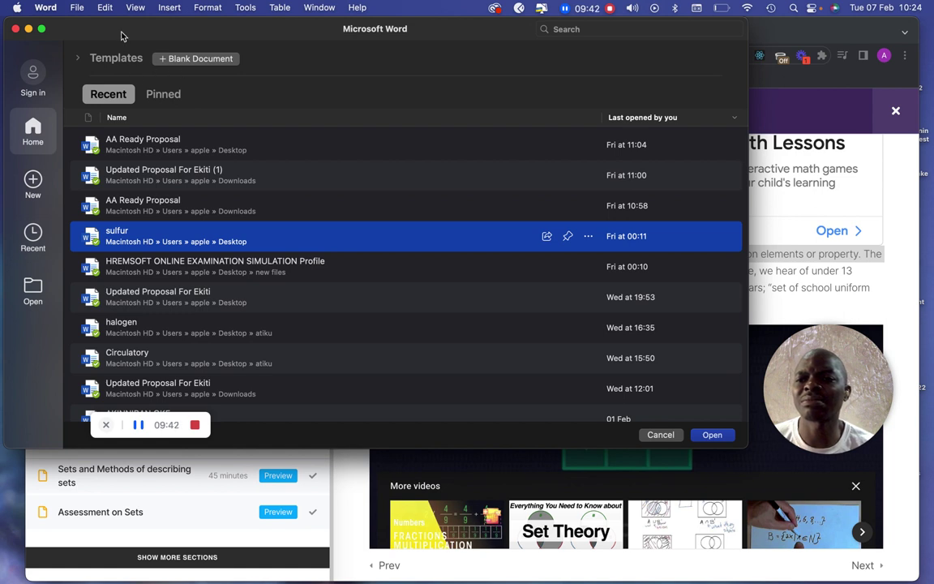
pyautogui.click(73, 8)
pyautogui.click(86, 29)
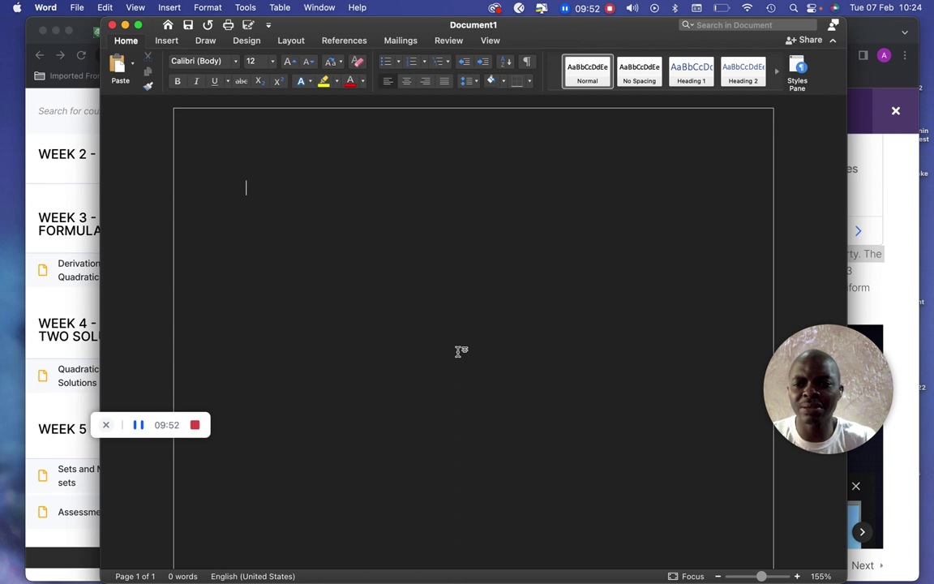
# Write the heading line "Topic : Complement of Set" at the start of the document
pyautogui.write('Topic')
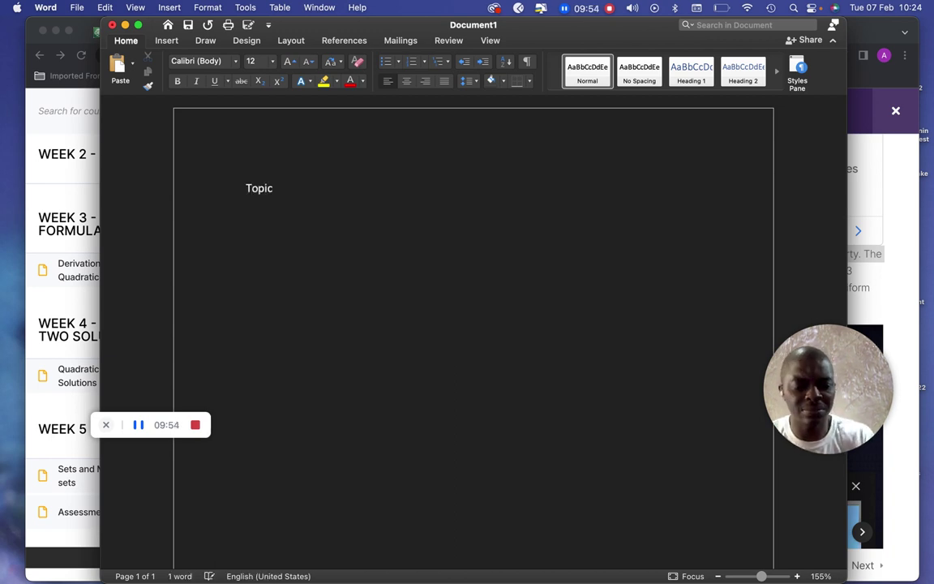
pyautogui.write(' : Compl')
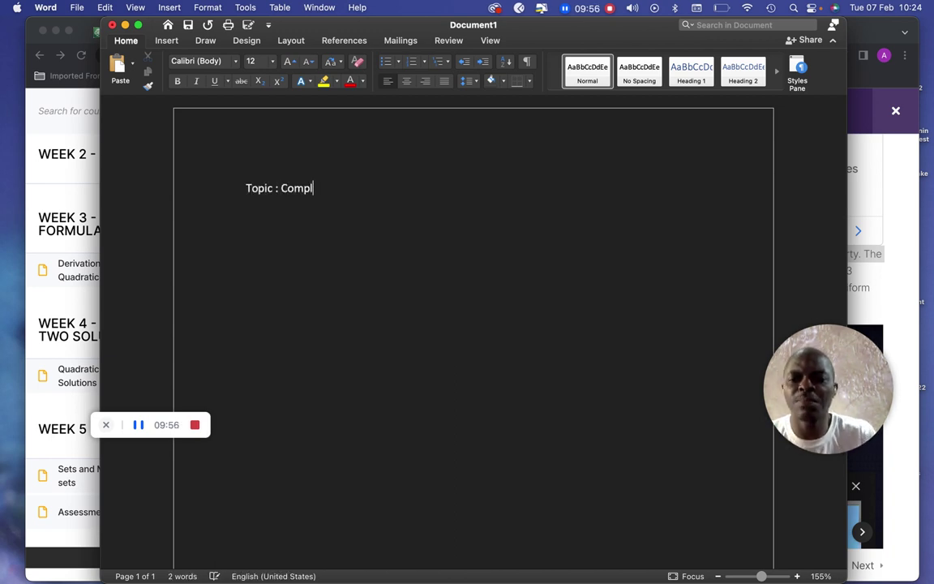
pyautogui.write('ement')
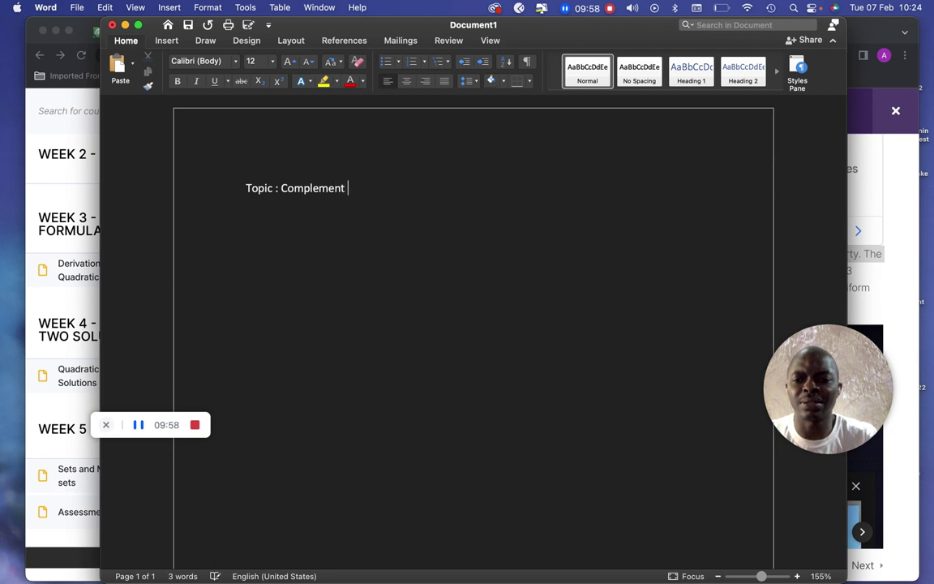
pyautogui.write(' fo')
pyautogui.press('BackSpace')
pyautogui.press('BackSpace')
pyautogui.write('of Set')
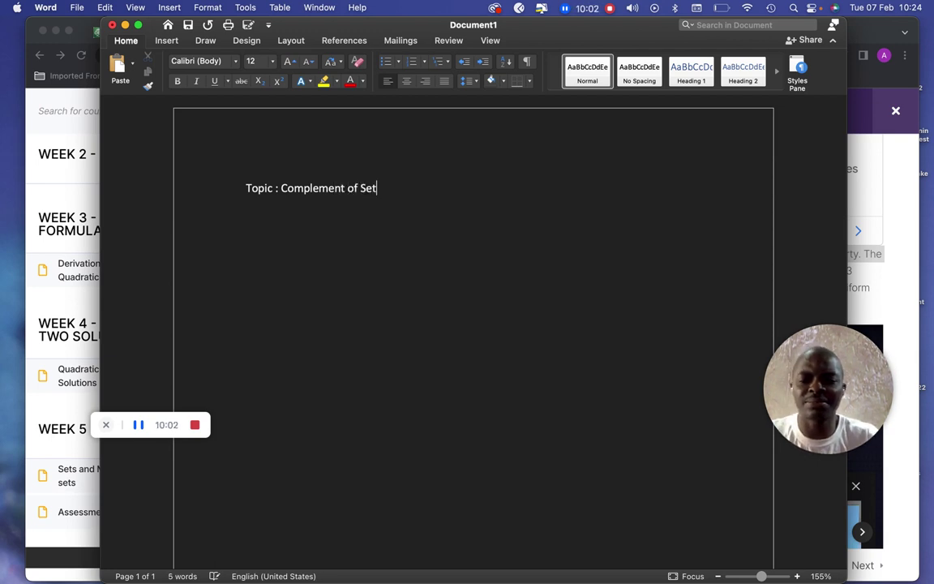
pyautogui.click(138, 424)
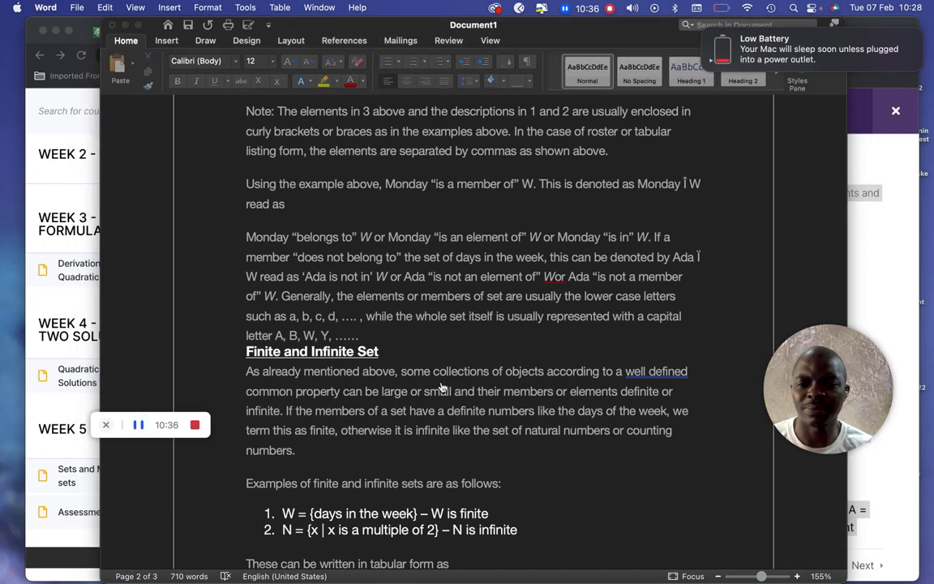
# Add an empty line above the Topic line on the note's first page and tab its insertion point across
pyautogui.scroll(10, 442, 387)
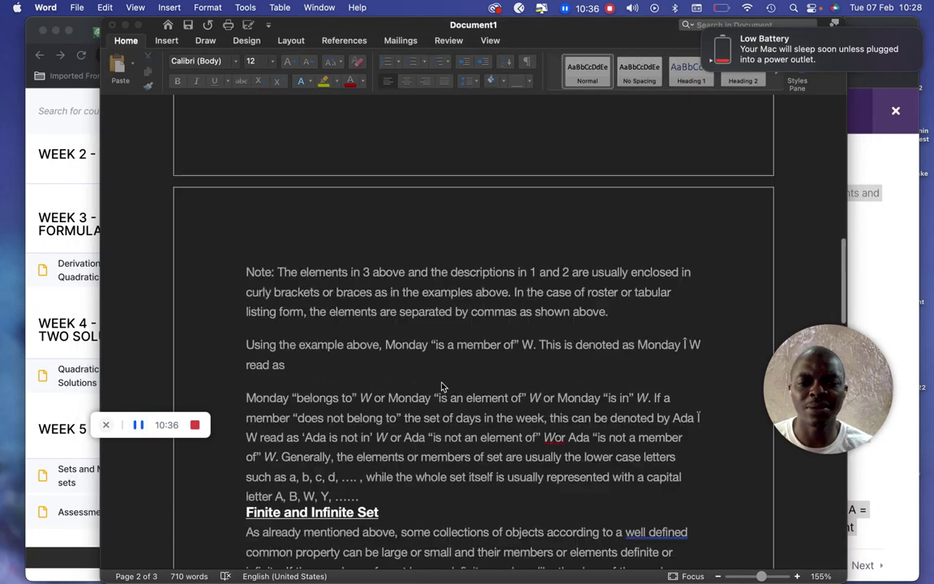
pyautogui.scroll(15, 442, 387)
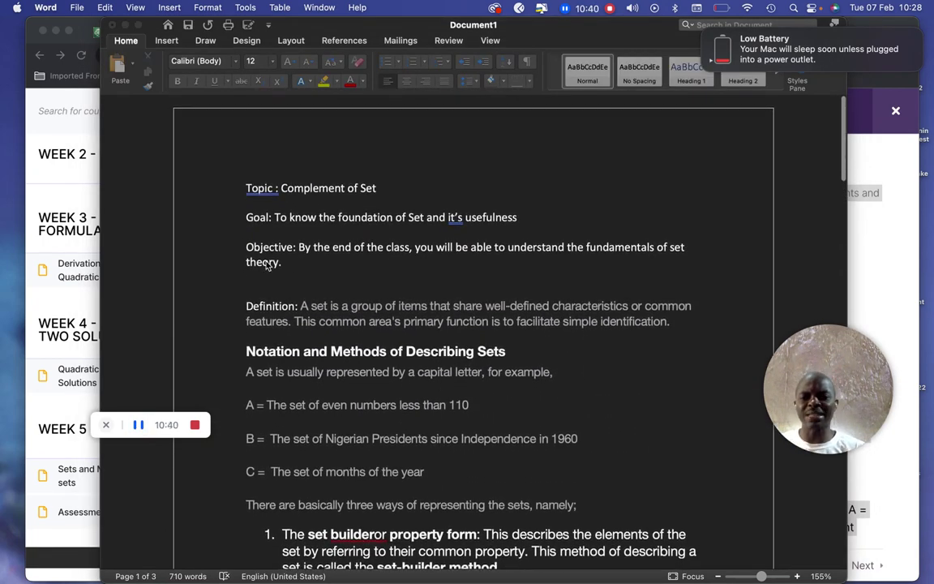
pyautogui.click(261, 195)
pyautogui.tripleClick(261, 195)
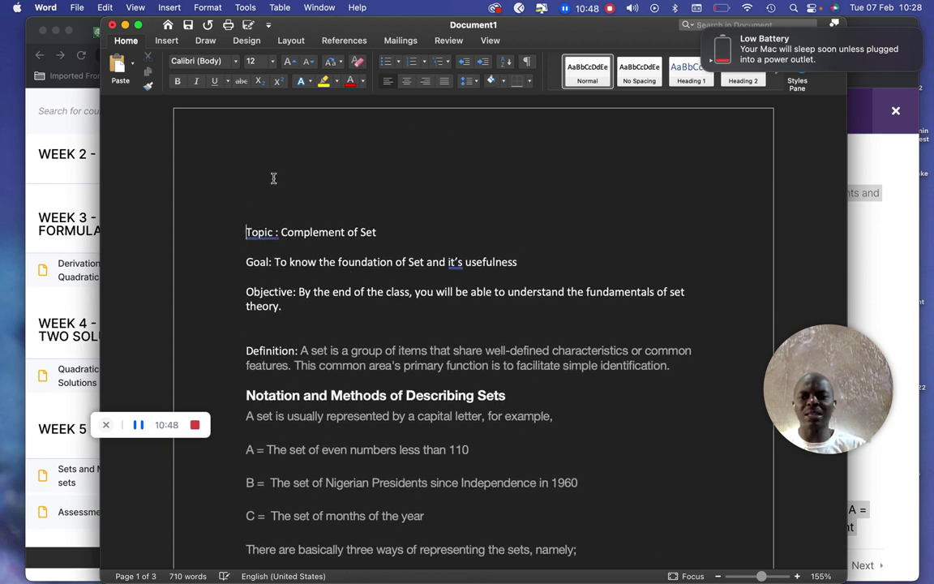
pyautogui.click(273, 177)
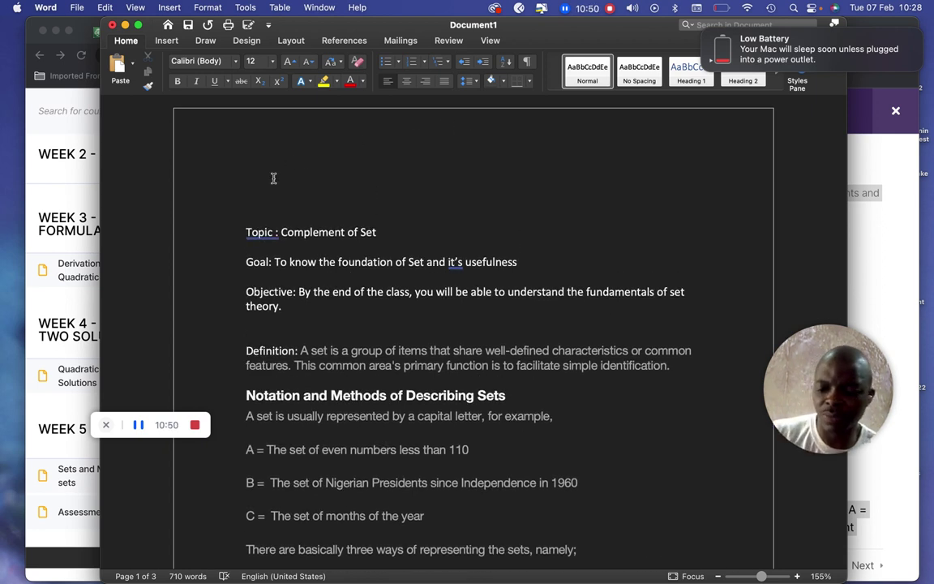
pyautogui.press('Tab')
pyautogui.press('Tab')
pyautogui.press('Tab')
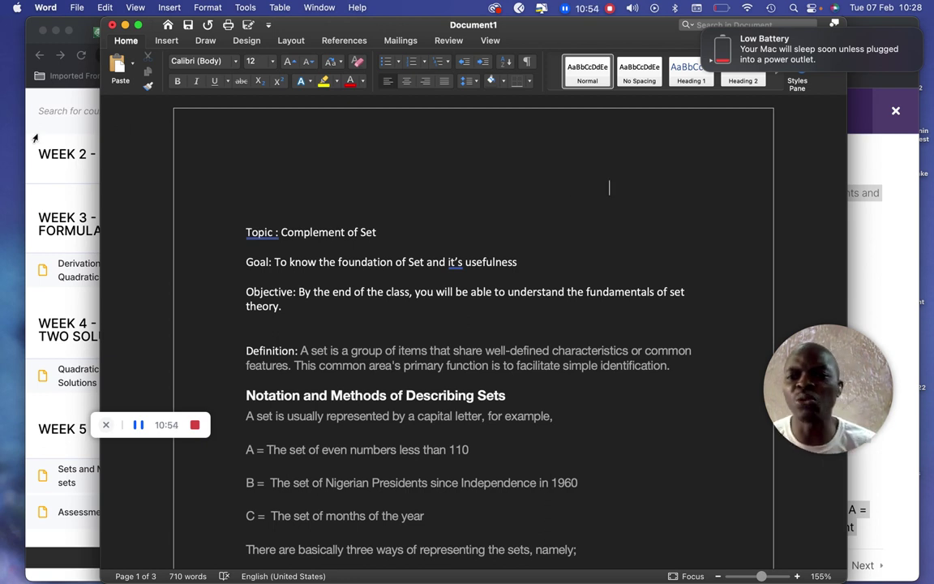
pyautogui.click(77, 10)
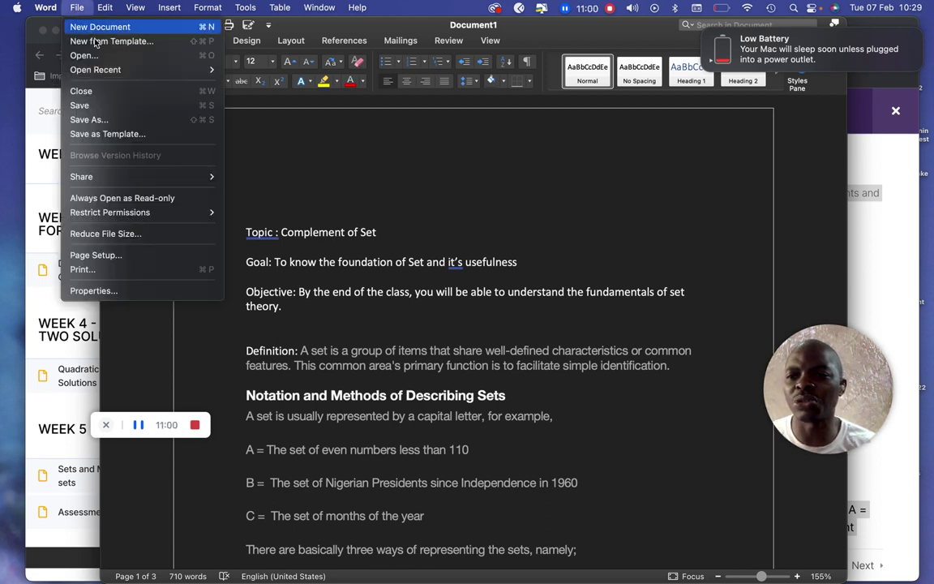
pyautogui.moveTo(171, 11)
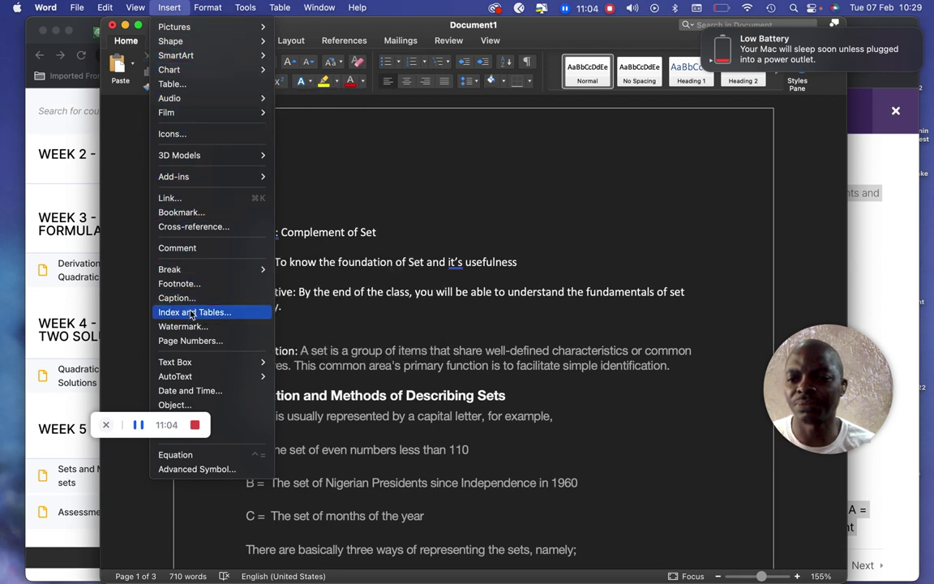
pyautogui.click(137, 429)
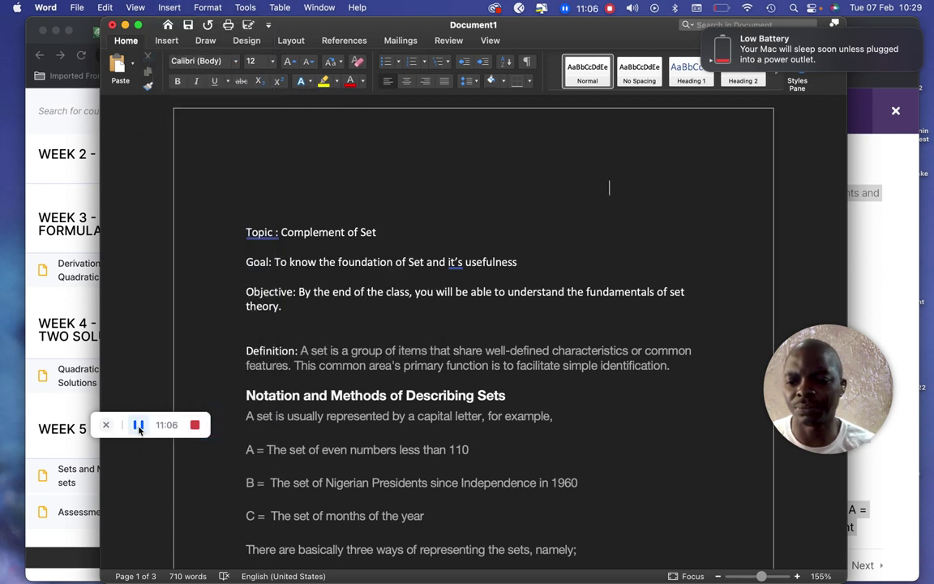
# Correct the flagged grammar in the note's opening lines to "Topic:" and "its usefulness"
pyautogui.click(140, 430)
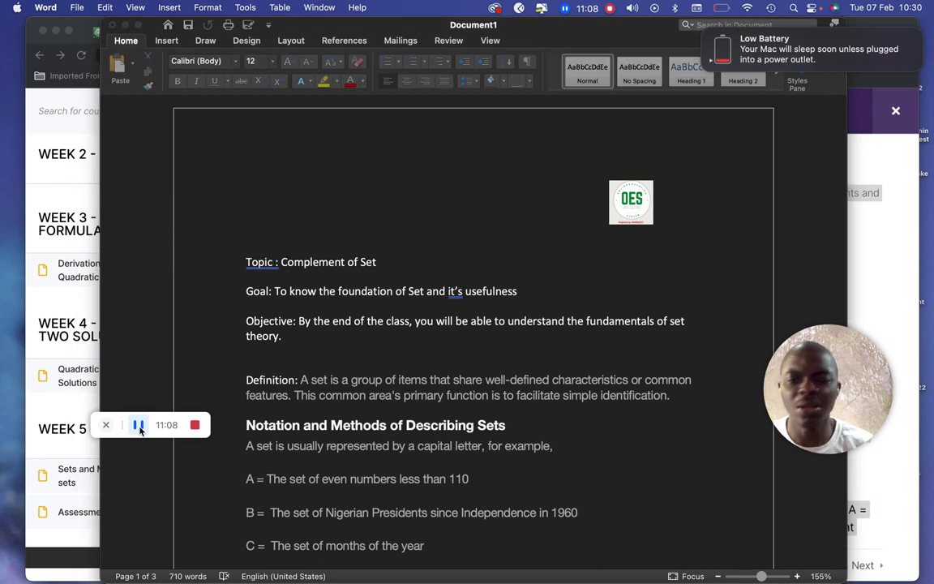
pyautogui.click(267, 270)
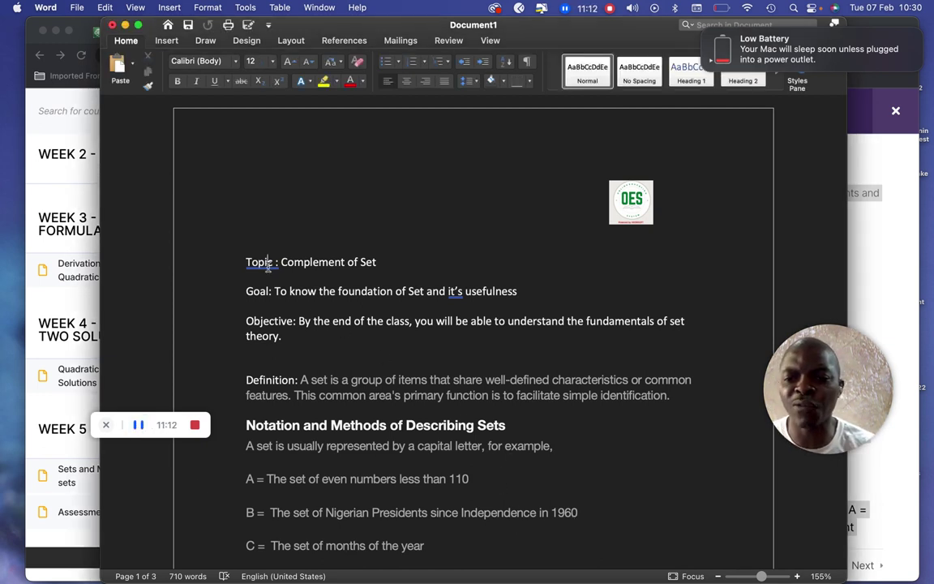
pyautogui.rightClick(267, 268)
pyautogui.click(295, 274)
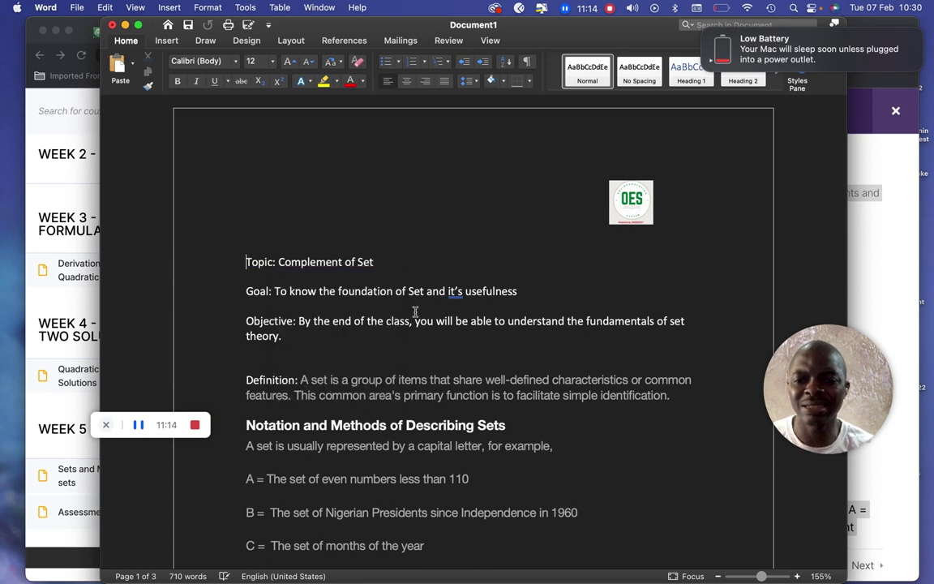
pyautogui.rightClick(457, 293)
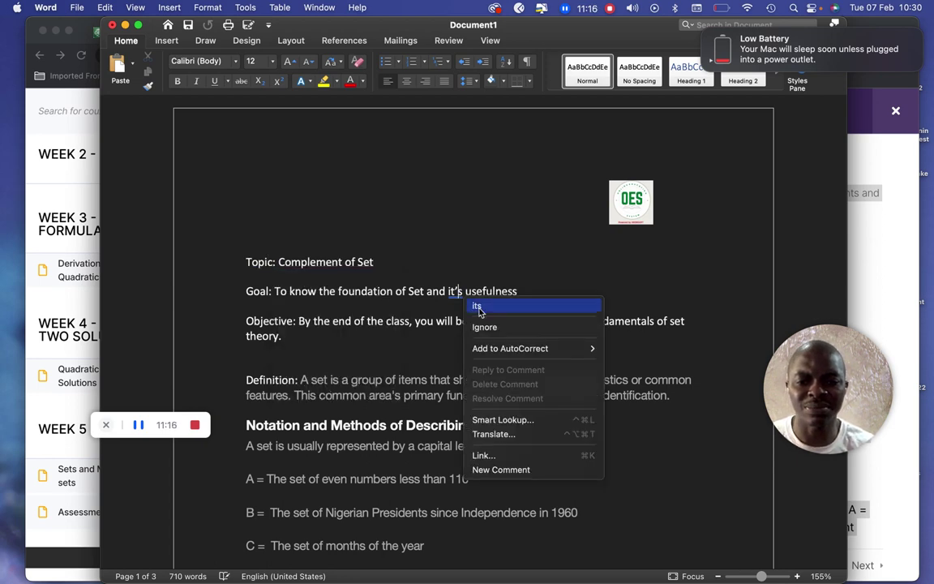
pyautogui.click(479, 309)
# Insert the missing spaces in "set builder or" and "rule method as" in the list of ways to represent sets
pyautogui.scroll(-10, 513, 382)
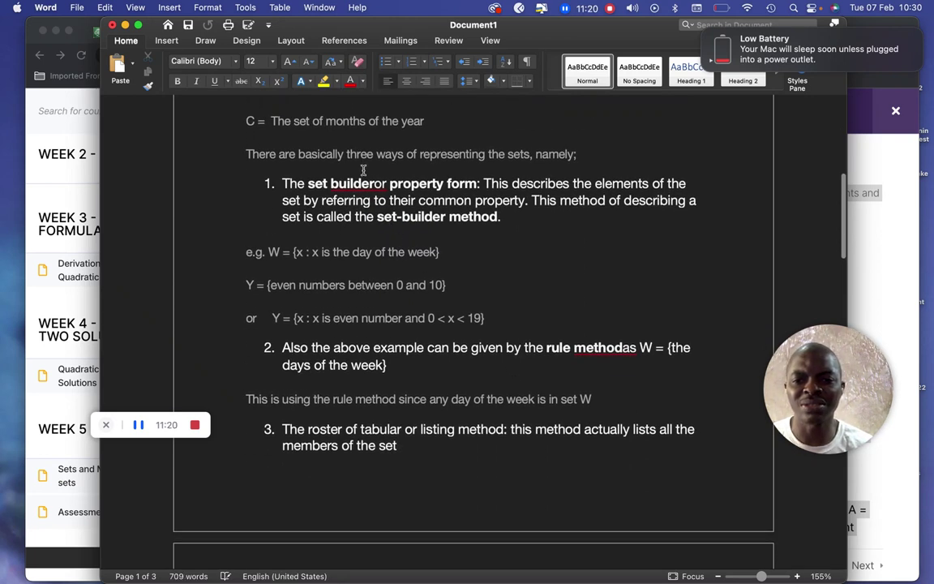
pyautogui.click(374, 184)
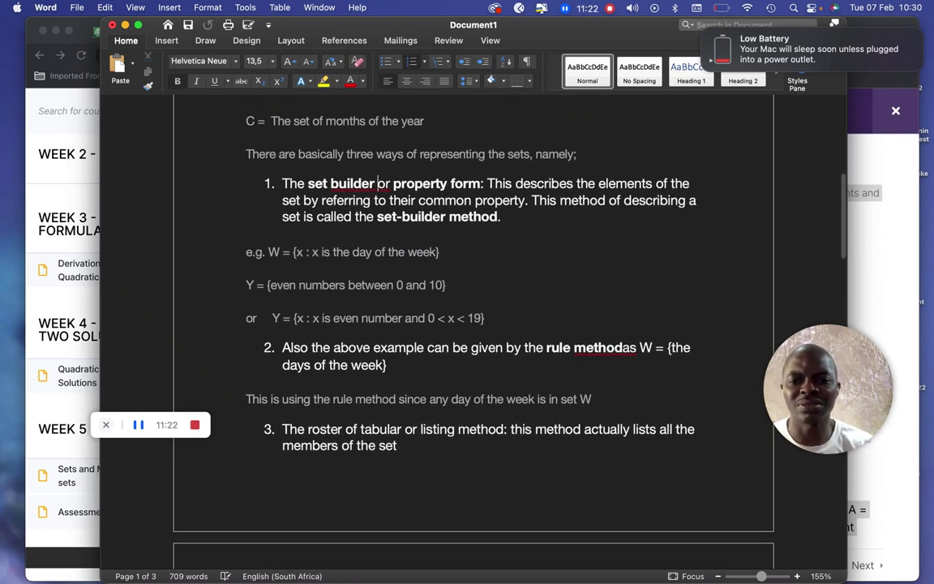
pyautogui.scroll(-2, 443, 270)
pyautogui.scroll(-2, 443, 269)
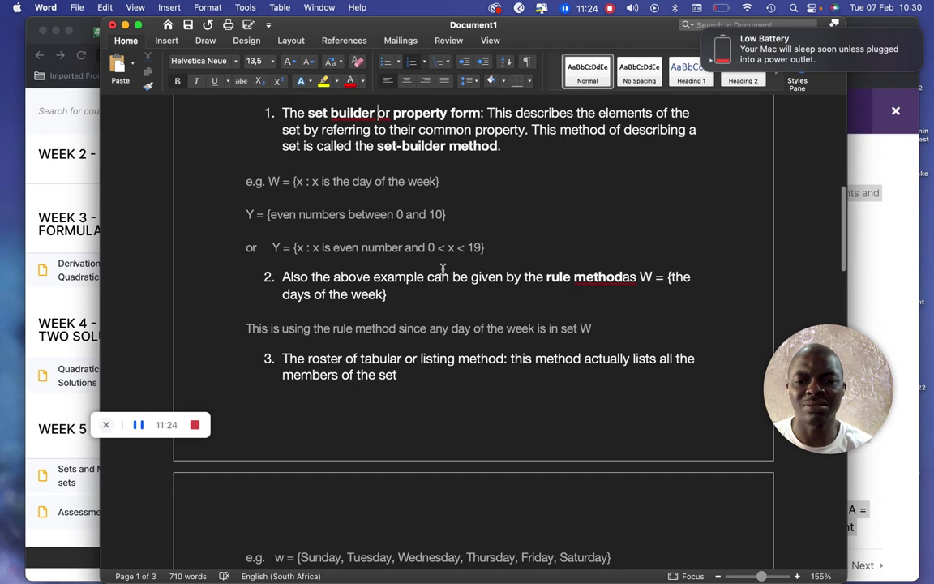
pyautogui.click(625, 257)
pyautogui.scroll(-10, 625, 257)
pyautogui.scroll(-7, 626, 257)
pyautogui.rightClick(658, 219)
pyautogui.click(659, 223)
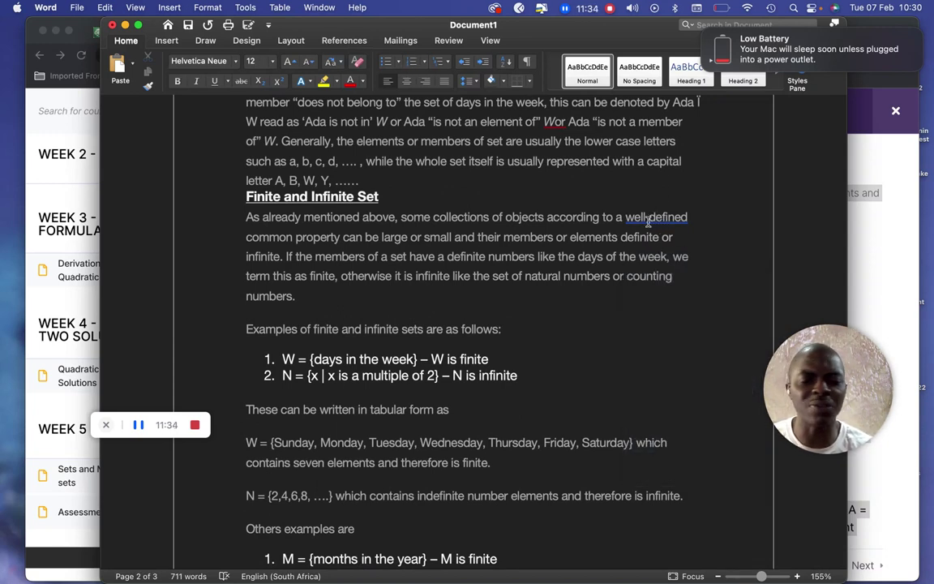
# Save the lecture note as "set theory Topic.docx" in the company folder
pyautogui.click(75, 8)
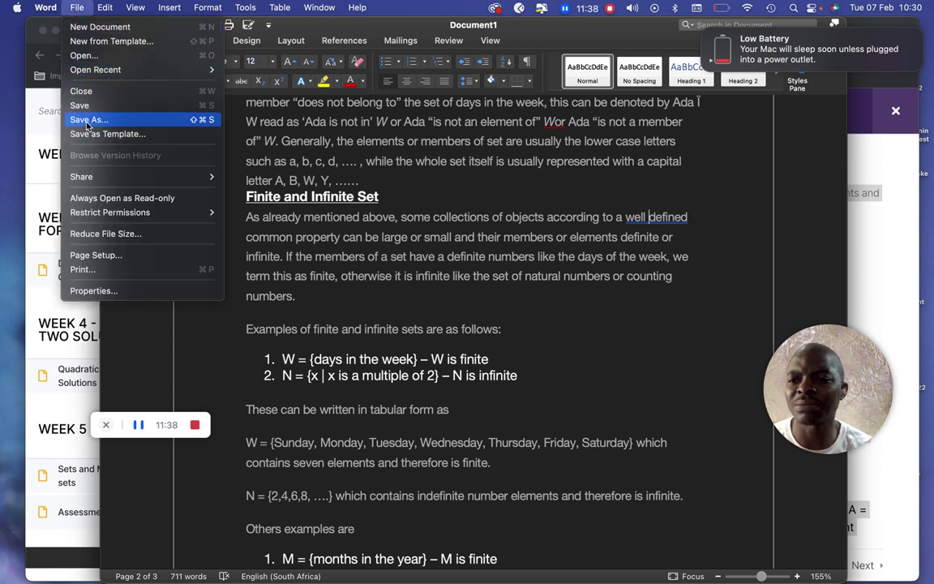
pyautogui.click(289, 154)
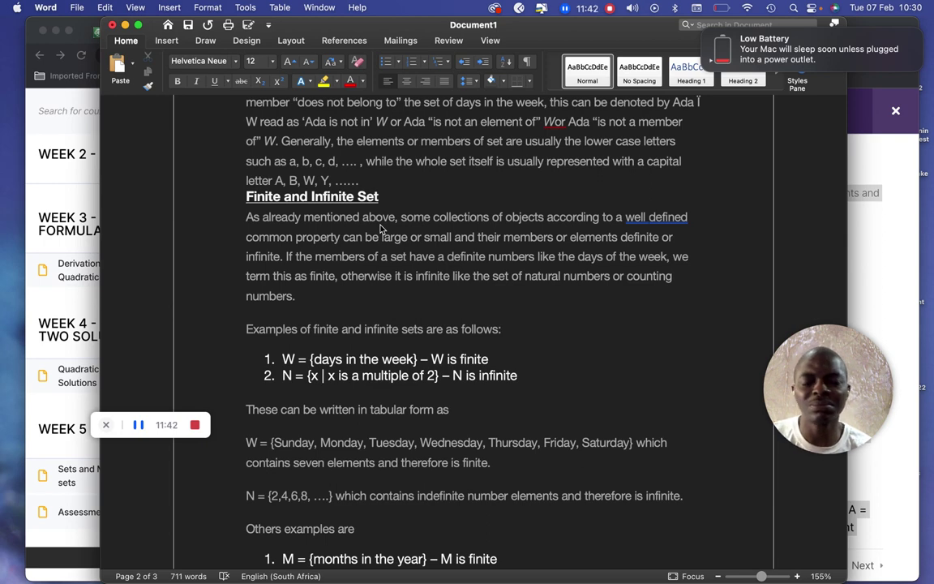
pyautogui.press('super+s')
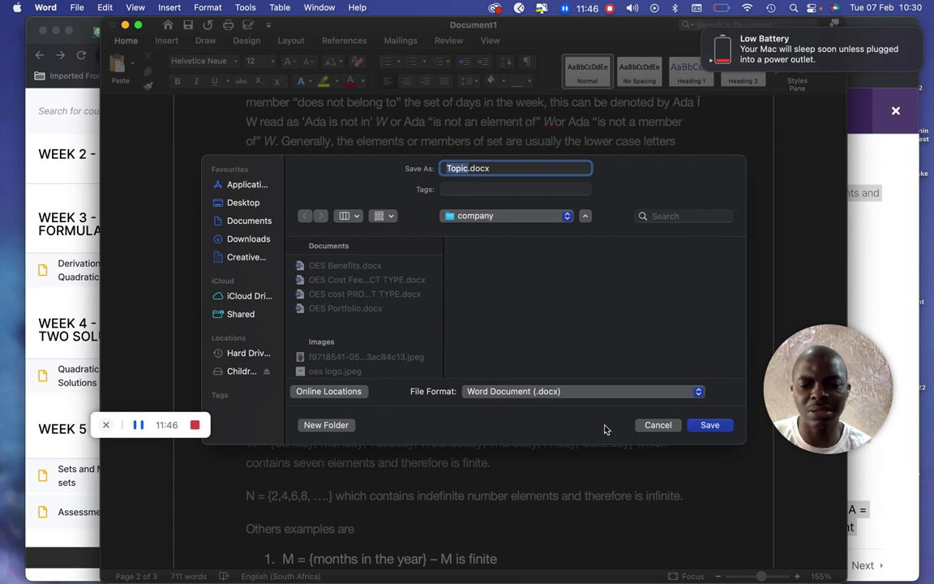
pyautogui.click(454, 173)
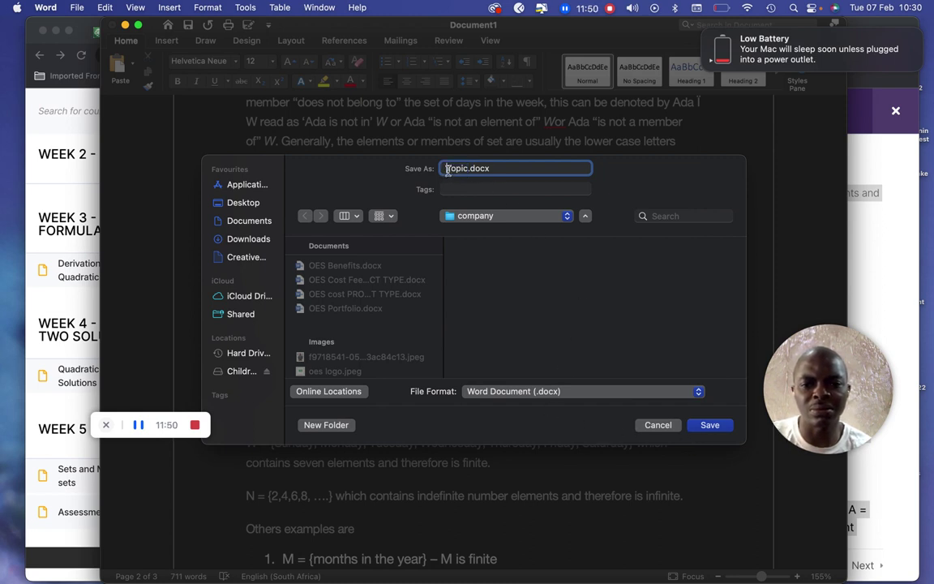
pyautogui.write('set theory')
pyautogui.click(710, 428)
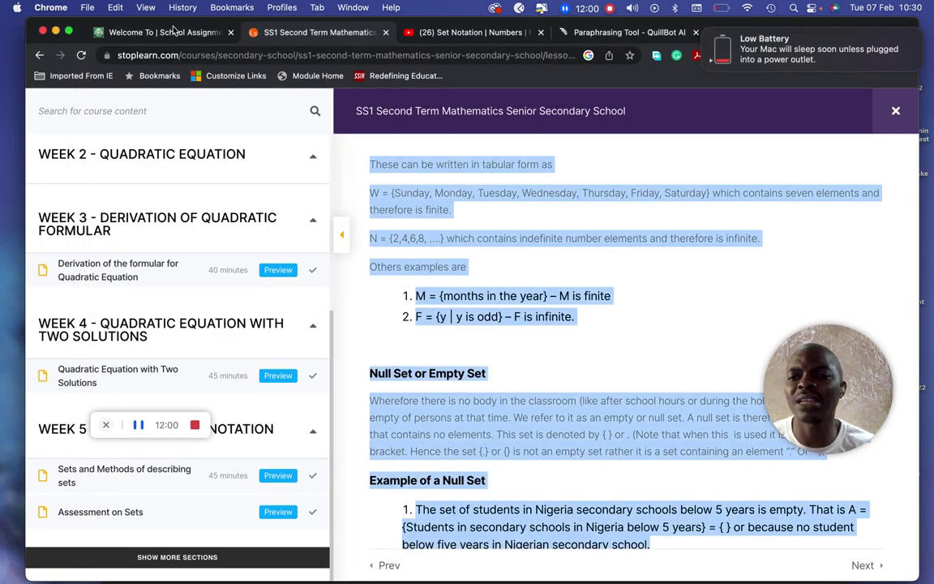
# Switch to the OES lecture form in Chrome and attach set theory Topic.docx from Desktop > Ekiti > company as Subject Lecture Note 1
pyautogui.click(166, 31)
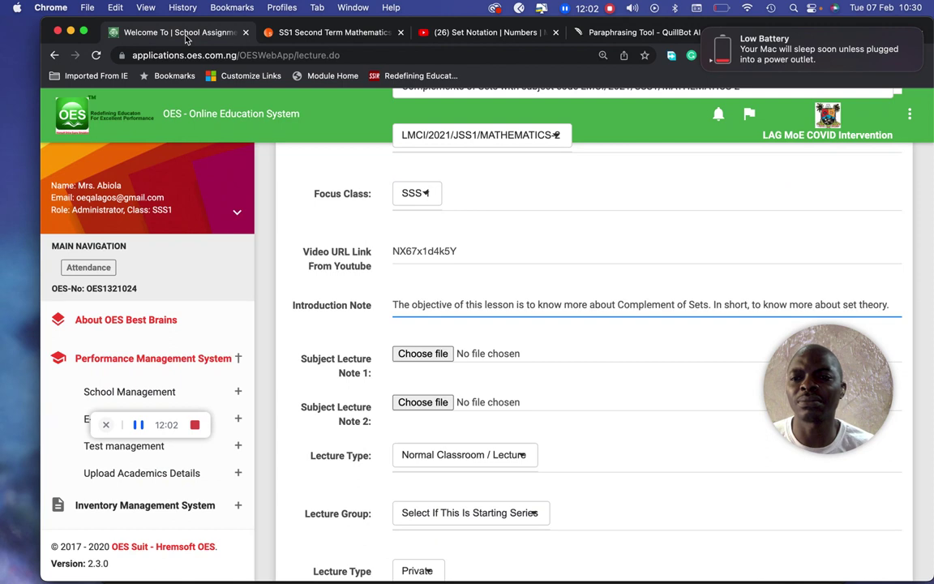
pyautogui.scroll(-2, 599, 350)
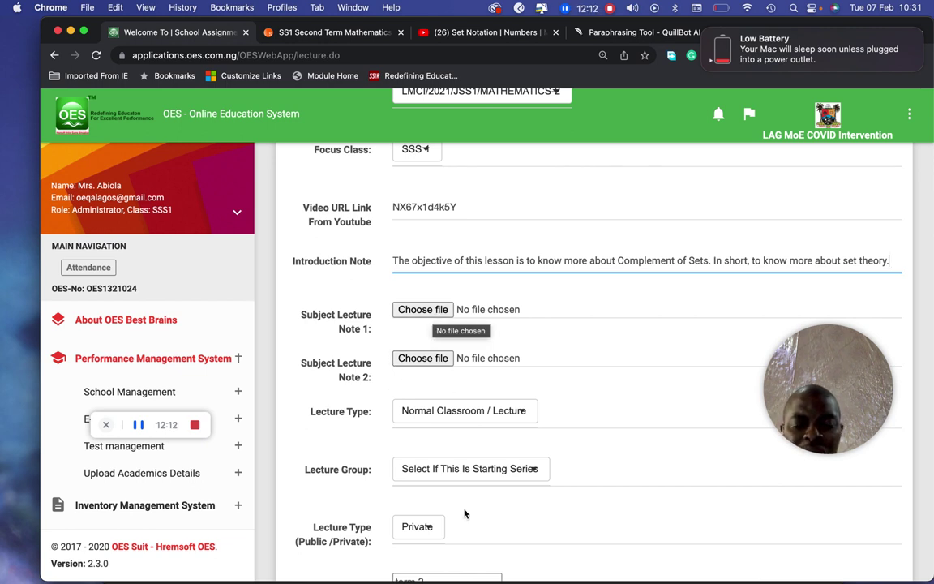
pyautogui.moveTo(469, 577)
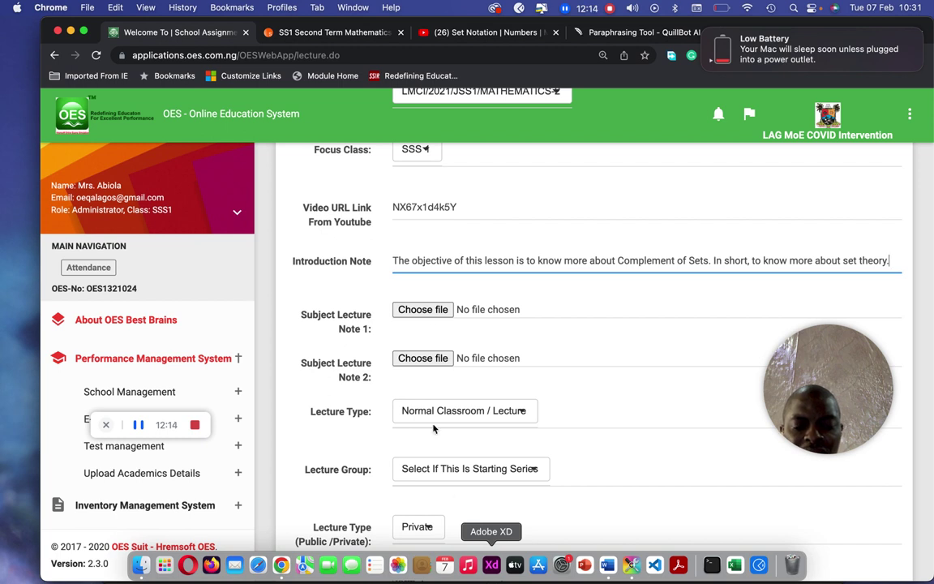
pyautogui.click(425, 315)
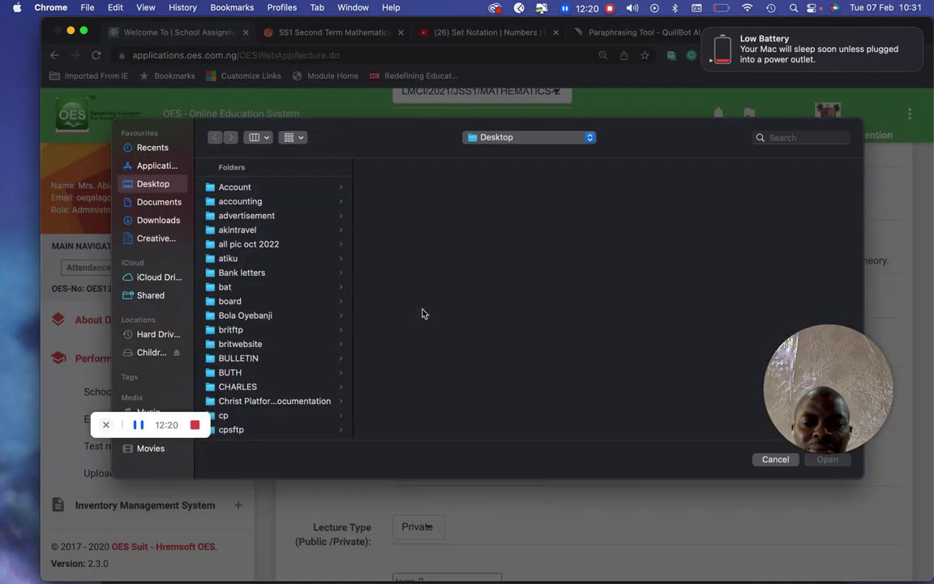
pyautogui.scroll(-8, 261, 412)
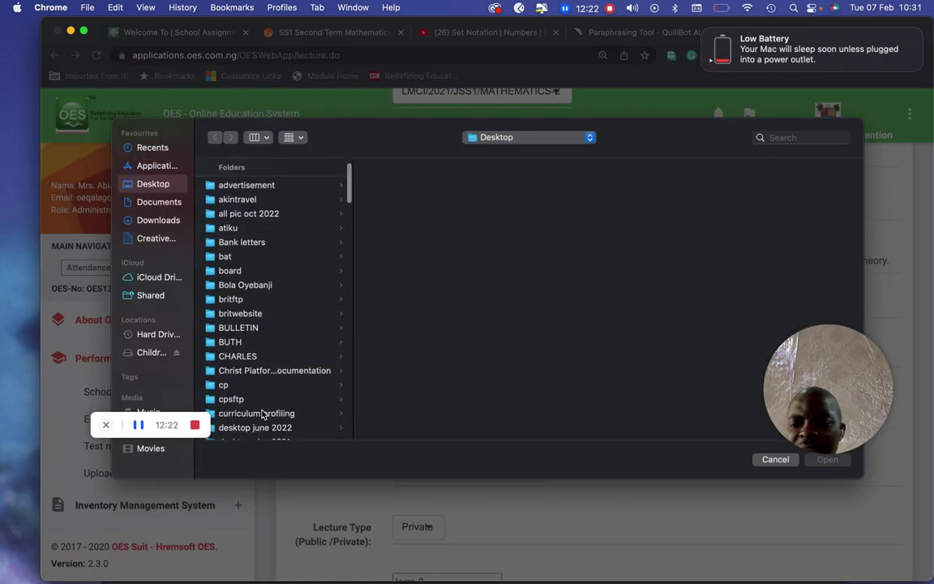
pyautogui.scroll(-8, 261, 414)
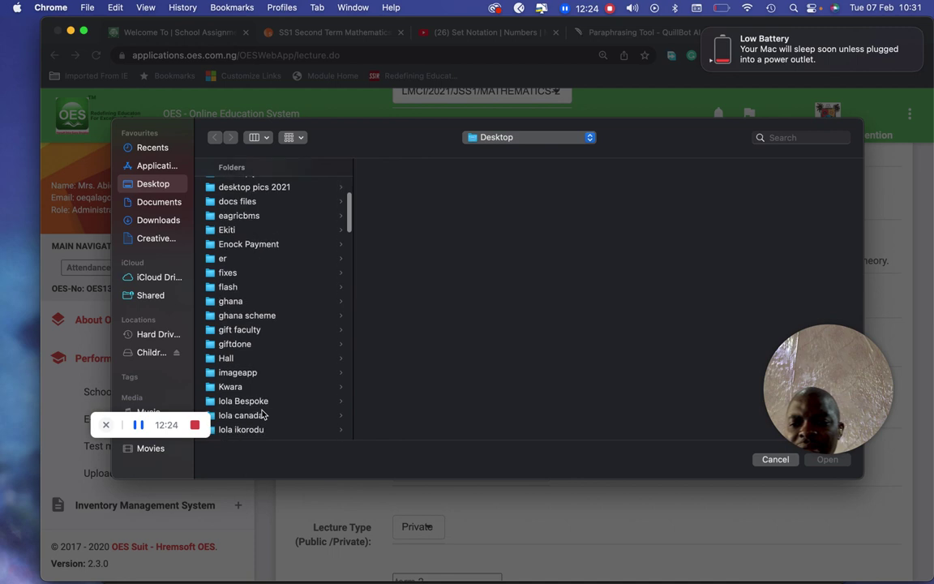
pyautogui.scroll(-8, 261, 414)
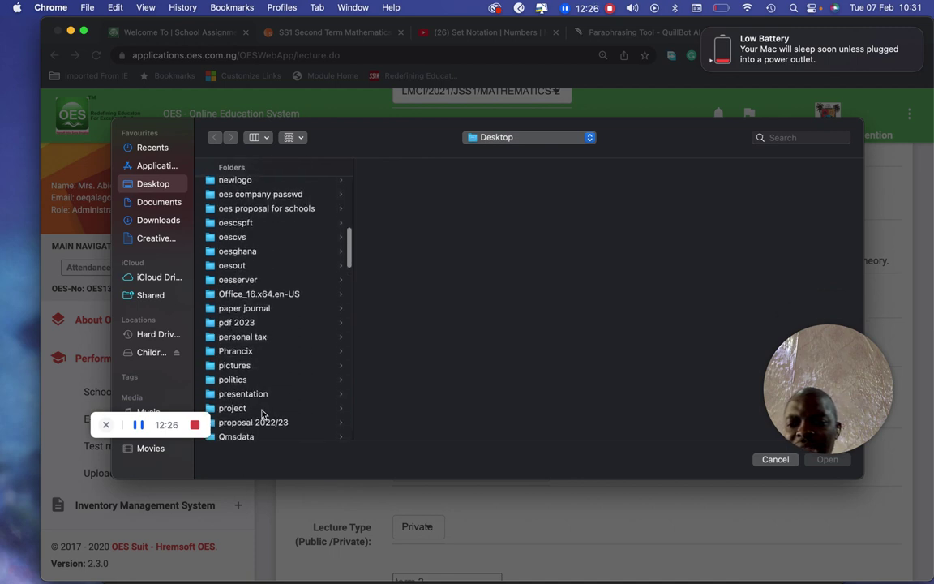
pyautogui.scroll(-8, 262, 414)
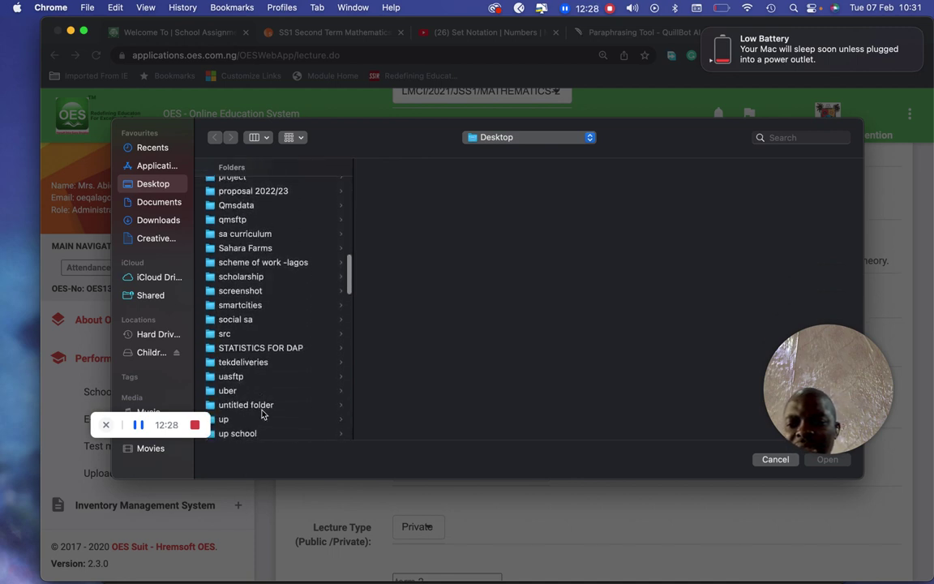
pyautogui.scroll(20, 261, 414)
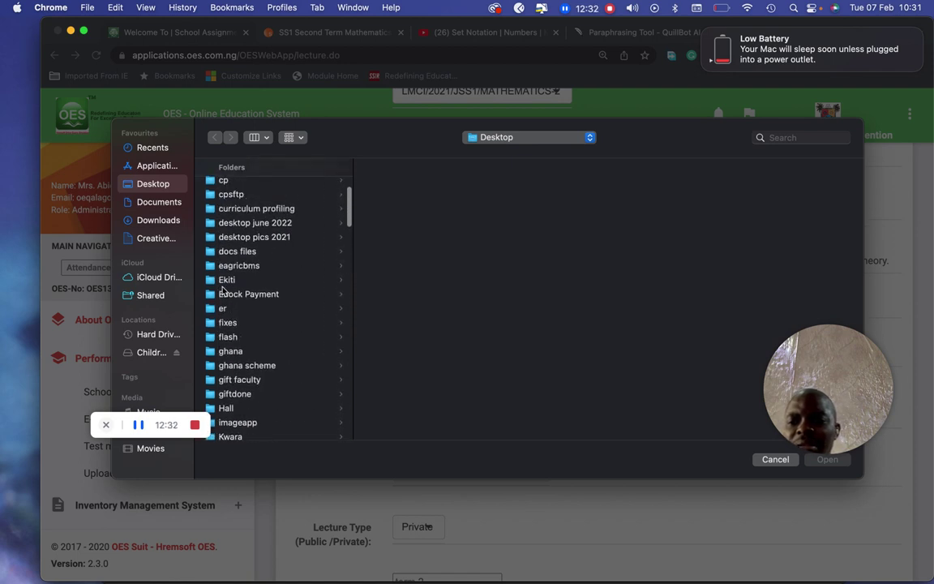
pyautogui.click(224, 282)
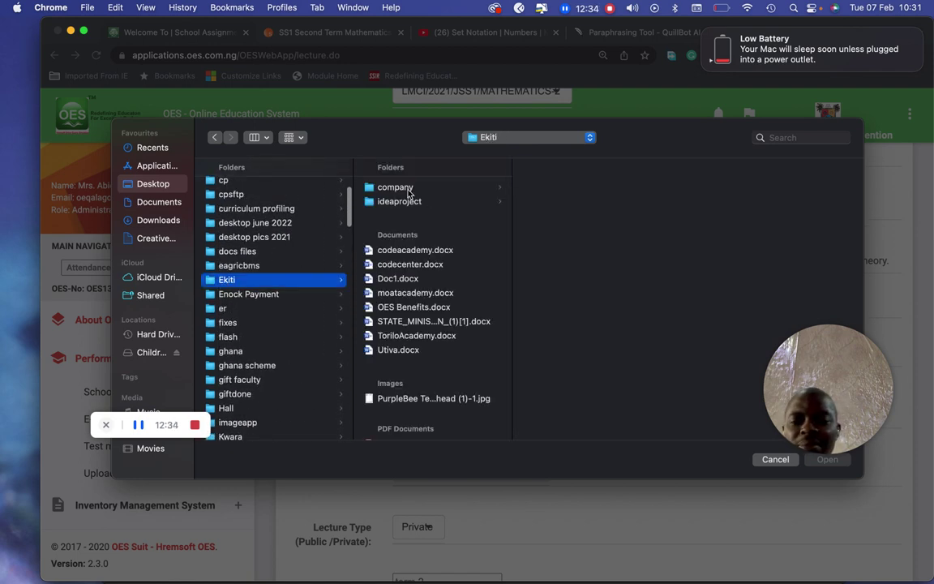
pyautogui.click(408, 191)
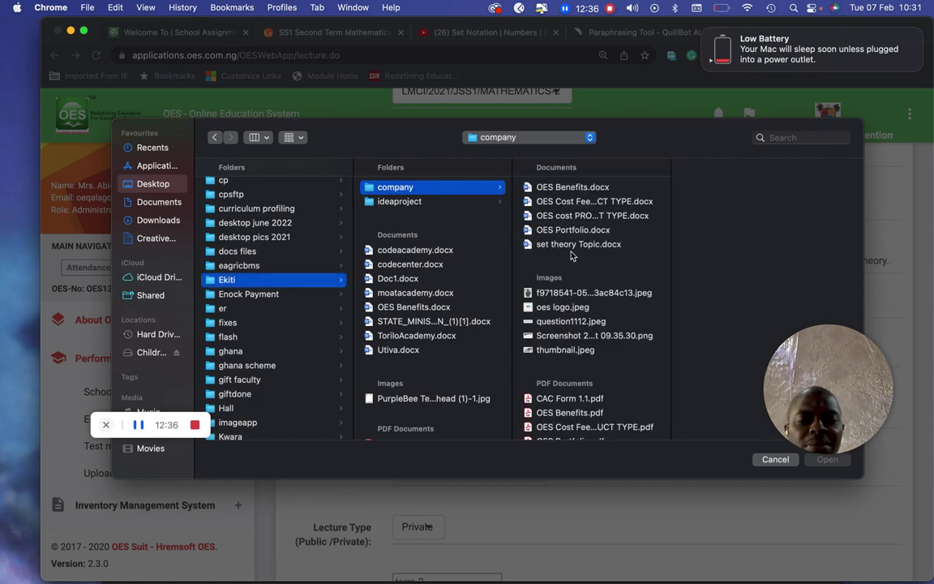
pyautogui.click(559, 245)
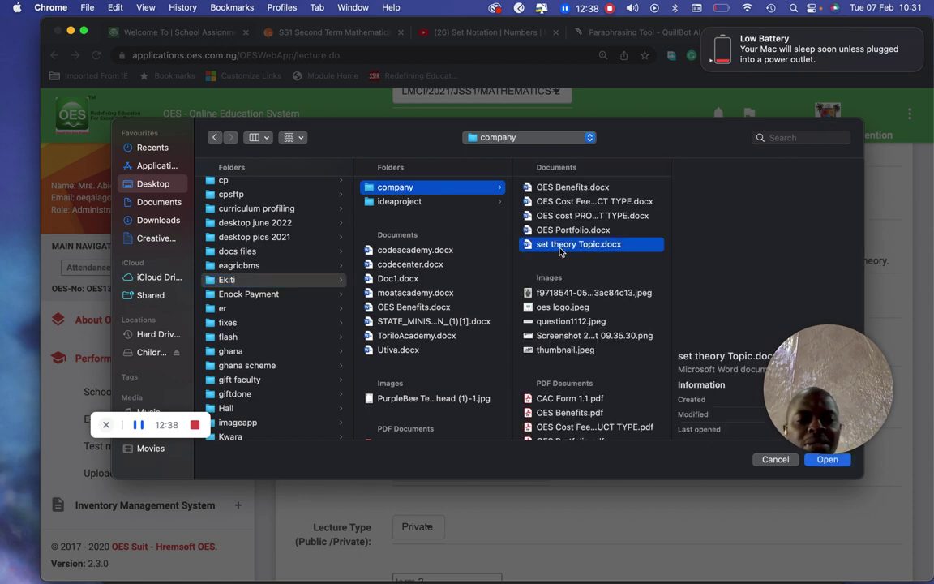
pyautogui.click(827, 459)
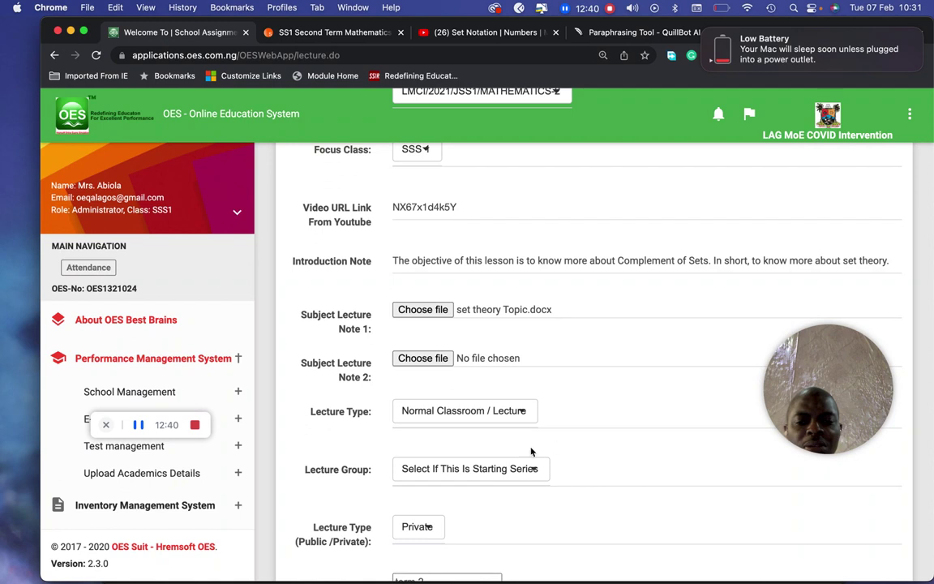
# Set the lecture type to Normal Classroom / Lecture
pyautogui.scroll(-1, 504, 390)
pyautogui.scroll(-1, 504, 390)
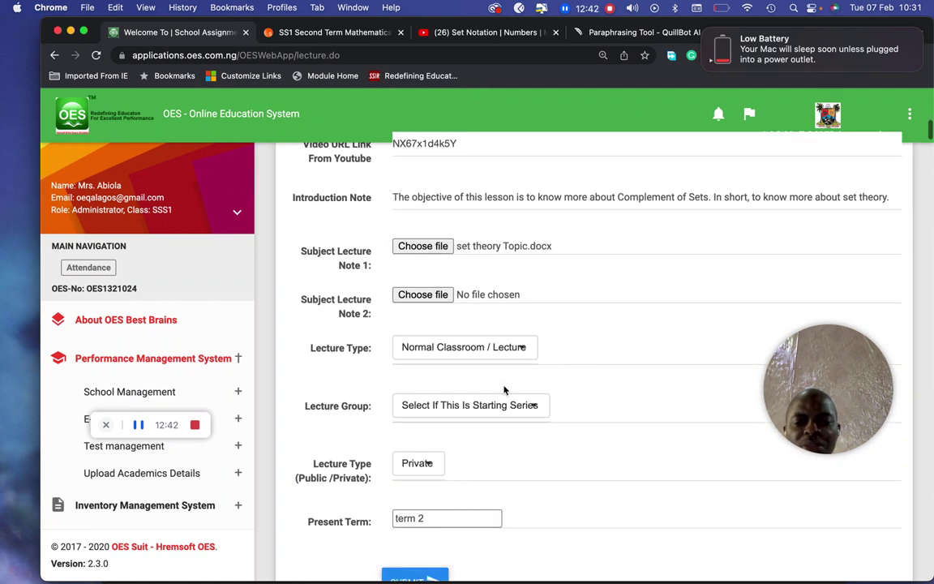
pyautogui.click(479, 355)
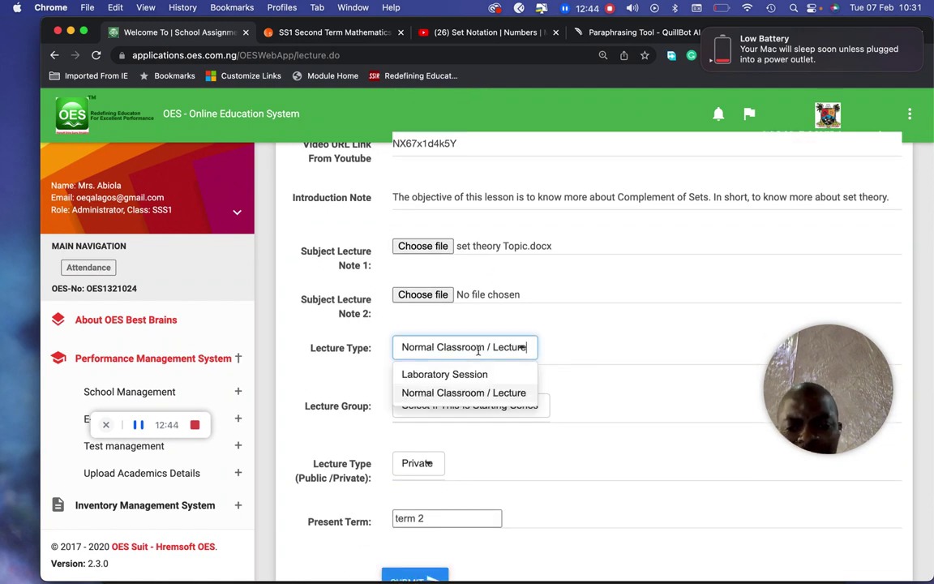
pyautogui.click(445, 394)
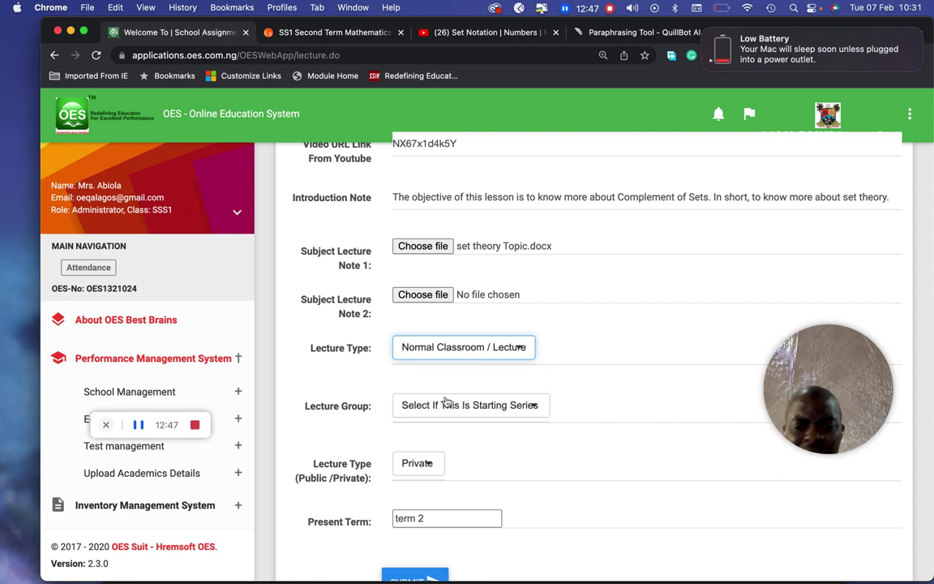
pyautogui.click(467, 353)
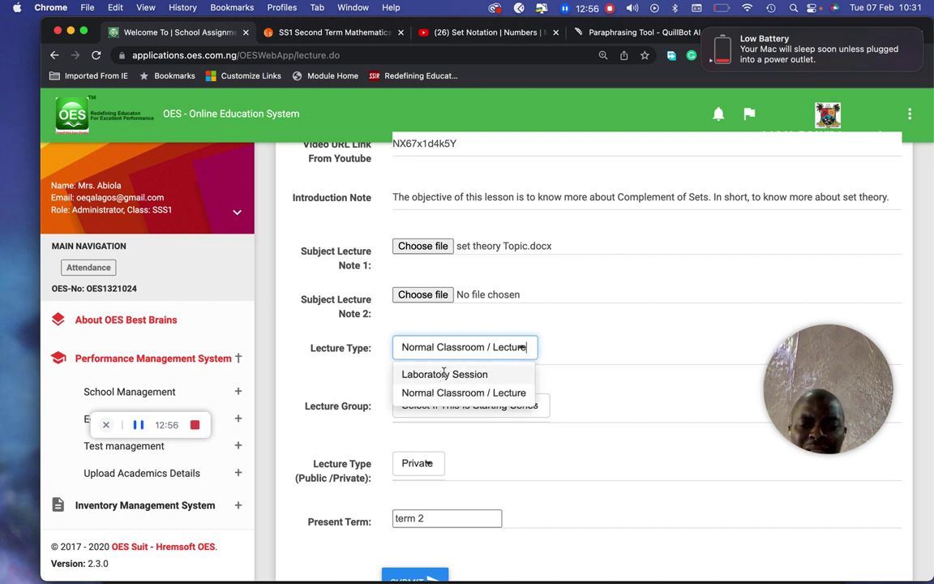
pyautogui.click(592, 386)
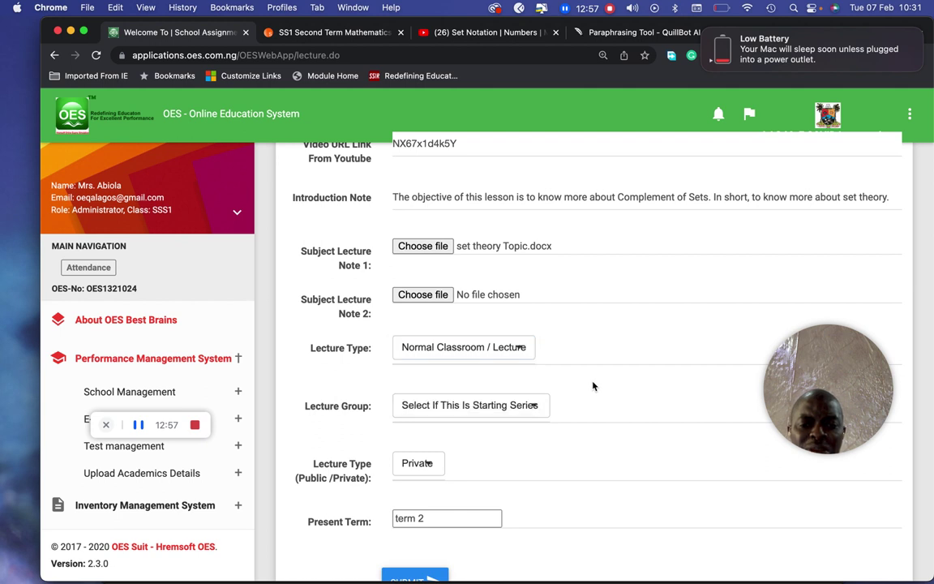
# Set the lecture group to ER Group Lead Lecture with a lecture group fee of 3000
pyautogui.click(450, 410)
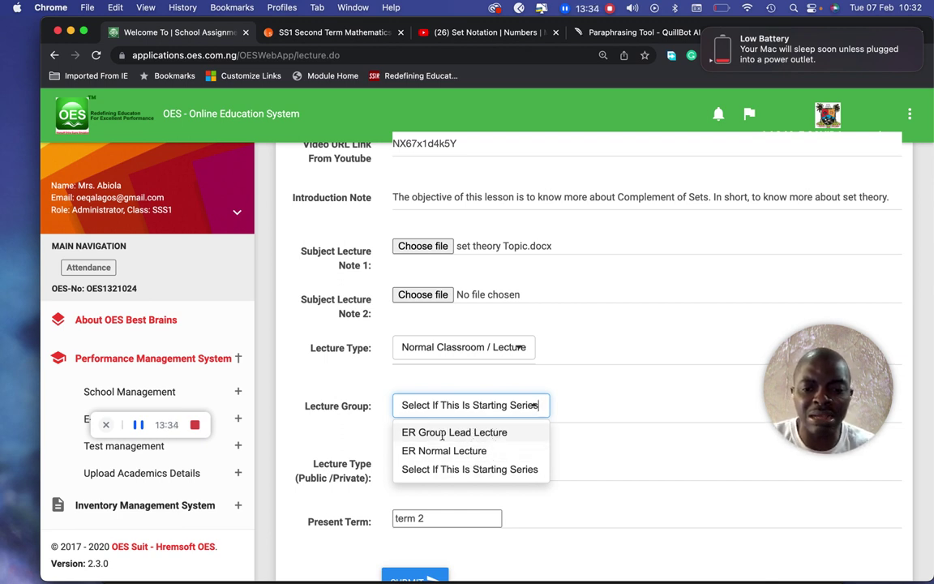
pyautogui.click(483, 438)
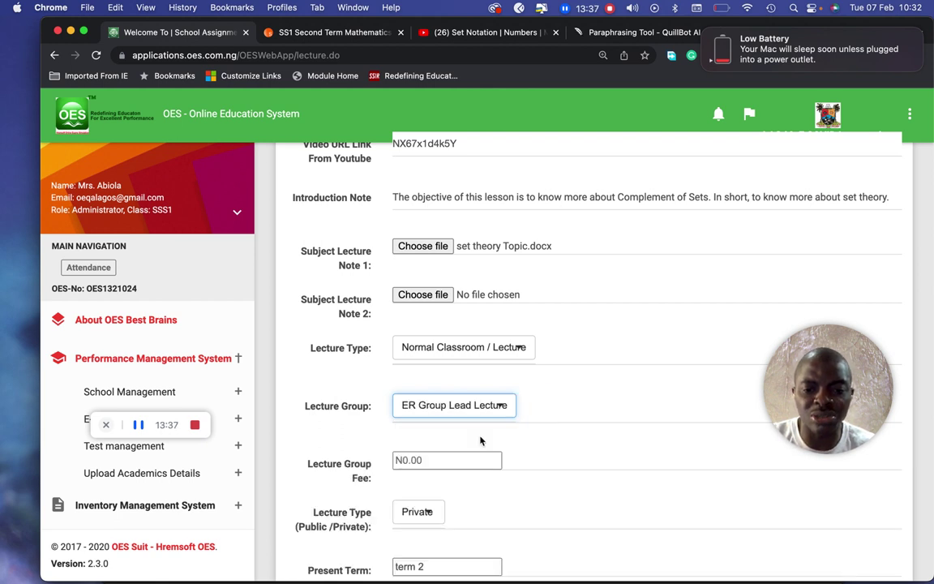
pyautogui.click(411, 460)
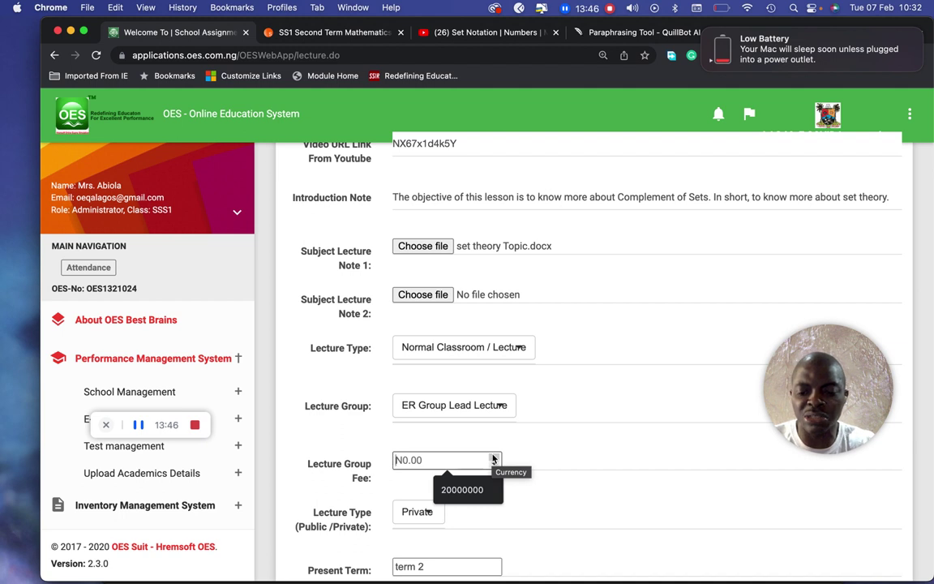
pyautogui.write('3000')
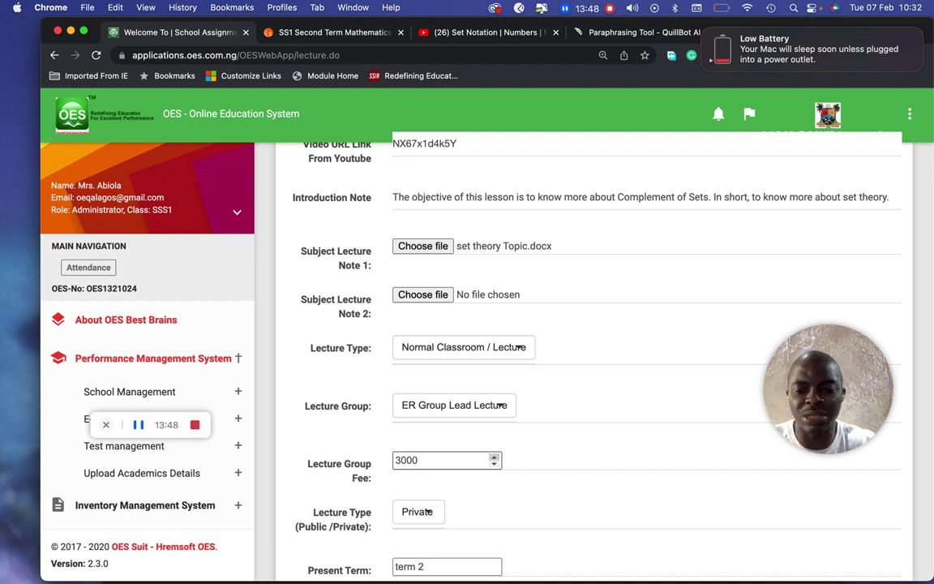
# Set the lecture's public/private type to Public and submit the lecture form
pyautogui.scroll(-2, 485, 459)
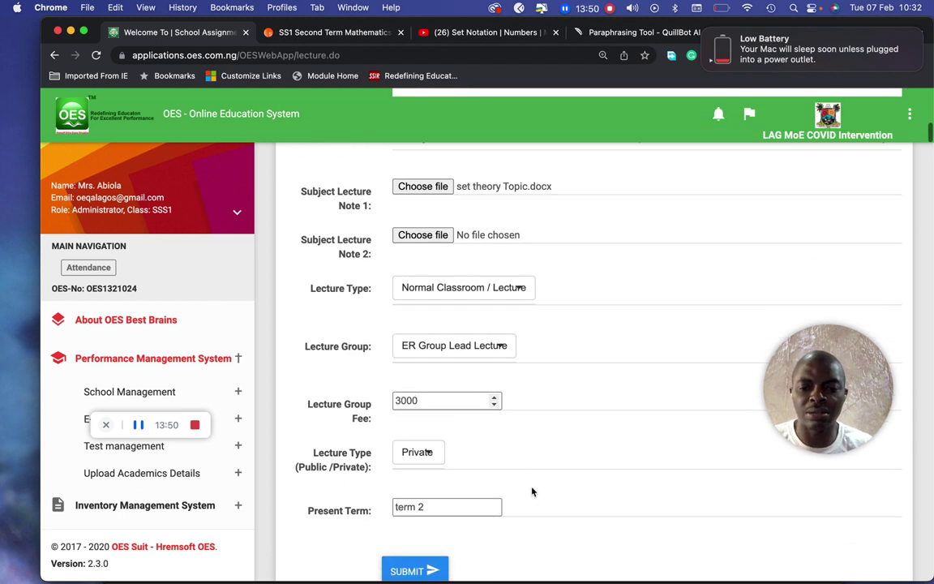
pyautogui.click(428, 451)
pyautogui.click(417, 498)
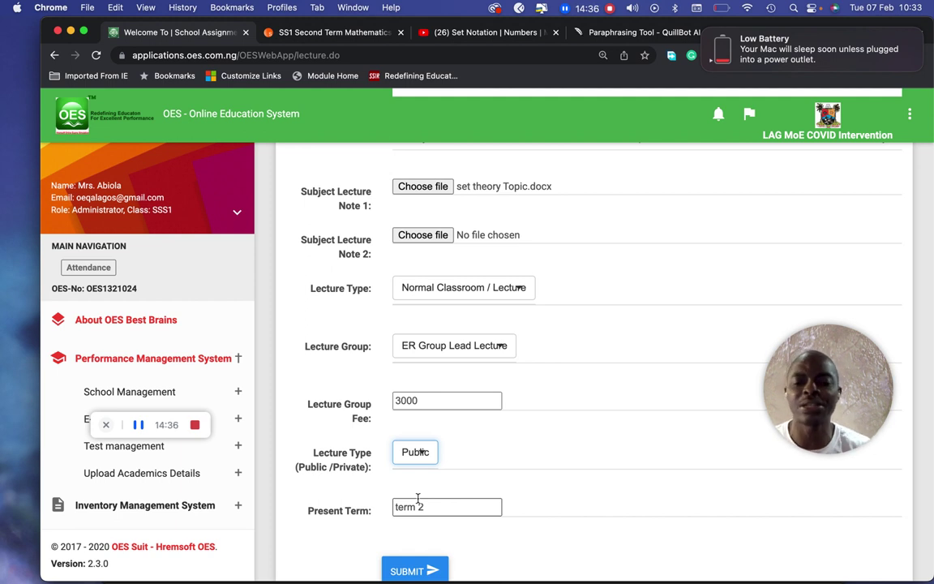
pyautogui.scroll(-1, 467, 520)
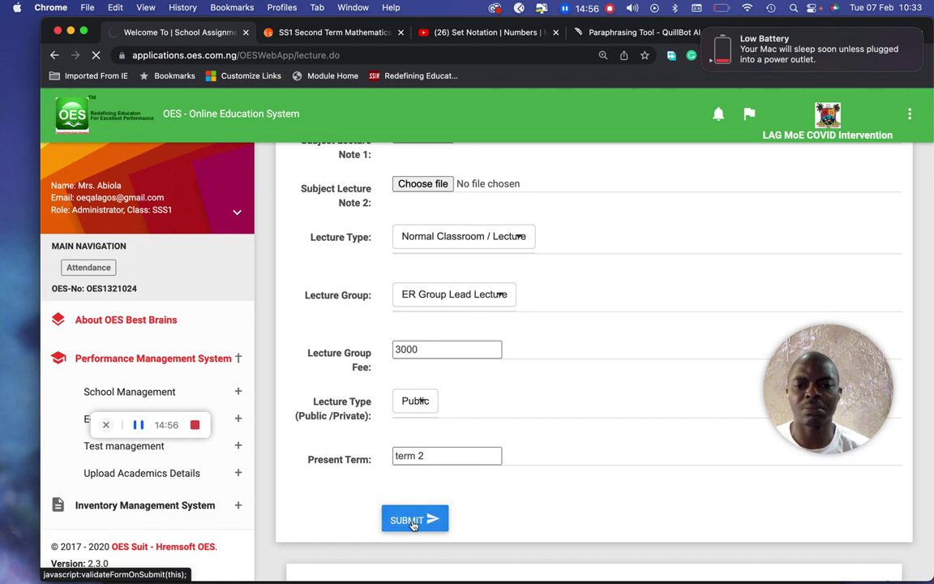
pyautogui.click(413, 521)
# Check the end of the created lectures list for the Complements of Sets entry
pyautogui.scroll(-3, 635, 499)
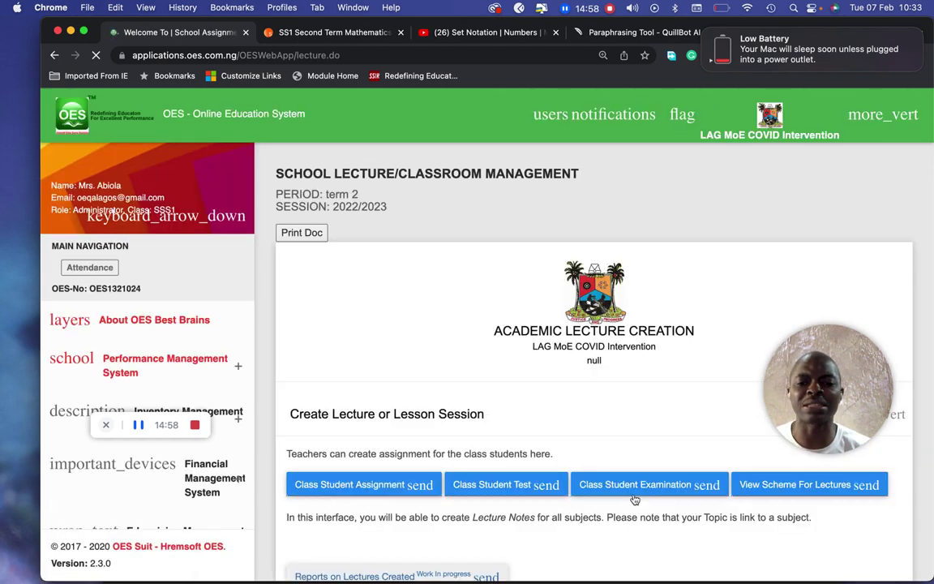
pyautogui.scroll(-5, 635, 498)
pyautogui.scroll(-20, 635, 499)
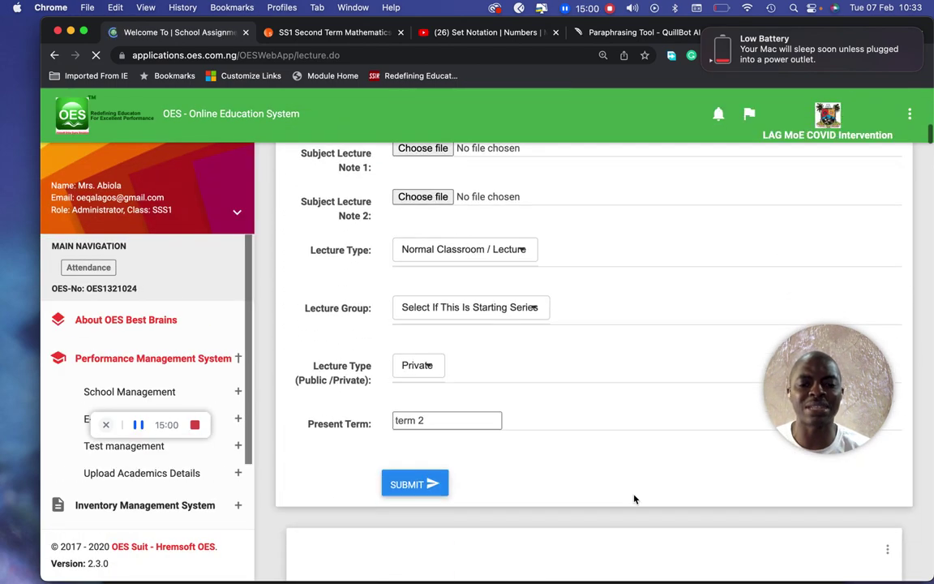
pyautogui.scroll(-20, 635, 498)
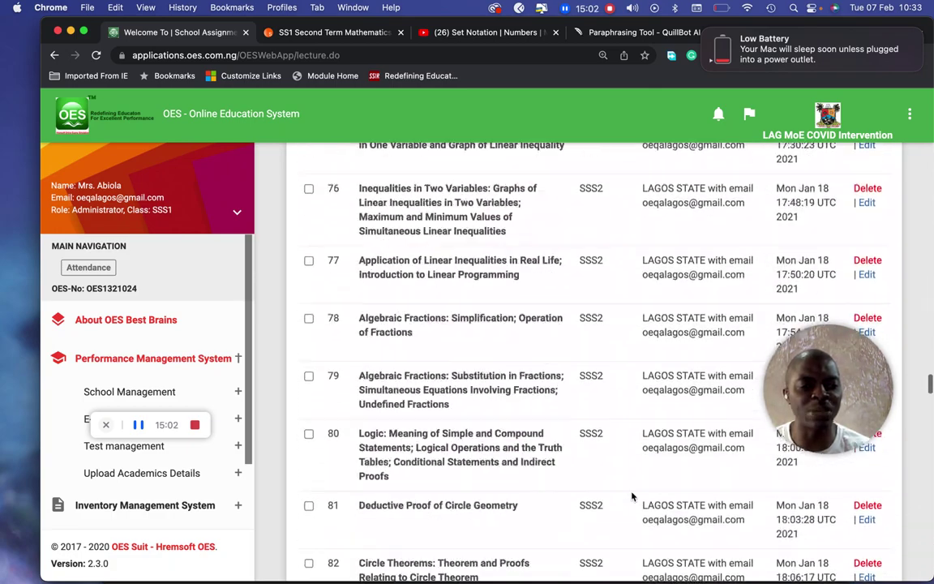
pyautogui.scroll(-15, 630, 493)
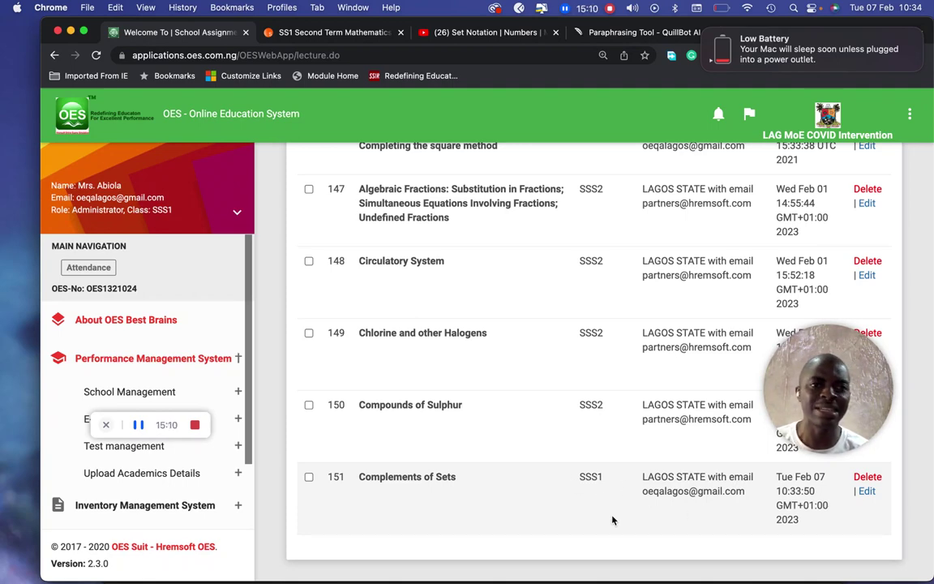
# Log out of the OES administrator account
pyautogui.scroll(20, 656, 381)
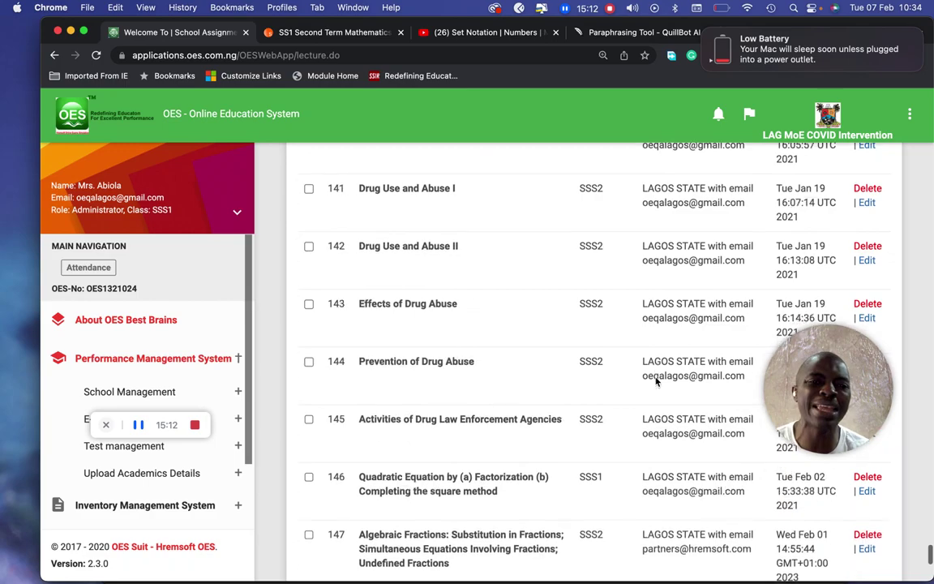
pyautogui.scroll(20, 656, 378)
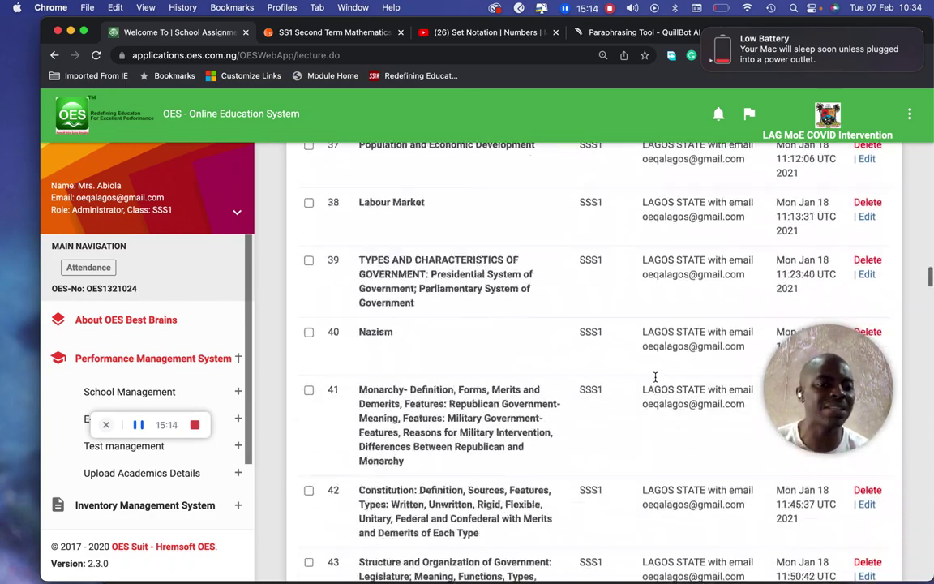
pyautogui.scroll(20, 656, 382)
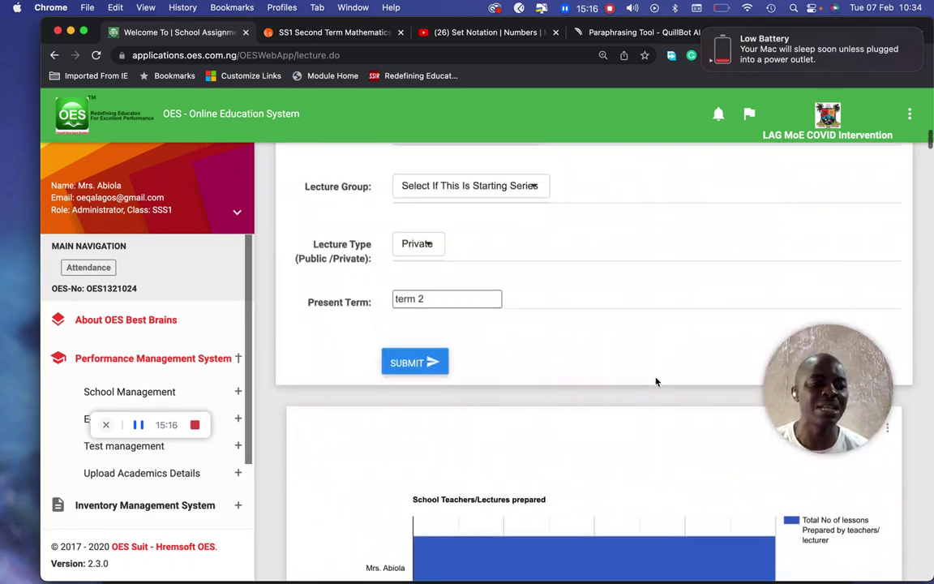
pyautogui.scroll(15, 656, 381)
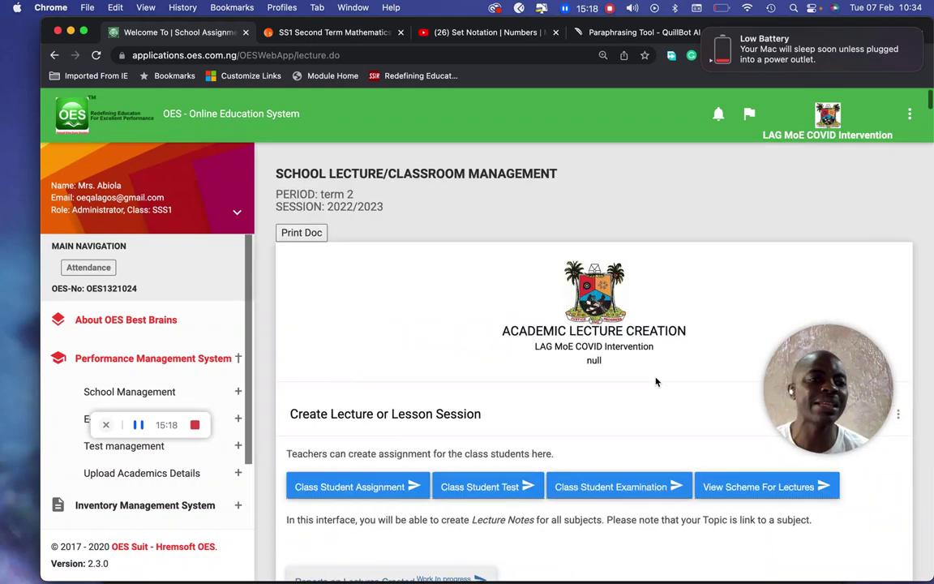
pyautogui.click(909, 115)
pyautogui.click(887, 167)
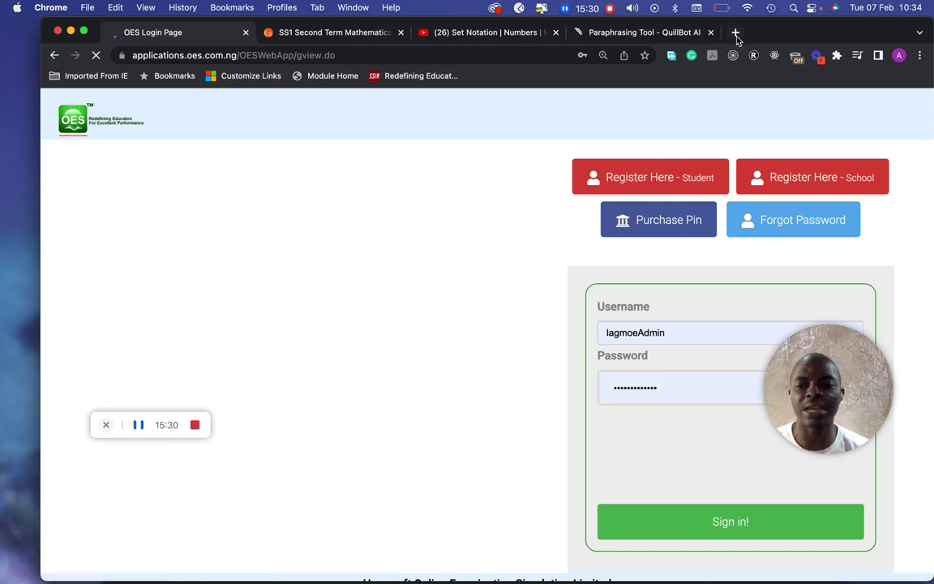
# Open the OES Educational Resources site at er.oes.com.ng in a new browser tab
pyautogui.click(736, 33)
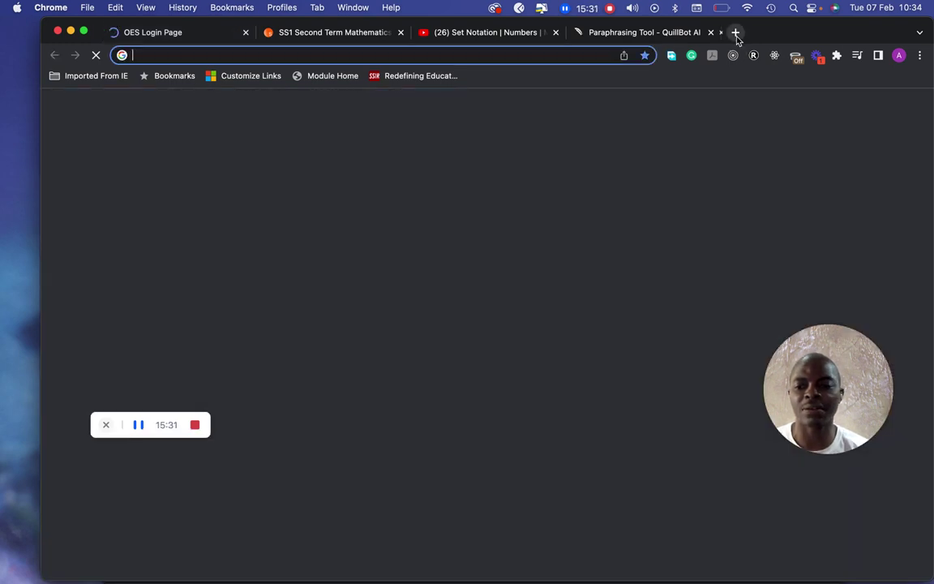
pyautogui.click(541, 62)
pyautogui.write('e.')
pyautogui.press('BackSpace')
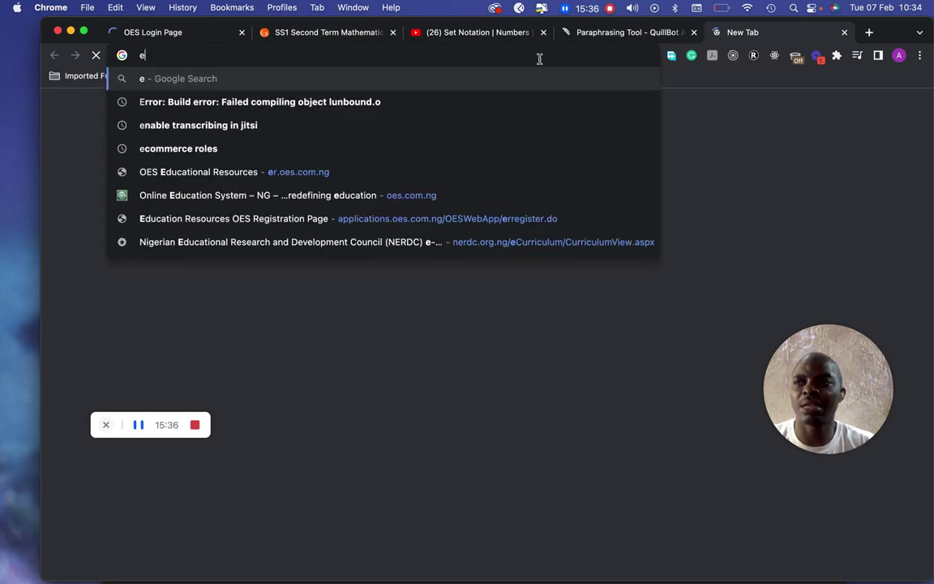
pyautogui.write('r.oes.com.ng')
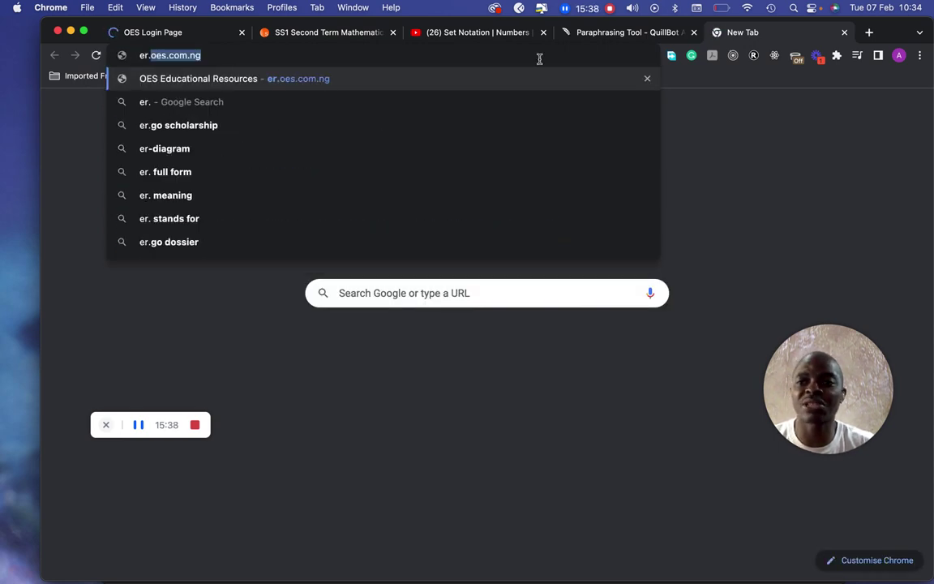
pyautogui.press('Right')
pyautogui.press('Return')
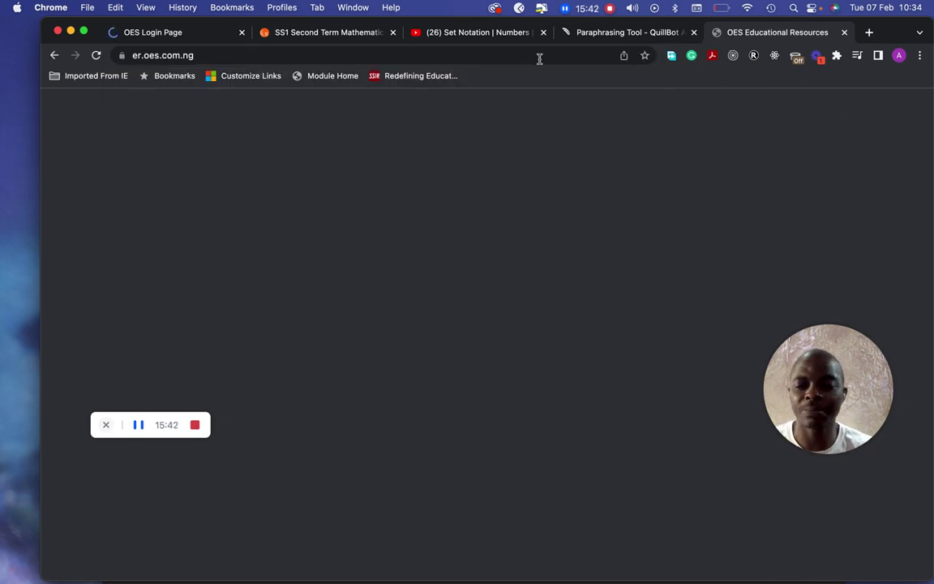
# Open the Secondary School resources from the site's Courses Will Capture section
pyautogui.scroll(-2, 585, 225)
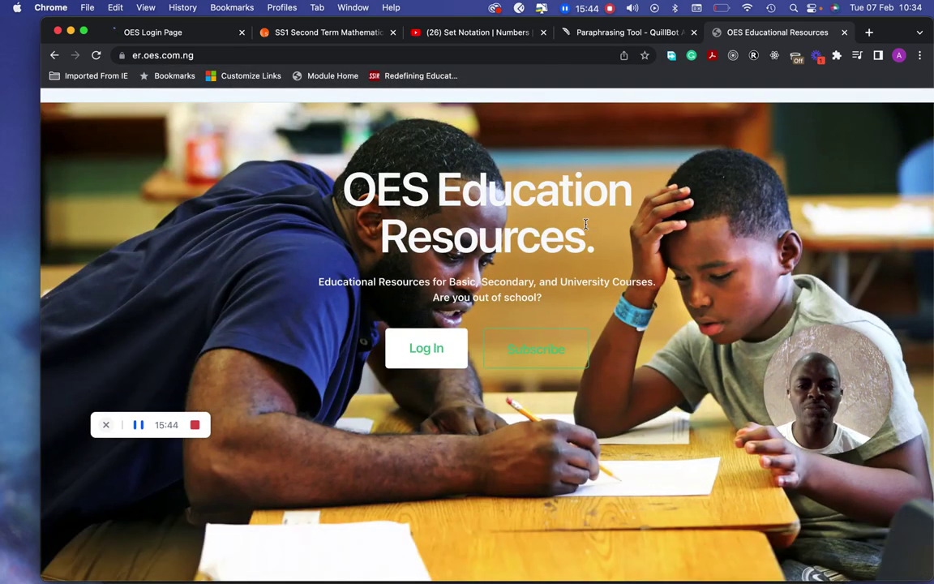
pyautogui.scroll(-10, 586, 225)
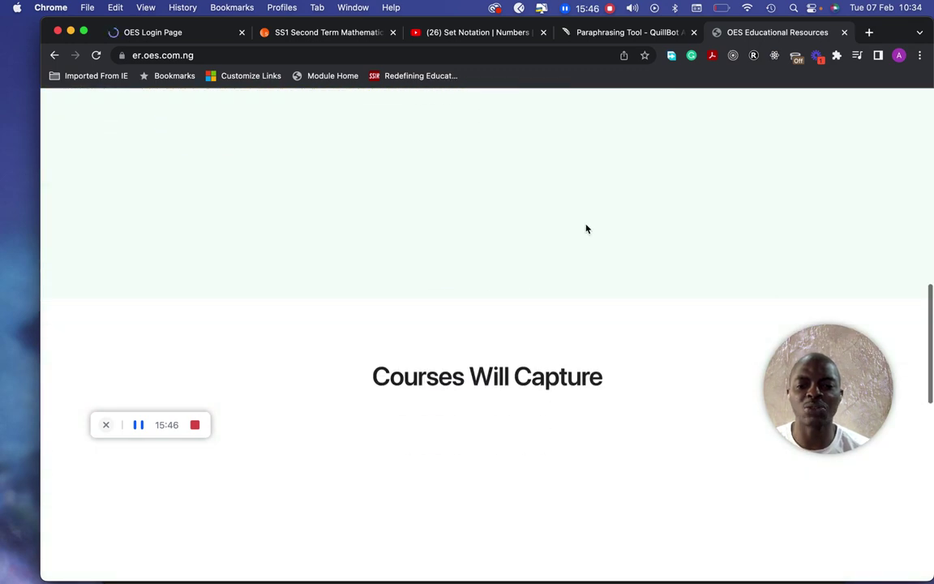
pyautogui.scroll(-2, 586, 229)
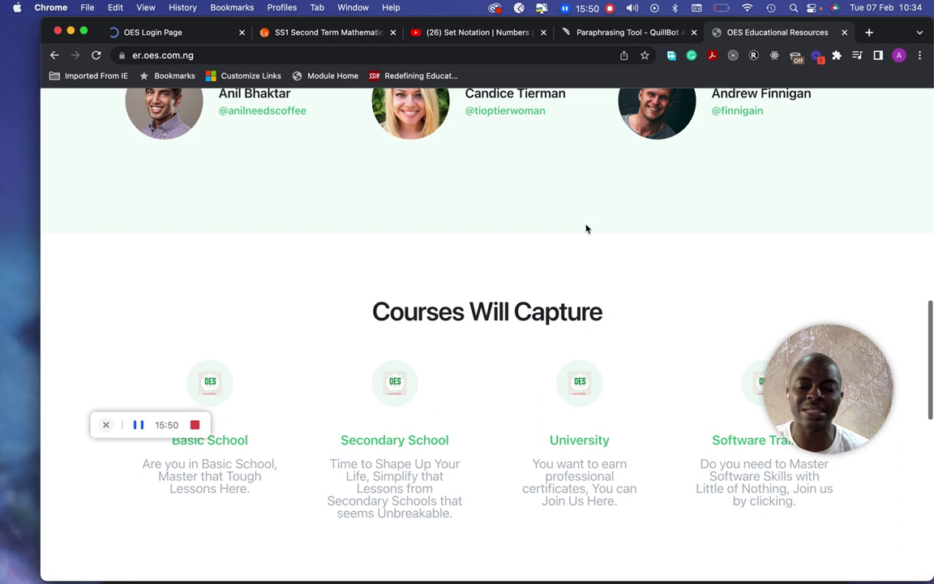
pyautogui.click(387, 454)
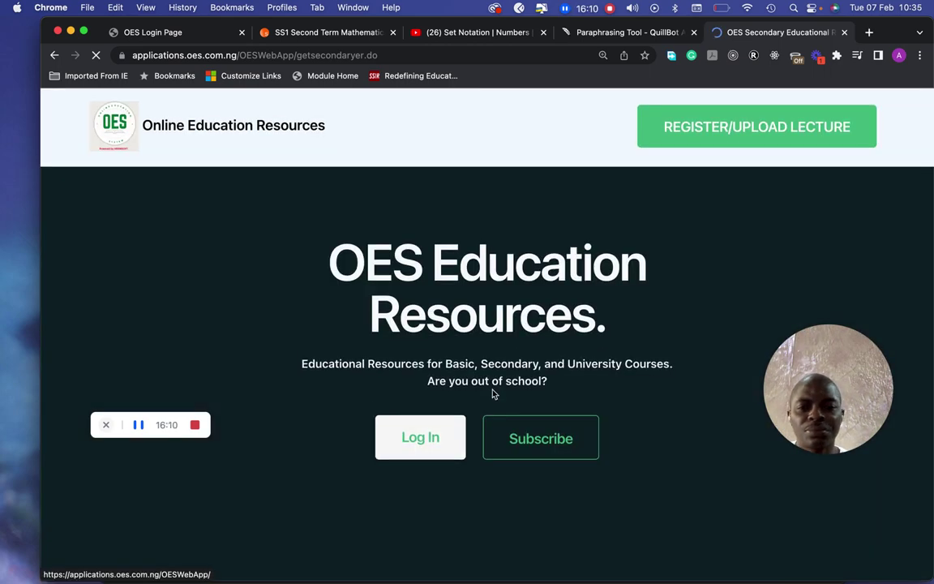
# Look through the secondary school courses for the SSS1 Mathematics topic Complements of Sets
pyautogui.scroll(-10, 493, 393)
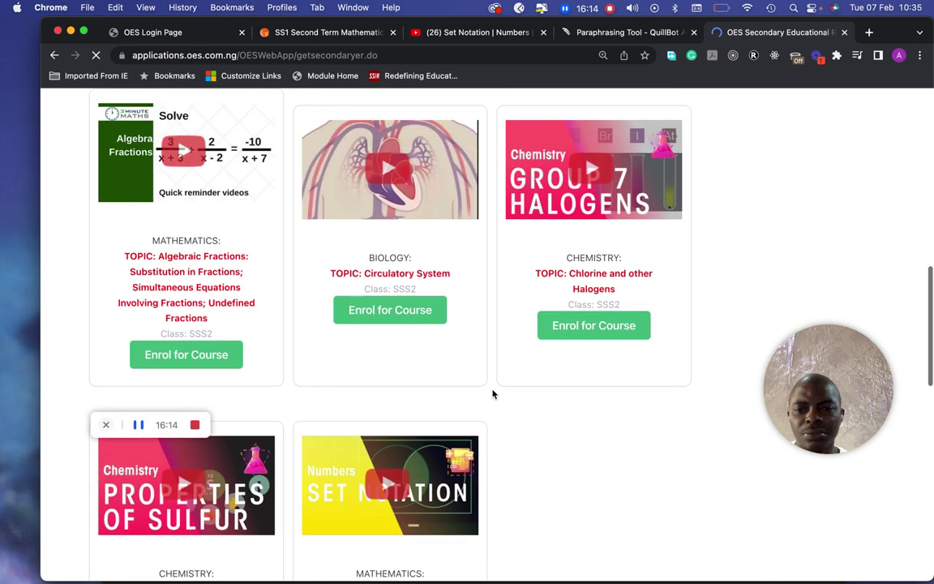
pyautogui.scroll(-5, 492, 393)
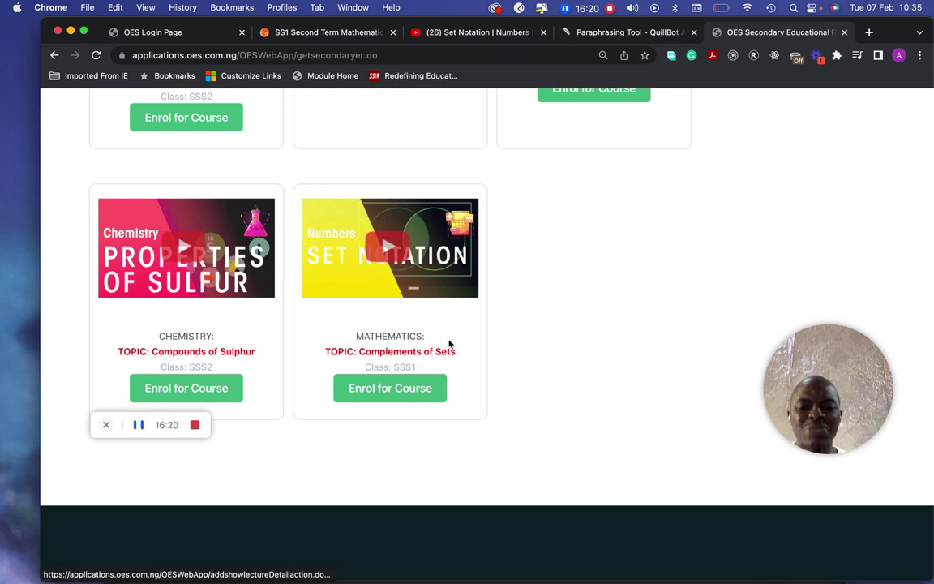
pyautogui.scroll(1, 450, 349)
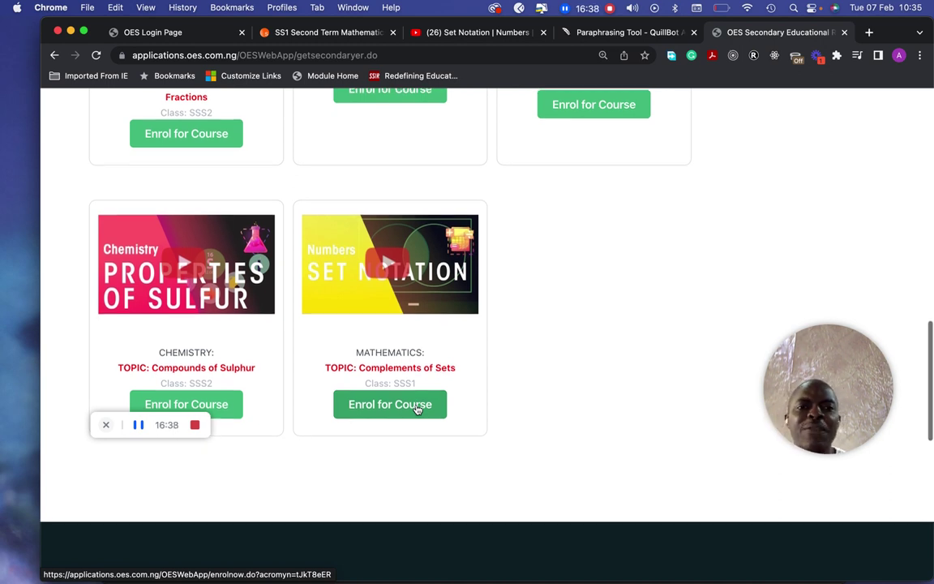
pyautogui.scroll(5, 417, 409)
pyautogui.scroll(10, 417, 409)
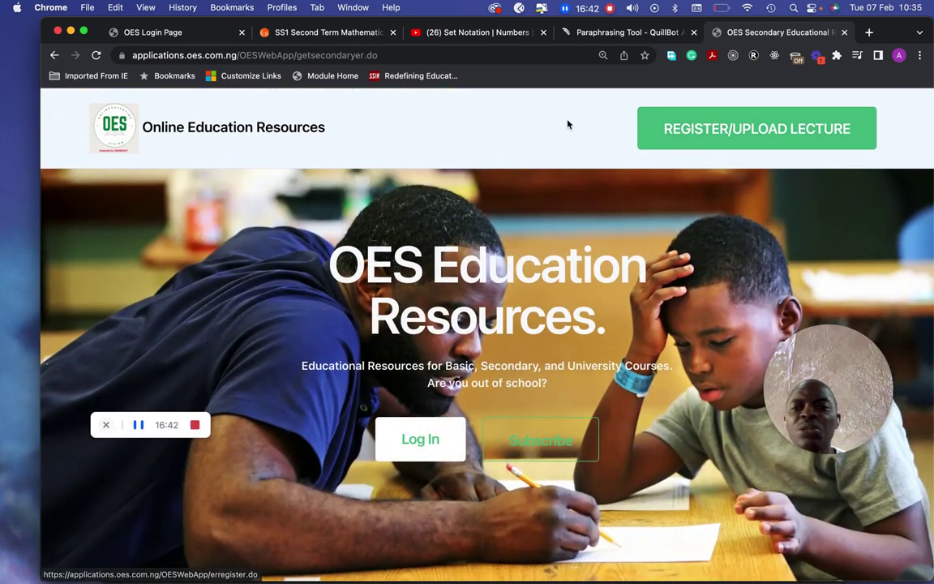
# Return to the OES login page and sign in with the student account's username and password, completing the robot check
pyautogui.click(604, 37)
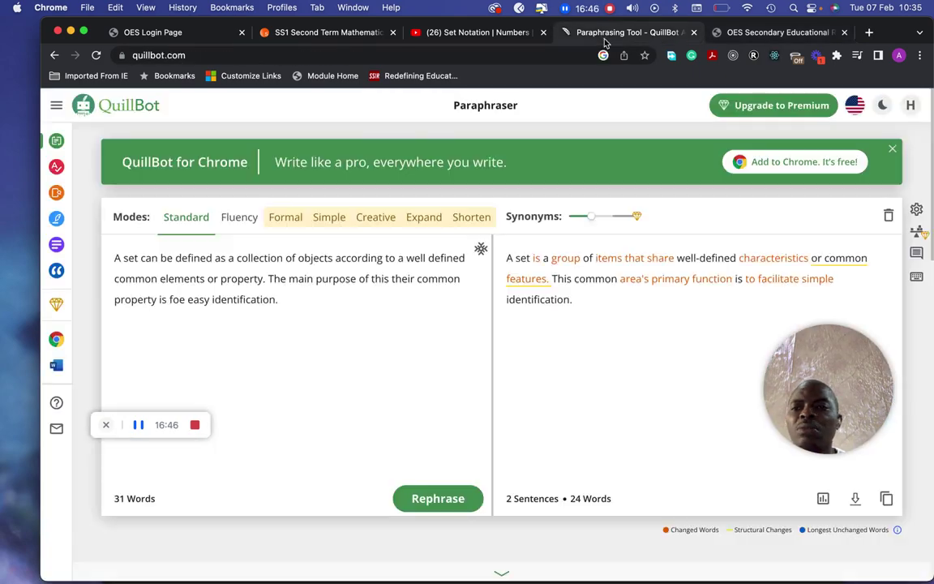
pyautogui.click(167, 35)
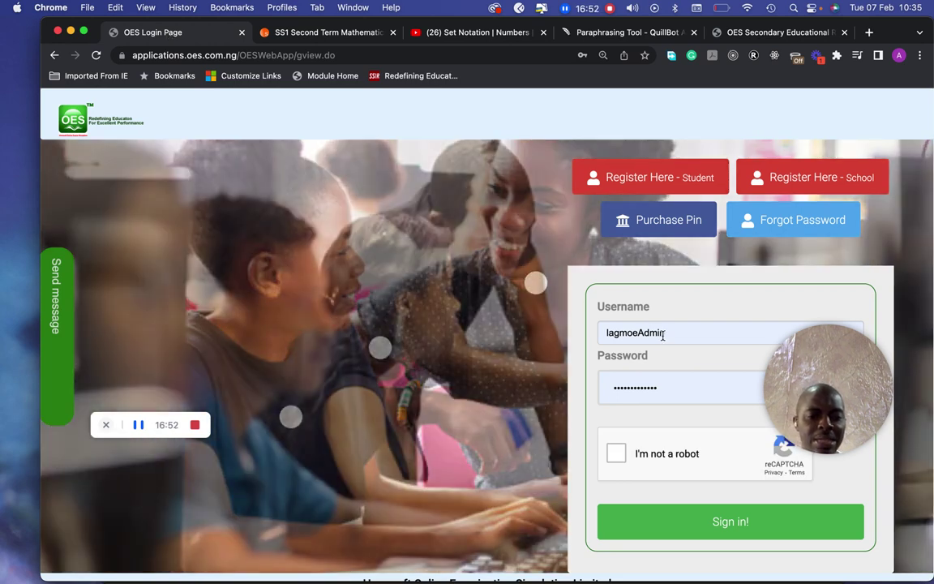
pyautogui.doubleClick(663, 334)
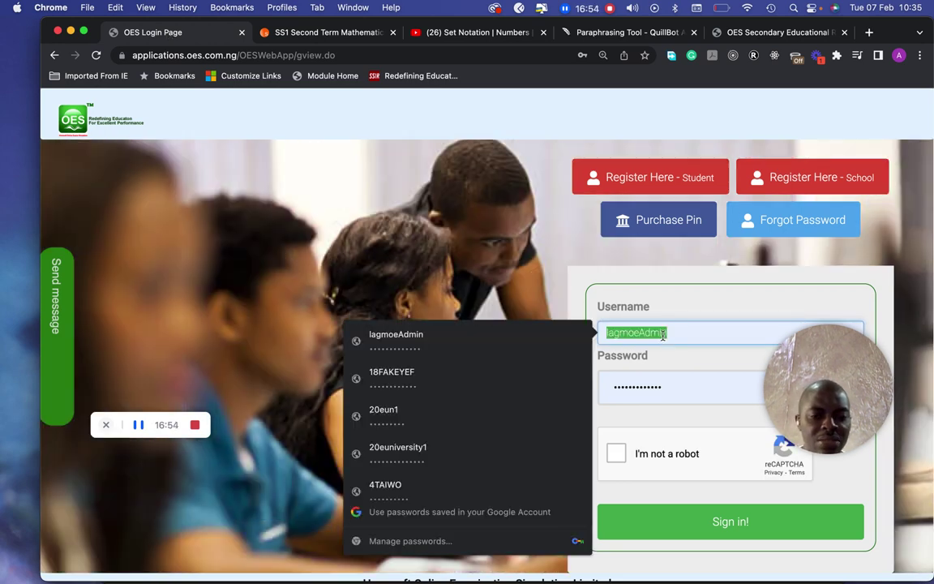
pyautogui.write('moe')
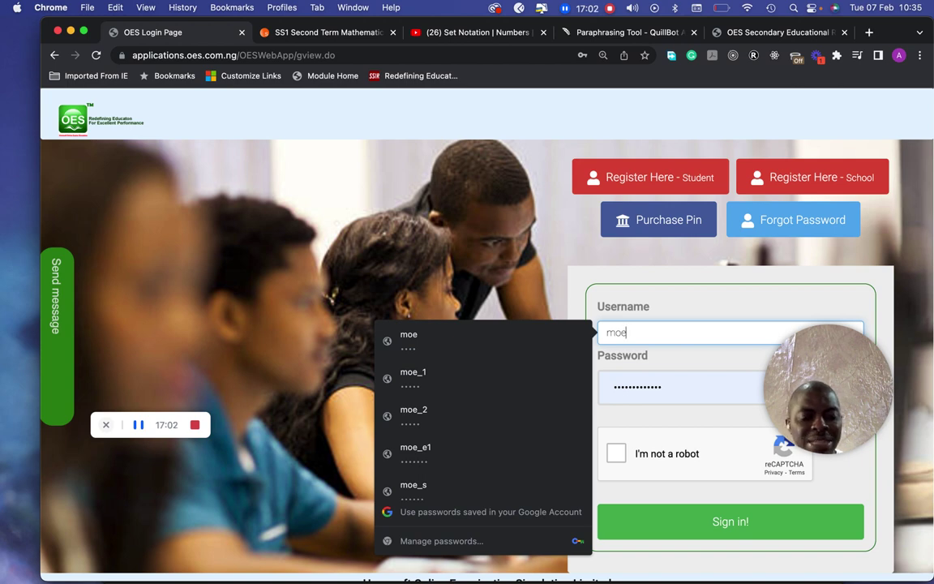
pyautogui.write('_1')
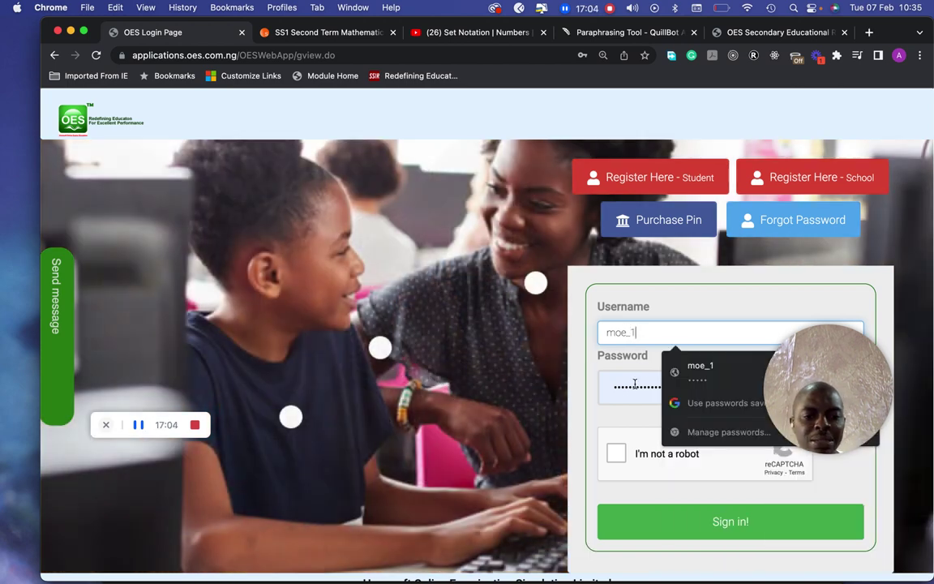
pyautogui.click(635, 384)
pyautogui.doubleClick(635, 384)
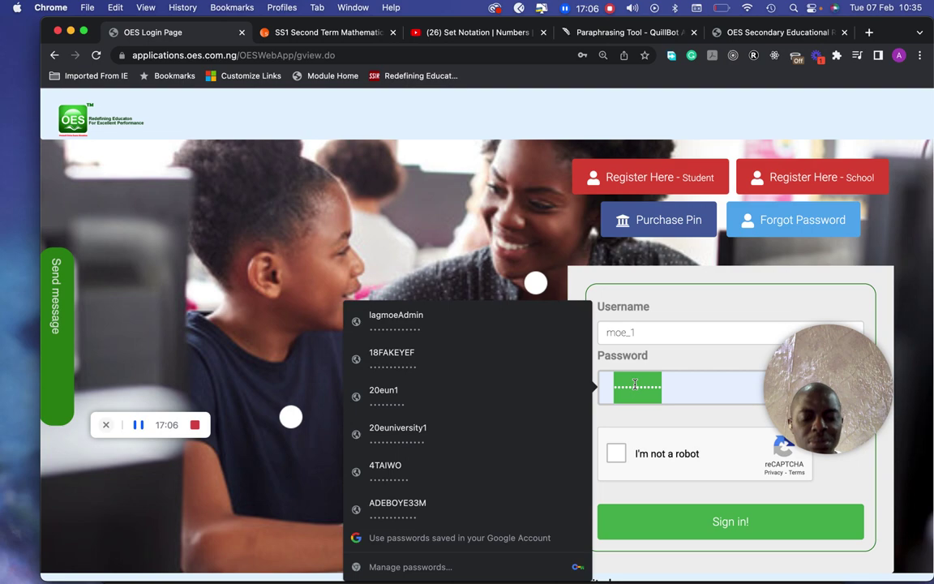
pyautogui.write('•••')
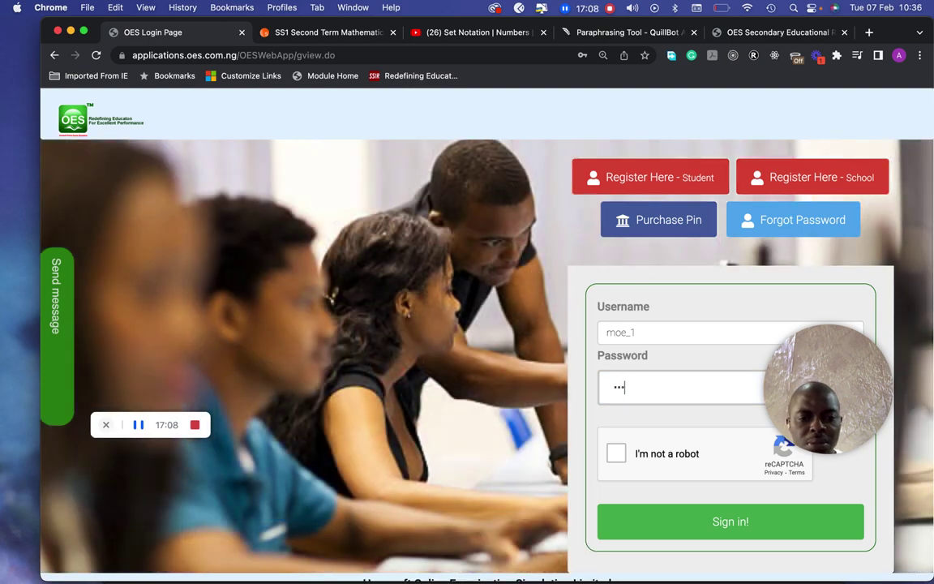
pyautogui.write('••')
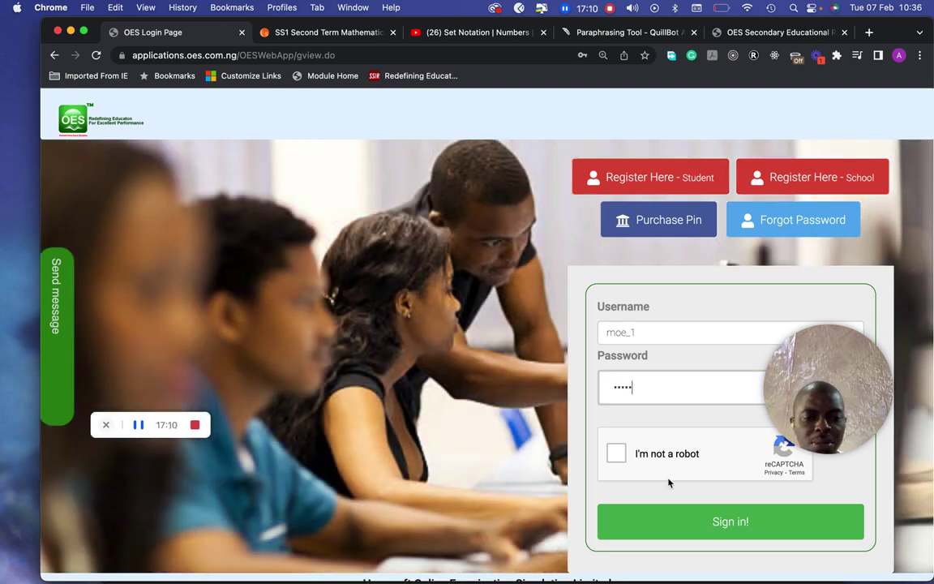
pyautogui.click(618, 459)
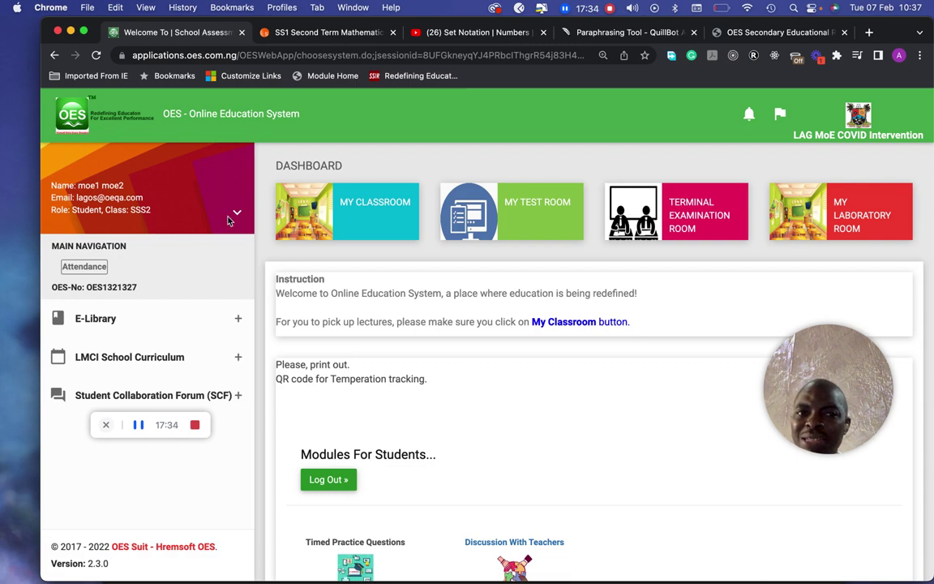
# Switch back to the OES Secondary Educational Resources page and locate the Complements of Sets course
pyautogui.click(772, 34)
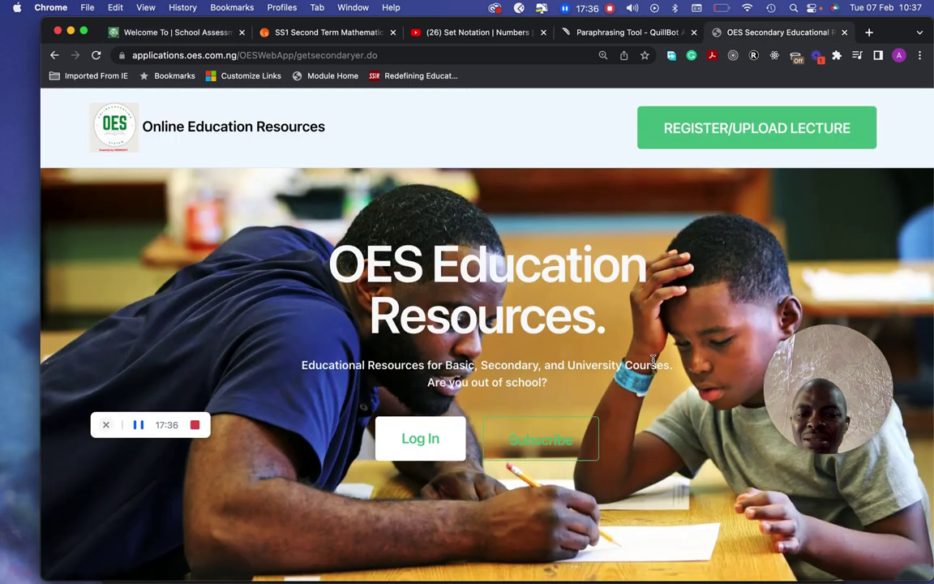
pyautogui.scroll(-10, 653, 365)
pyautogui.scroll(2, 655, 365)
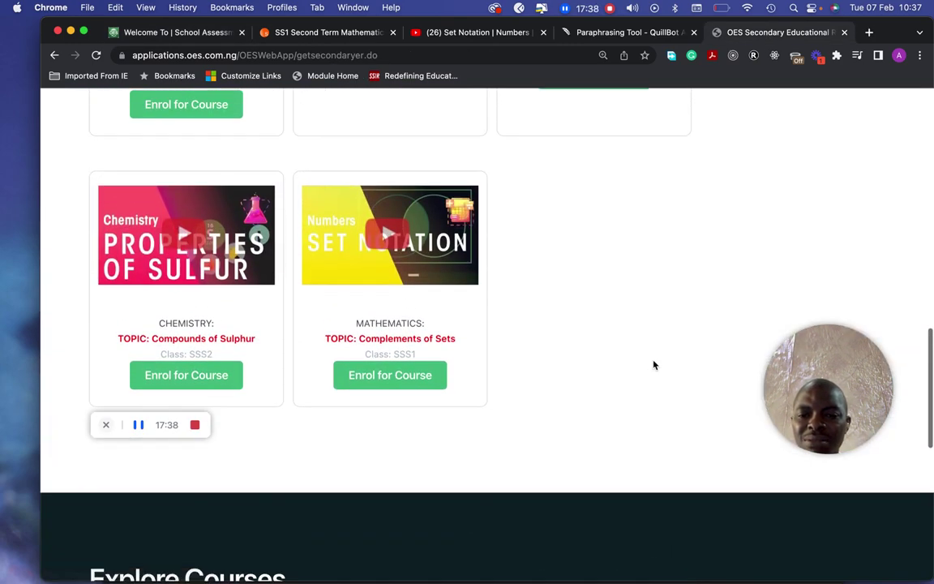